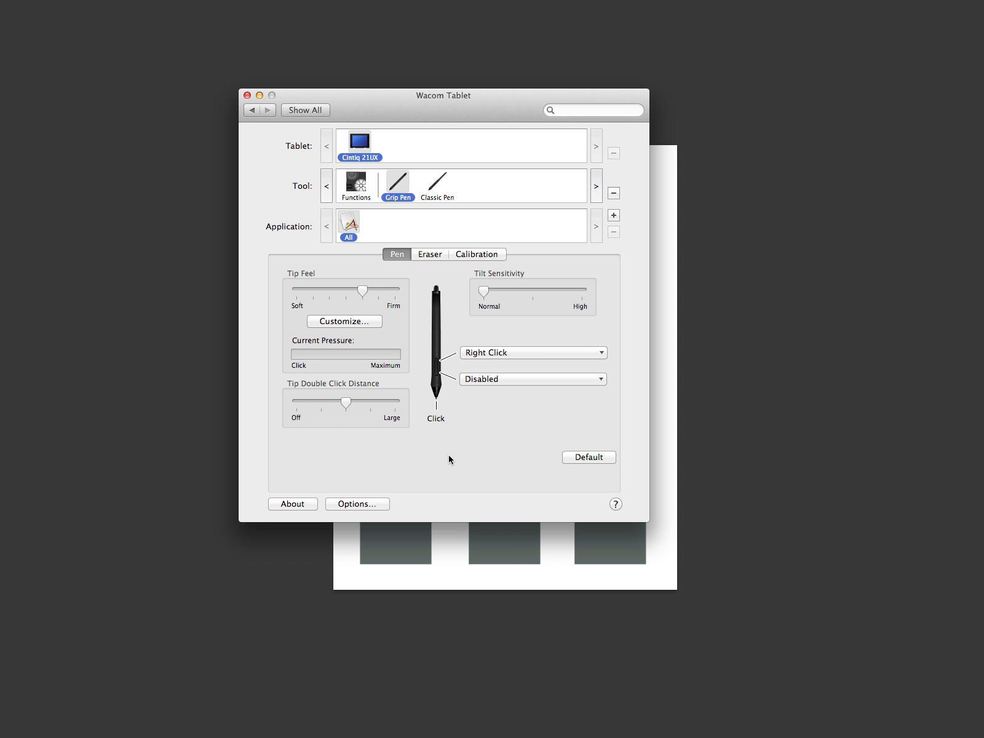
# Examine the Grip Pen's custom tip pressure profile, discard any sensitivity changes, and close the tablet preferences
pyautogui.click(374, 320)
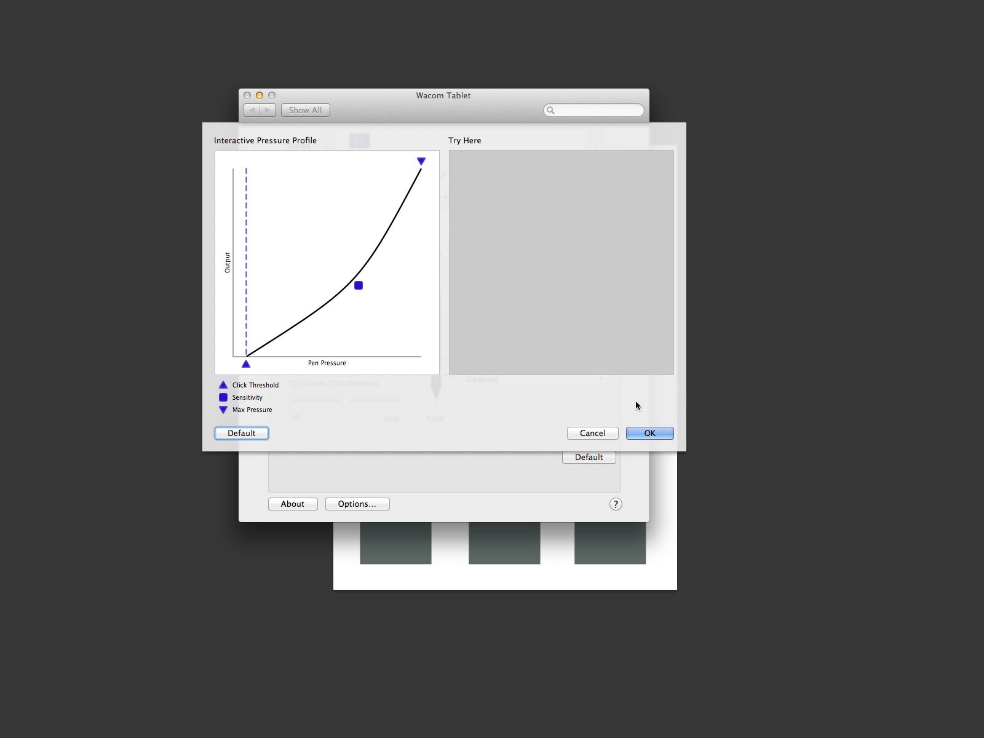
pyautogui.click(590, 434)
pyautogui.click(369, 323)
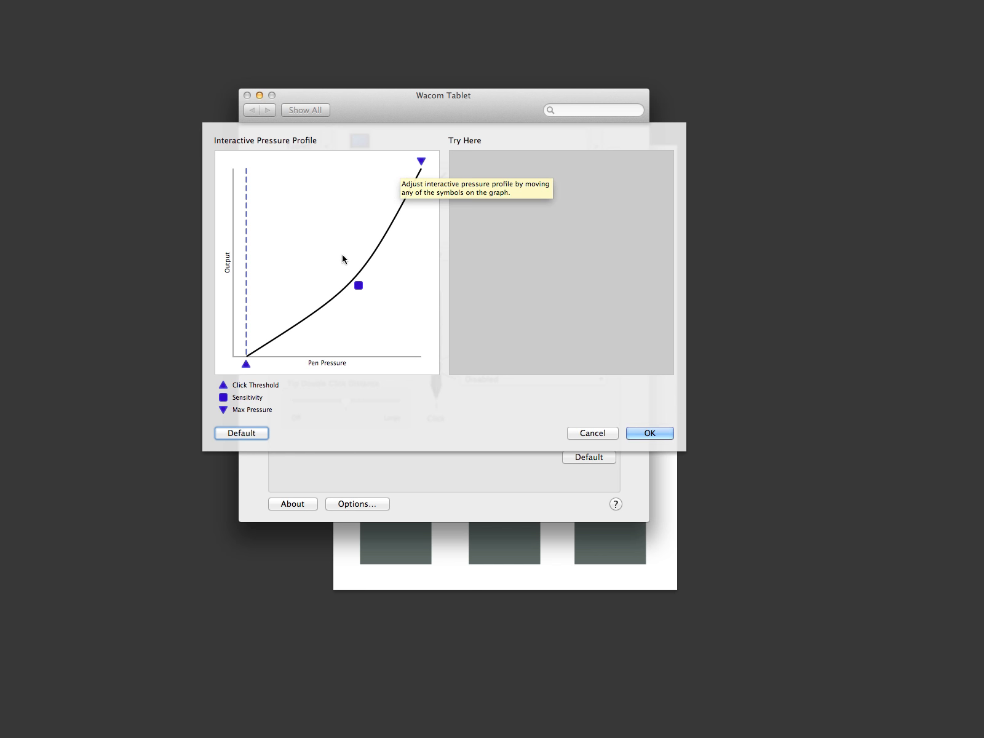
pyautogui.moveTo(363, 286)
pyautogui.mouseDown()
pyautogui.moveTo(391, 292)
pyautogui.moveTo(378, 287)
pyautogui.mouseUp()
pyautogui.click(611, 434)
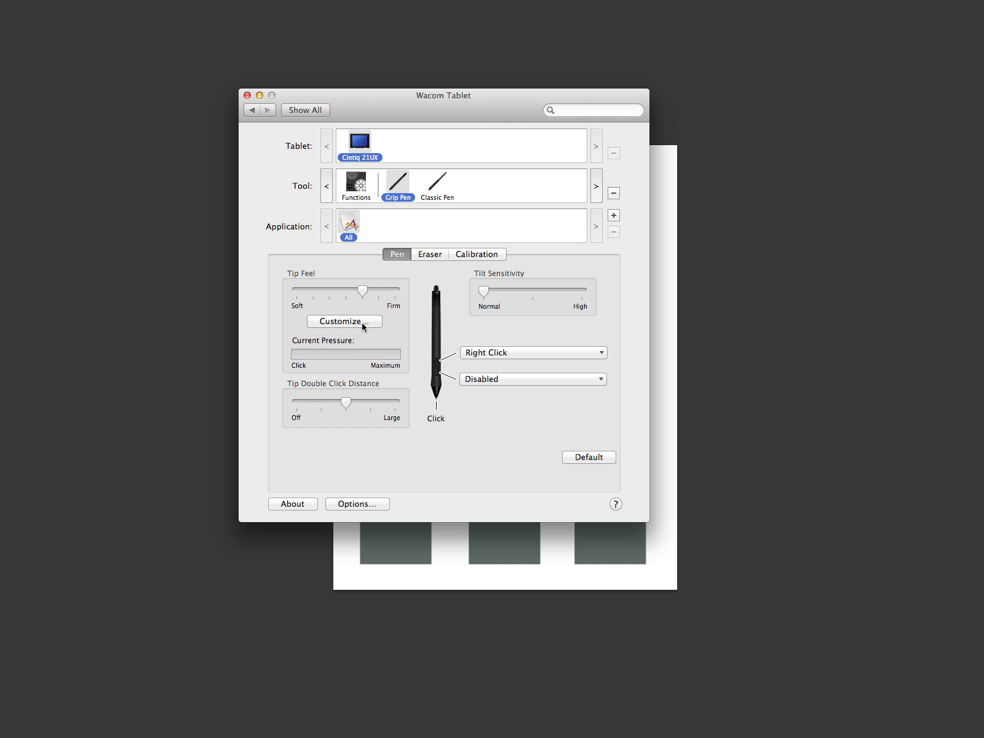
pyautogui.click(411, 442)
pyautogui.click(409, 445)
pyautogui.click(247, 95)
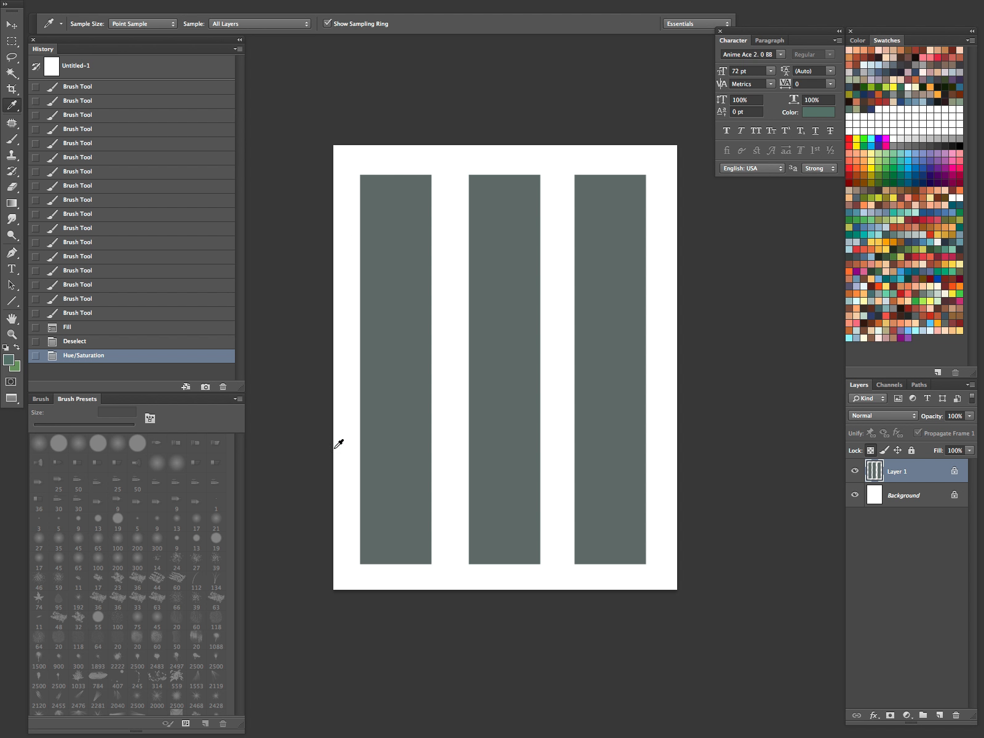
# Make a rectangular marquee selection around the leftmost bar and activate the Brush tool with the 300 px soft brush
pyautogui.press('b')
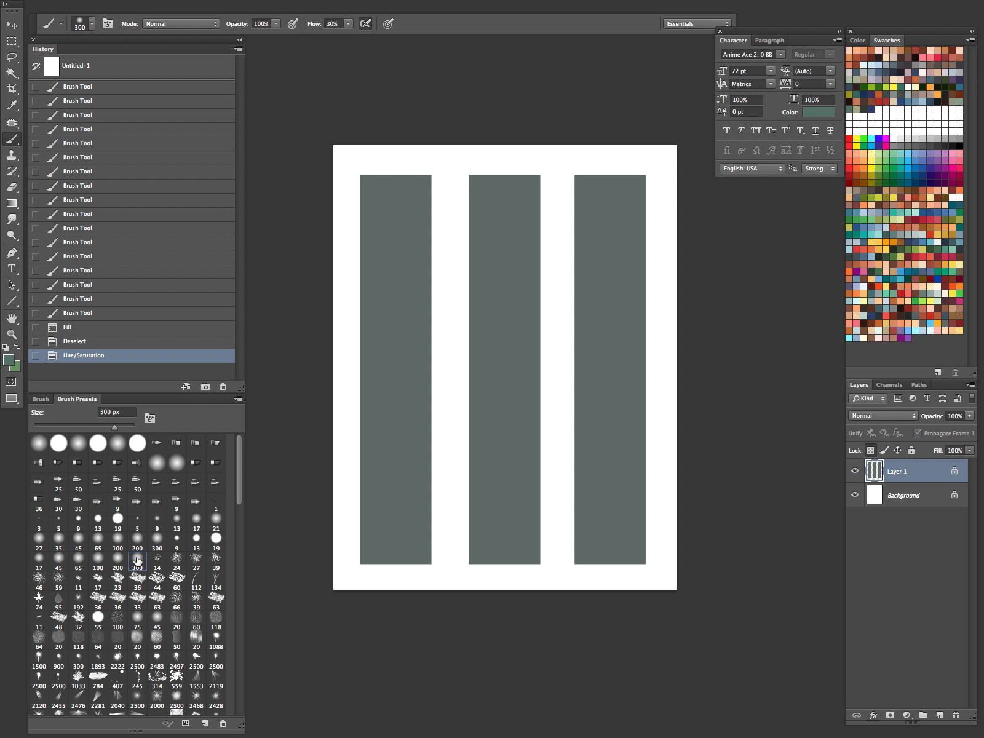
pyautogui.click(176, 521)
pyautogui.click(855, 495)
pyautogui.click(855, 495)
pyautogui.press('m')
pyautogui.moveTo(344, 160); pyautogui.dragTo(444, 580)
pyautogui.press('b')
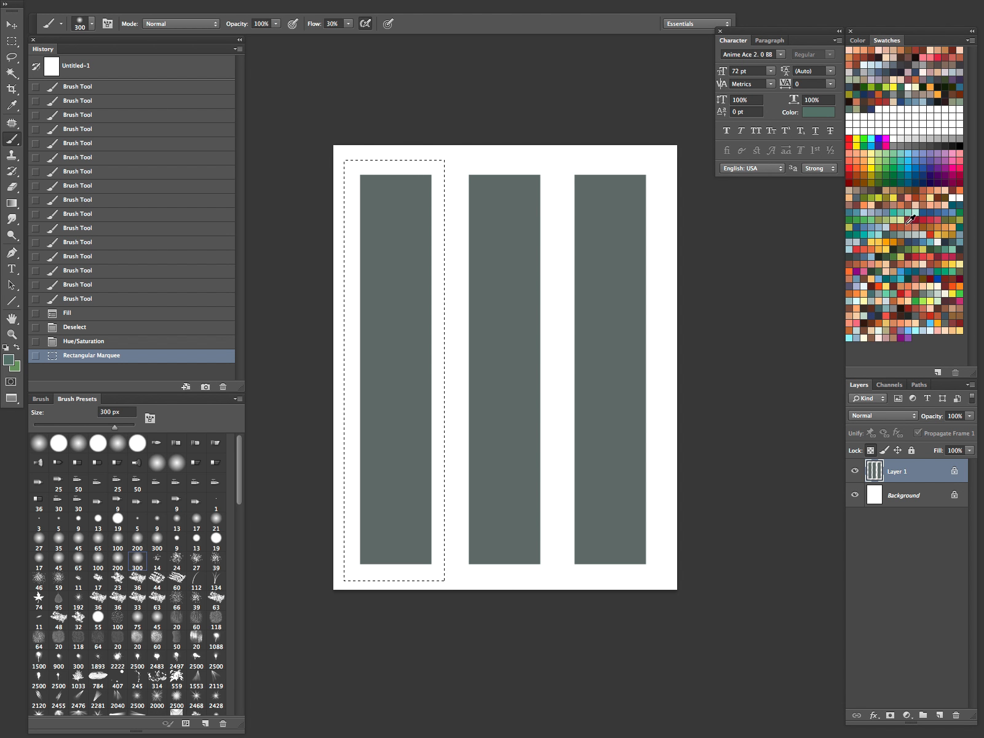
# Try painting dark blue soft strokes over the selected left bar, and undo them
pyautogui.click(928, 182)
pyautogui.moveTo(423, 183); pyautogui.dragTo(400, 206)
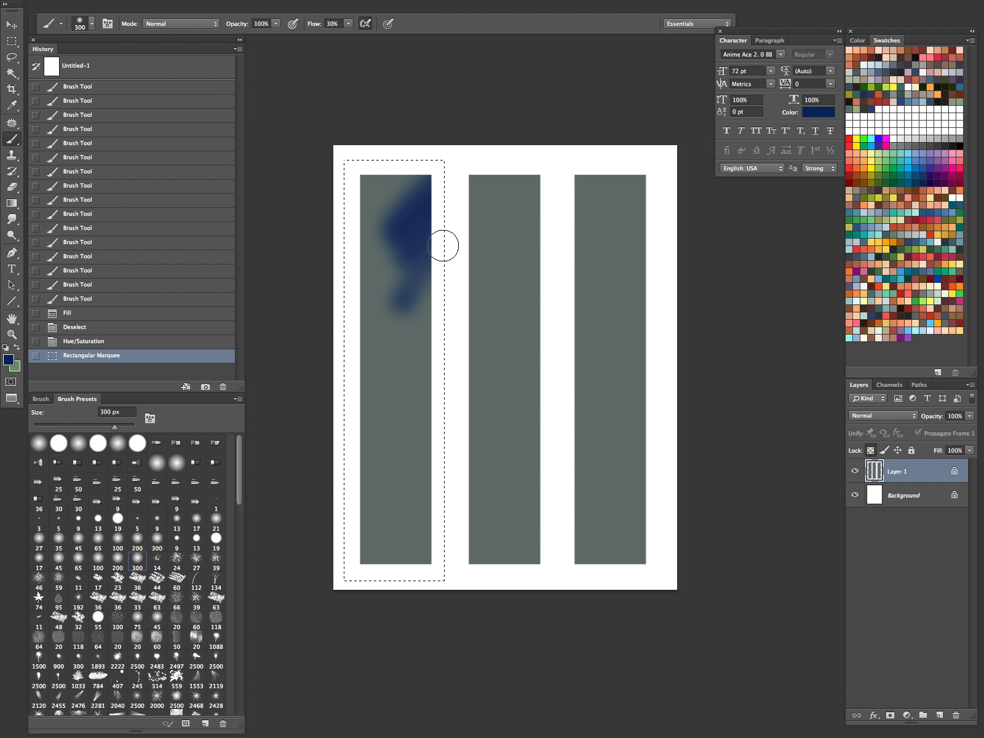
pyautogui.moveTo(414, 193); pyautogui.dragTo(413, 192)
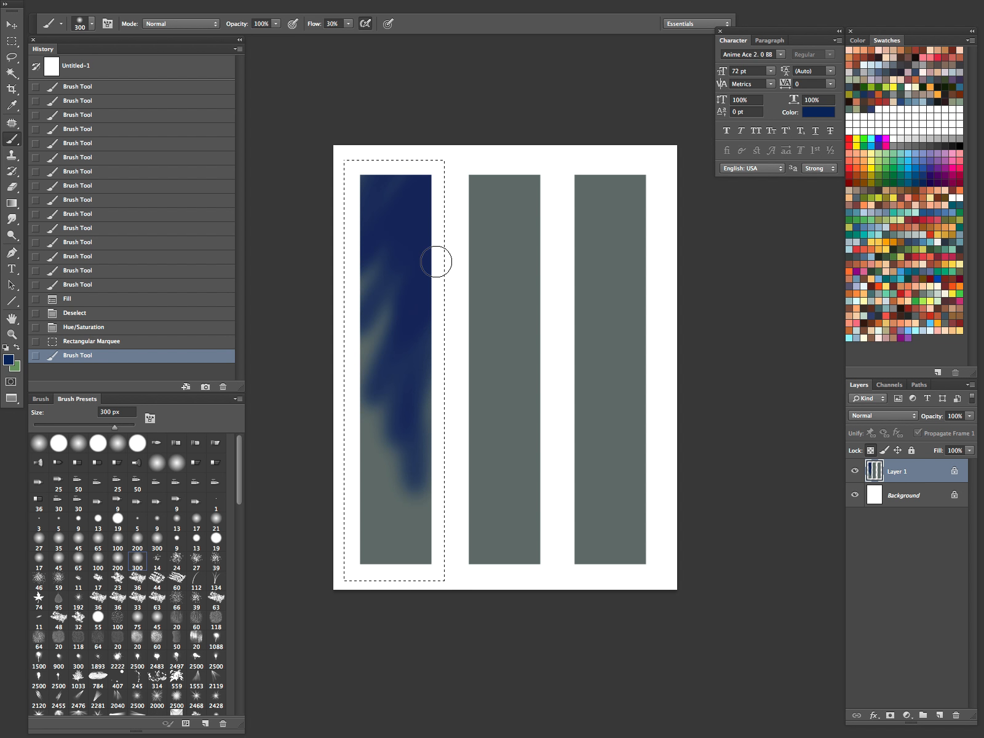
pyautogui.hotkey('ctrl', 'z')
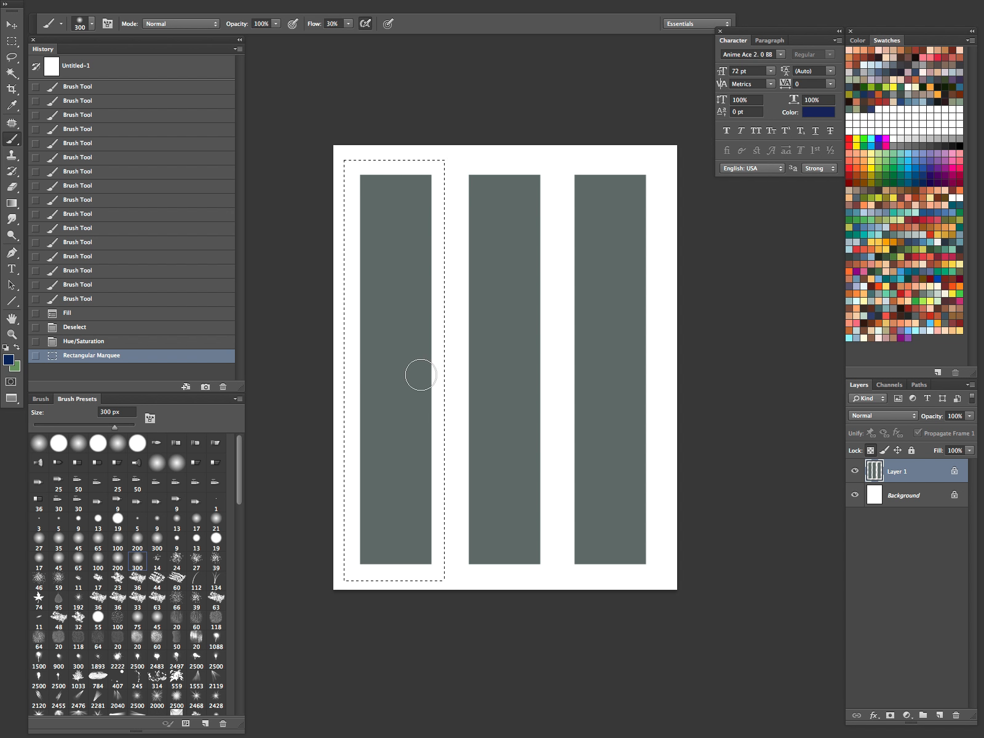
# Fill the selected left bar with teal blue as the background color and choose light blue as the foreground color
pyautogui.press(']')
pyautogui.press(']')
pyautogui.press(']')
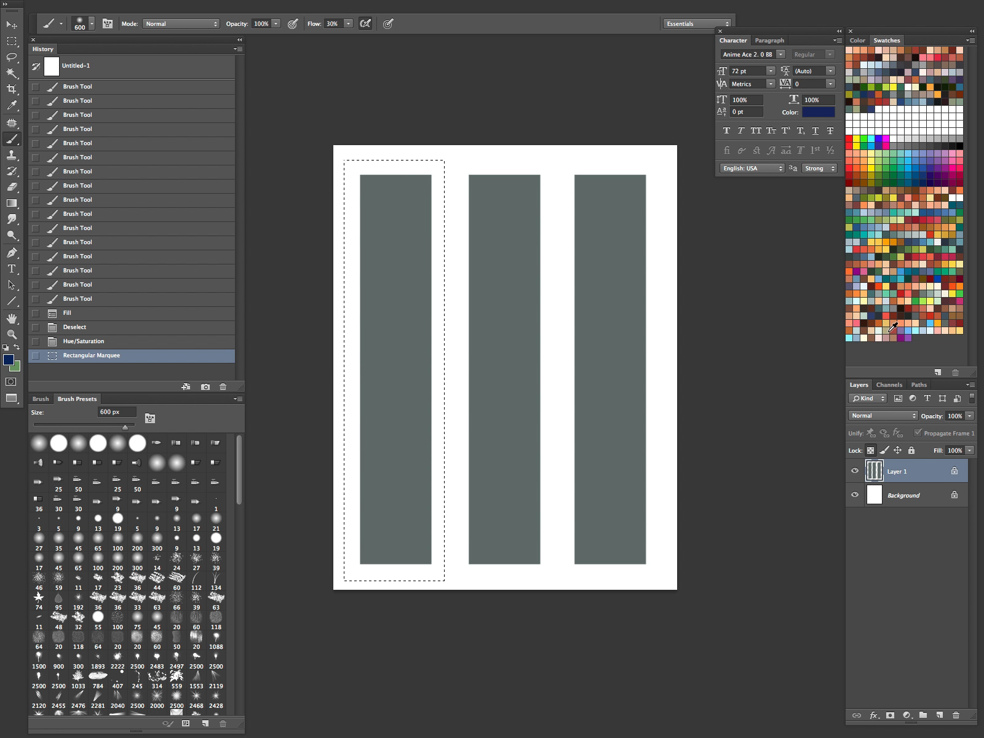
pyautogui.click(900, 337)
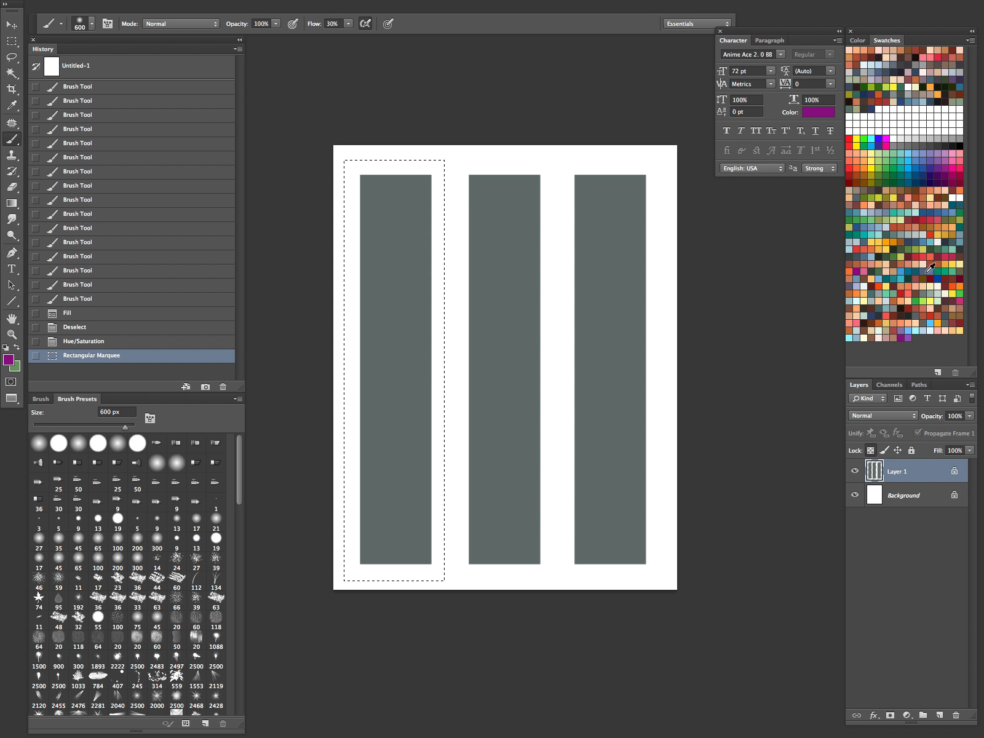
pyautogui.click(857, 213)
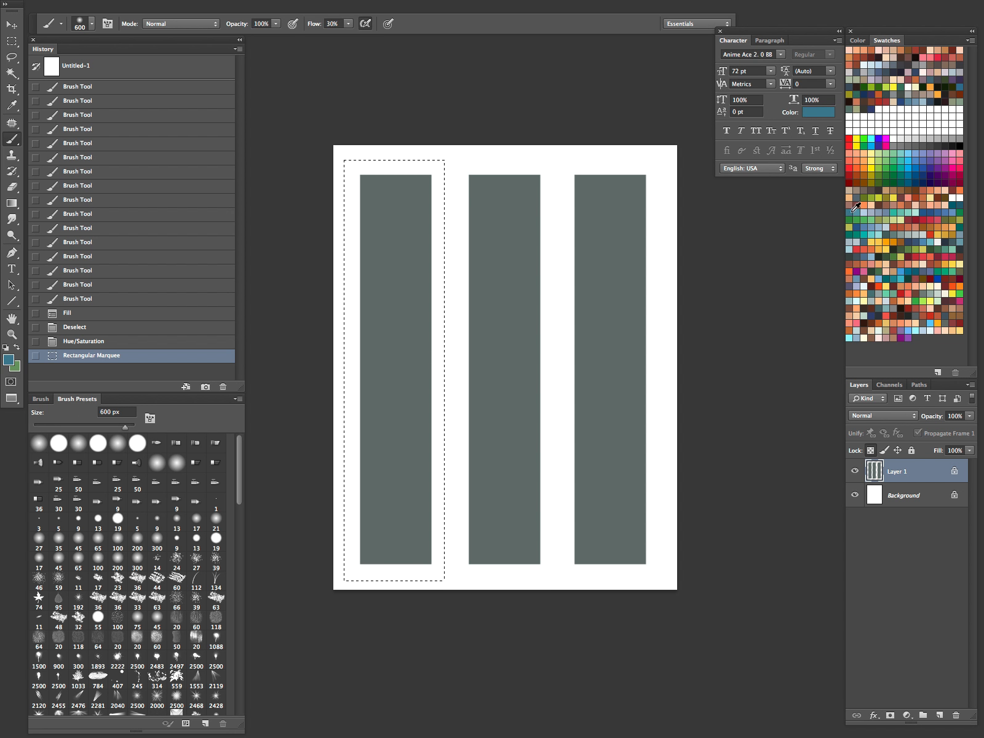
pyautogui.click(867, 219)
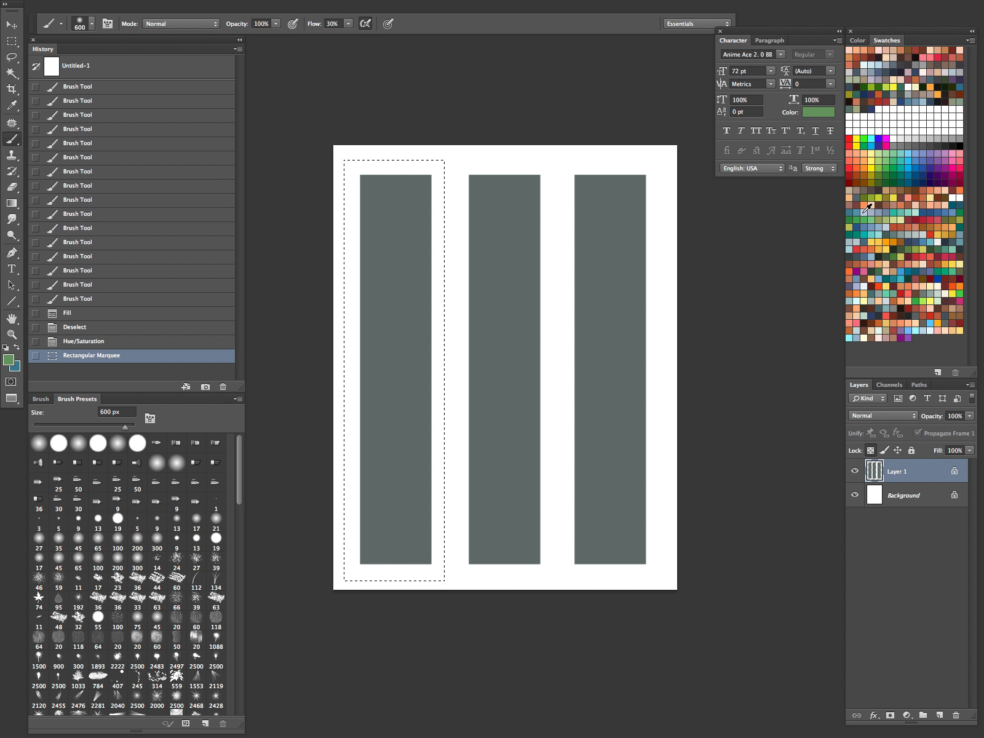
pyautogui.click(864, 212)
pyautogui.hotkey('ctrl', 'BackSpace')
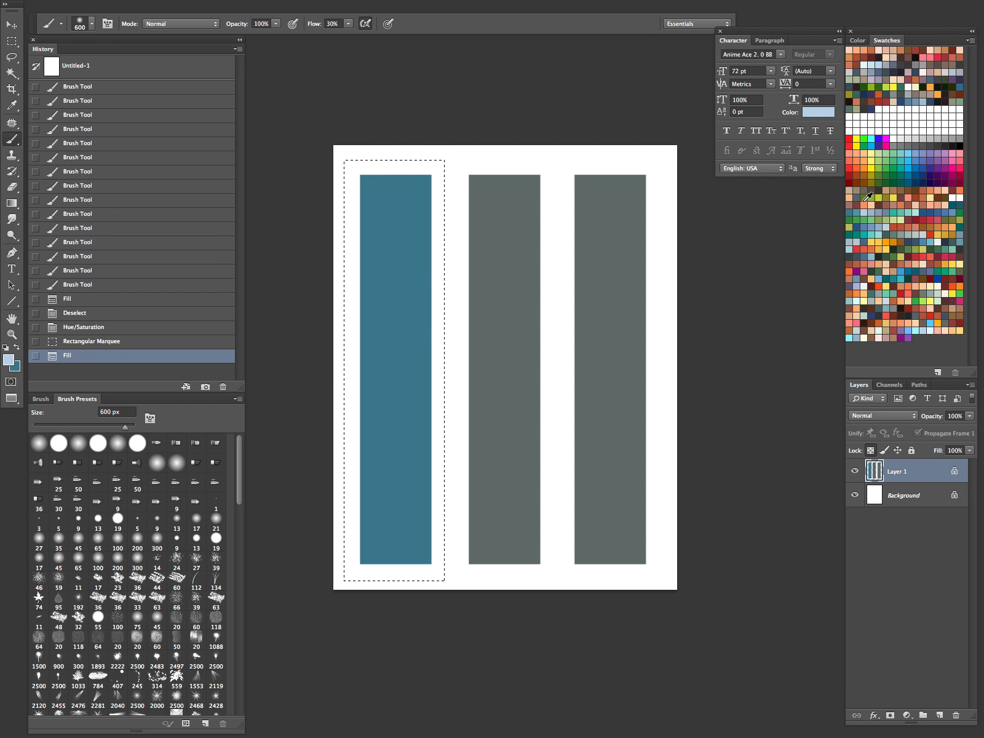
# Choose the 300 px soft round brush preset and set its hardness to 0% in the tip shape settings
pyautogui.press(']')
pyautogui.press(']')
pyautogui.press(']')
pyautogui.press(']')
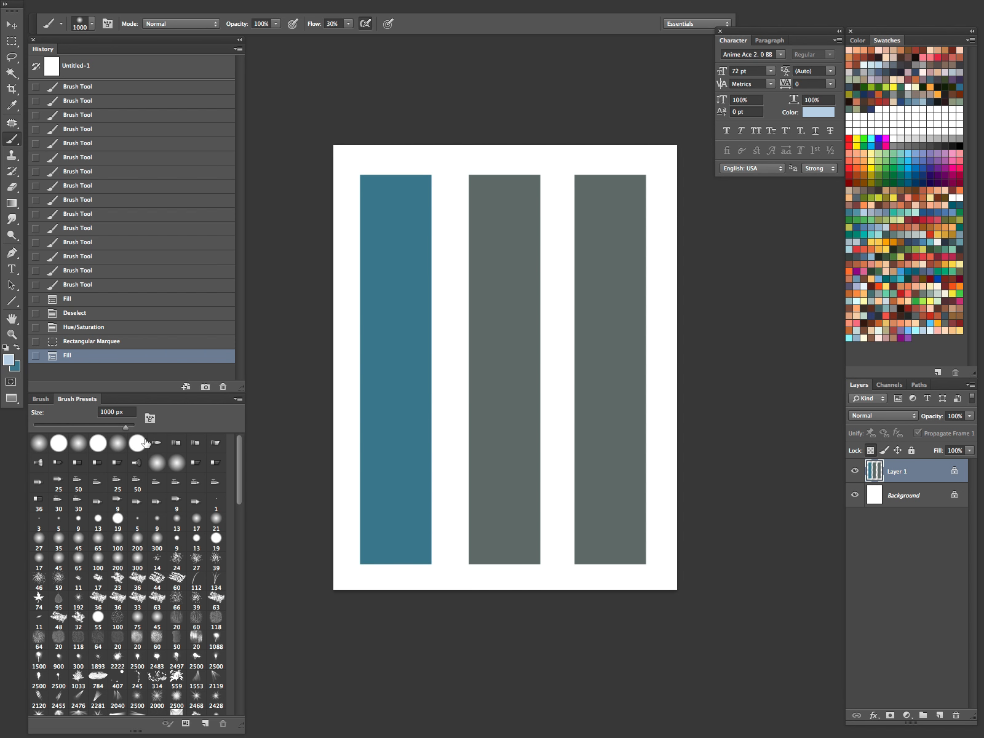
pyautogui.click(137, 564)
pyautogui.click(40, 398)
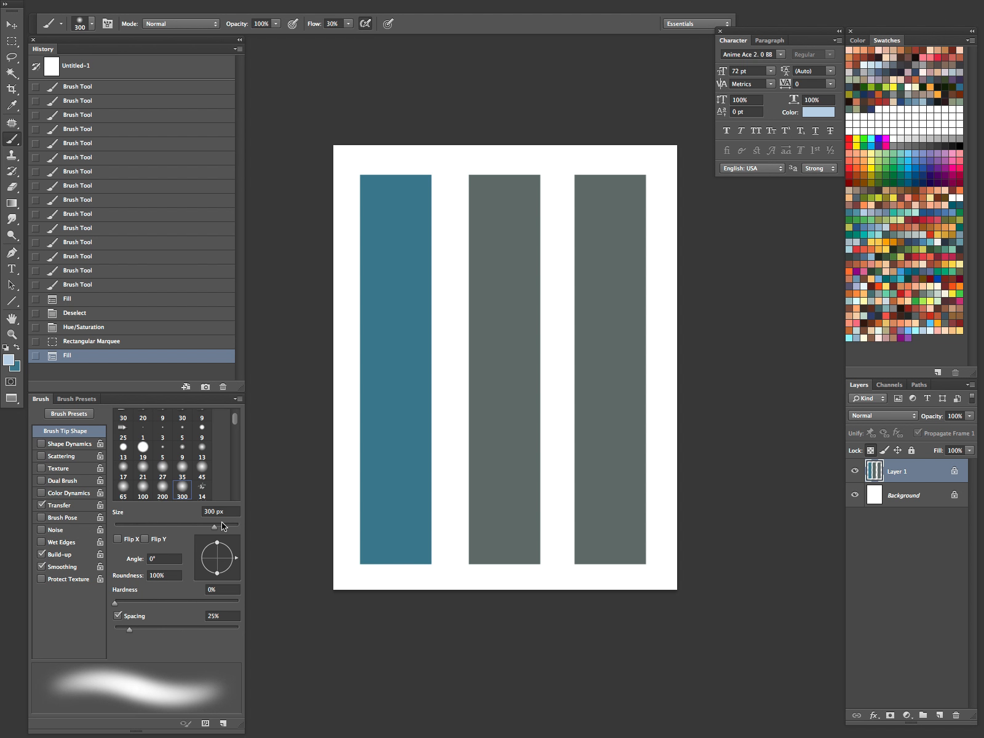
pyautogui.moveTo(115, 602)
pyautogui.mouseDown()
pyautogui.moveTo(152, 599)
pyautogui.moveTo(102, 609)
pyautogui.mouseUp()
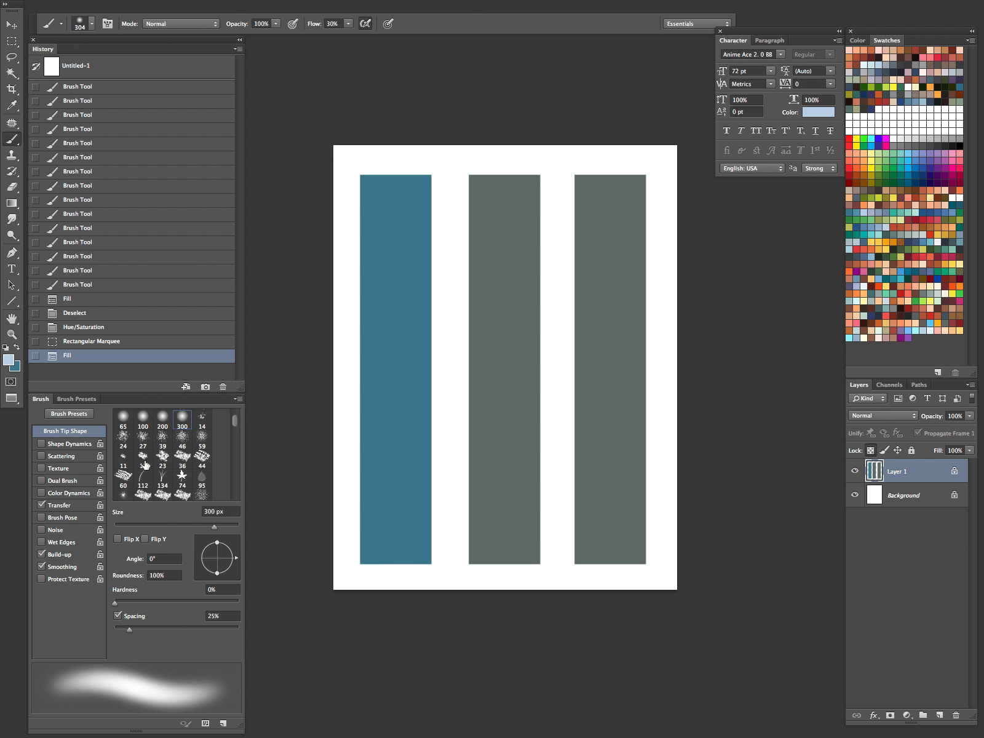
pyautogui.click(77, 398)
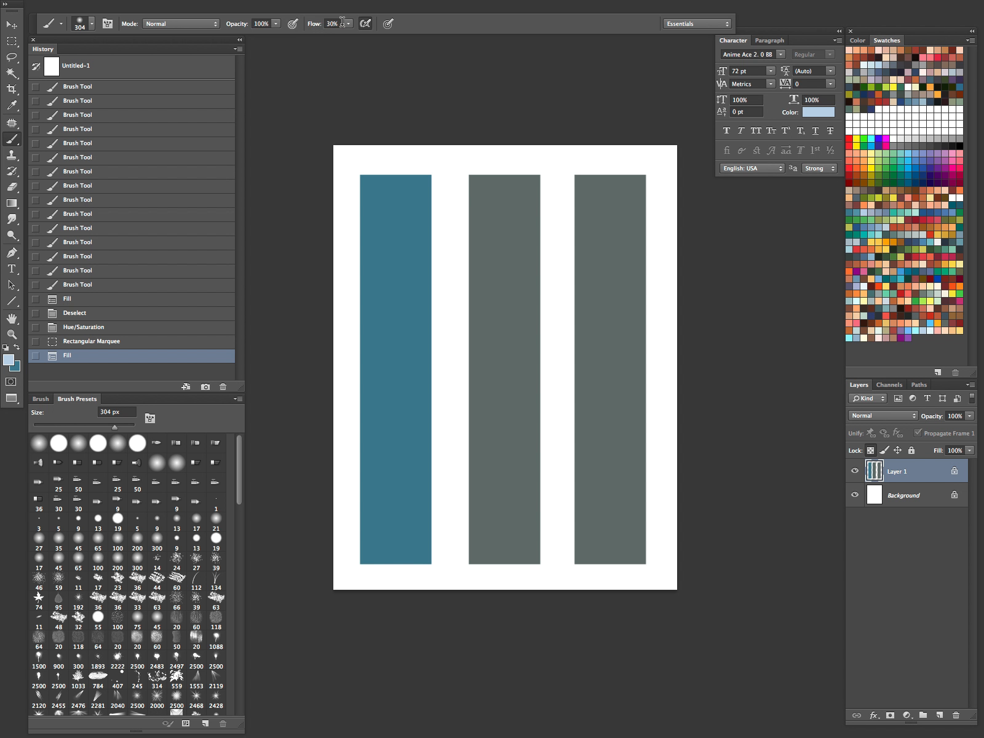
# Toggle the brush's airbrush build-up and try several flow rates, ending with the flow at 30%
pyautogui.click(367, 25)
pyautogui.click(363, 24)
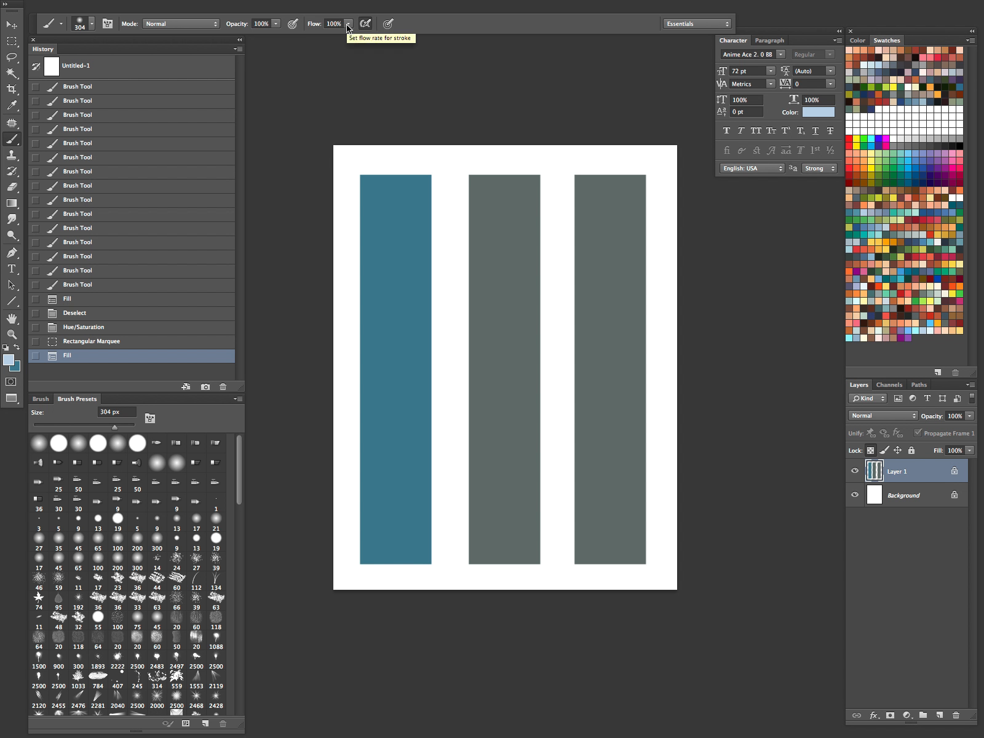
pyautogui.press('0')
pyautogui.press('1')
pyautogui.press('4')
pyautogui.press('5')
pyautogui.press('6')
pyautogui.click(348, 24)
pyautogui.moveTo(351, 35)
pyautogui.mouseDown()
pyautogui.moveTo(373, 38)
pyautogui.moveTo(340, 39)
pyautogui.moveTo(361, 36)
pyautogui.mouseUp()
pyautogui.click(290, 147)
# Enlarge the soft brush to 1000 px
pyautogui.press(']')
pyautogui.press(']')
pyautogui.press(']')
pyautogui.press(']')
pyautogui.press(']')
pyautogui.press(']')
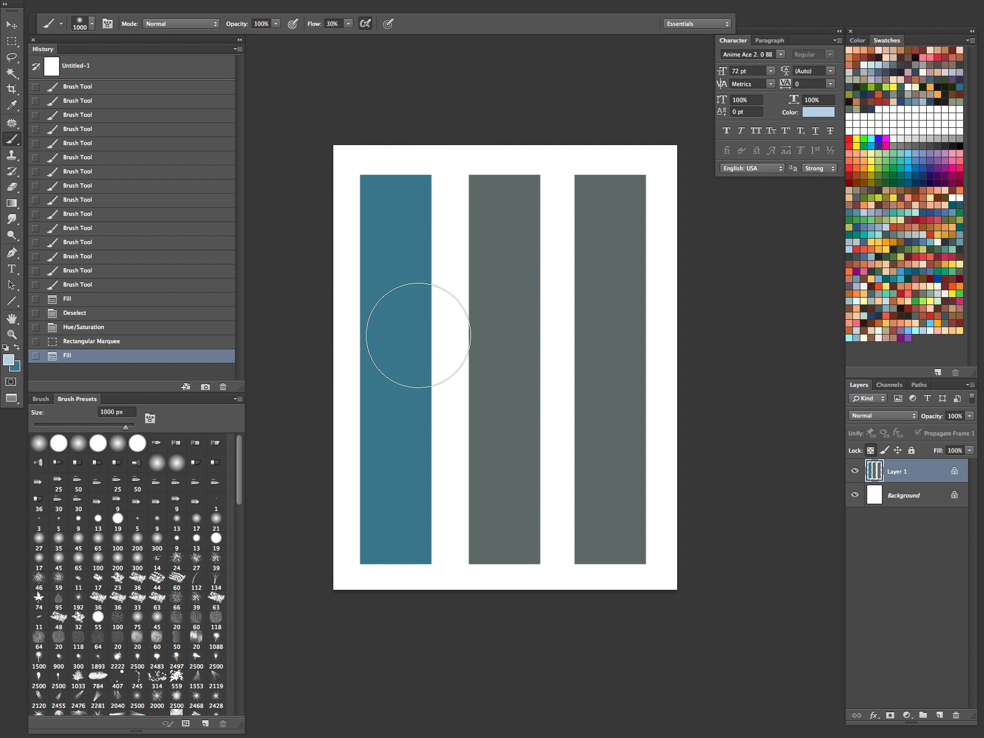
# Create a new empty layer above the bars and hide Layer 1
pyautogui.hotkey('ctrl', 'shift', 'n')
pyautogui.press('Return')
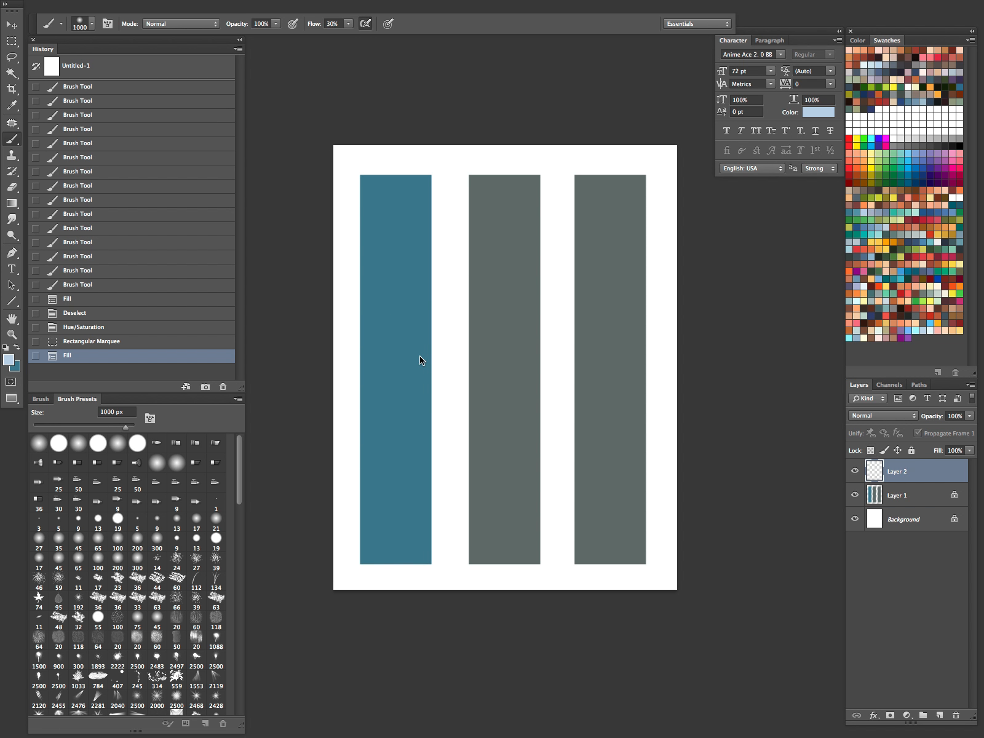
pyautogui.click(855, 495)
# Pick a dark red swatch as the foreground color and load the Hard Brush tool preset
pyautogui.click(897, 310)
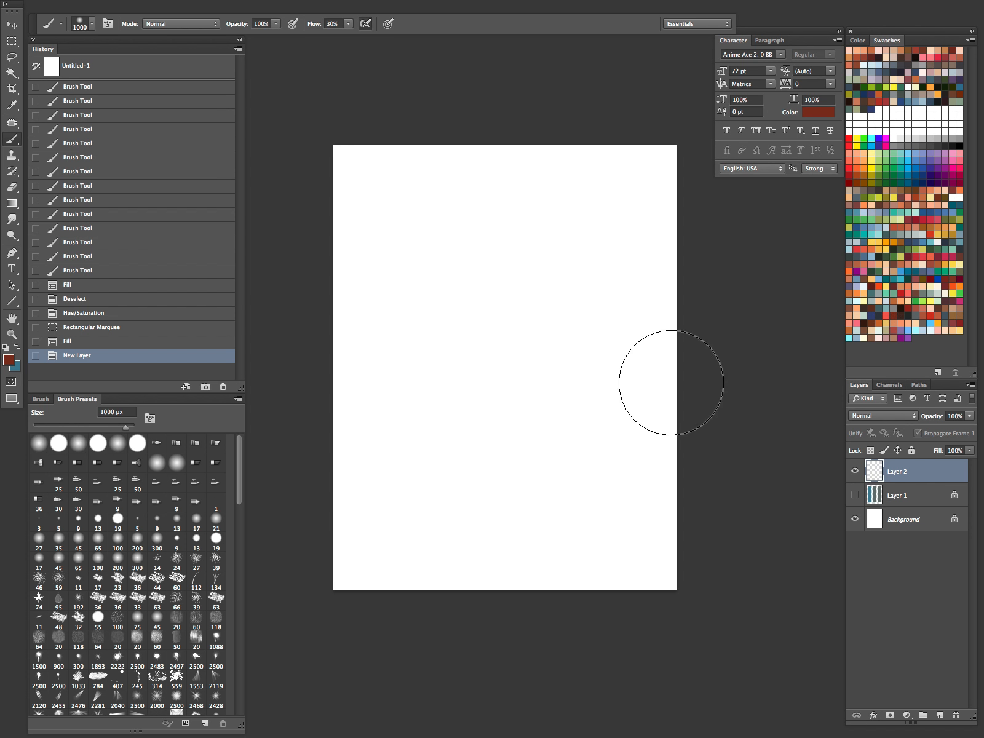
pyautogui.press('[')
pyautogui.press('[')
pyautogui.press('[')
pyautogui.press('[')
pyautogui.press('[')
pyautogui.press('[')
pyautogui.press('[')
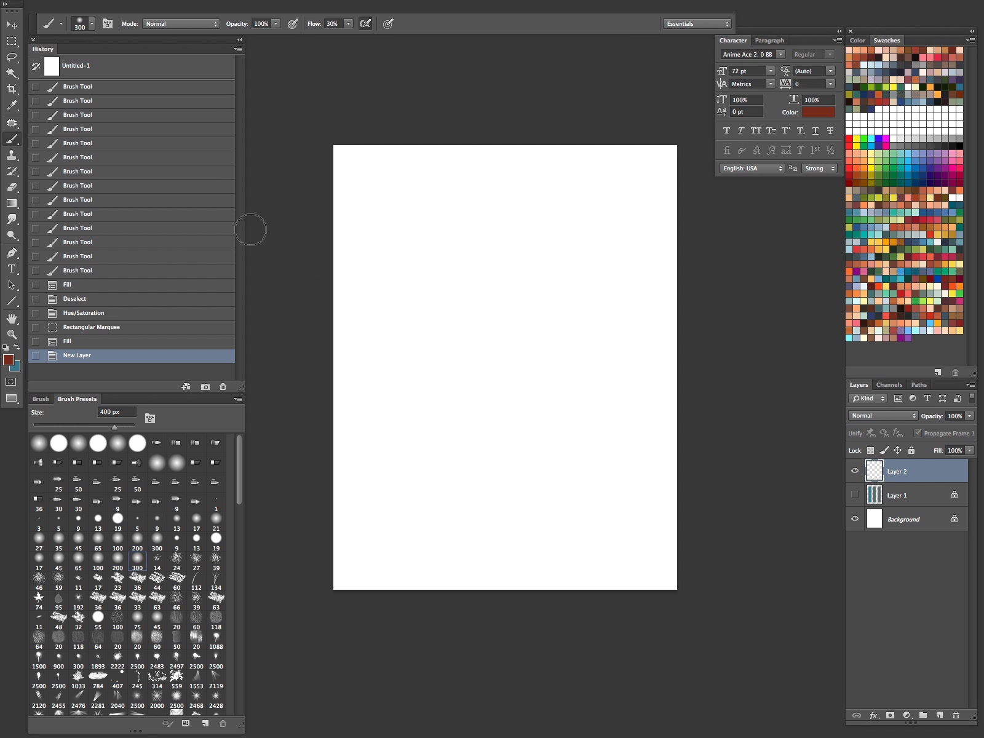
pyautogui.click(61, 23)
pyautogui.scroll(-5, 168, 283)
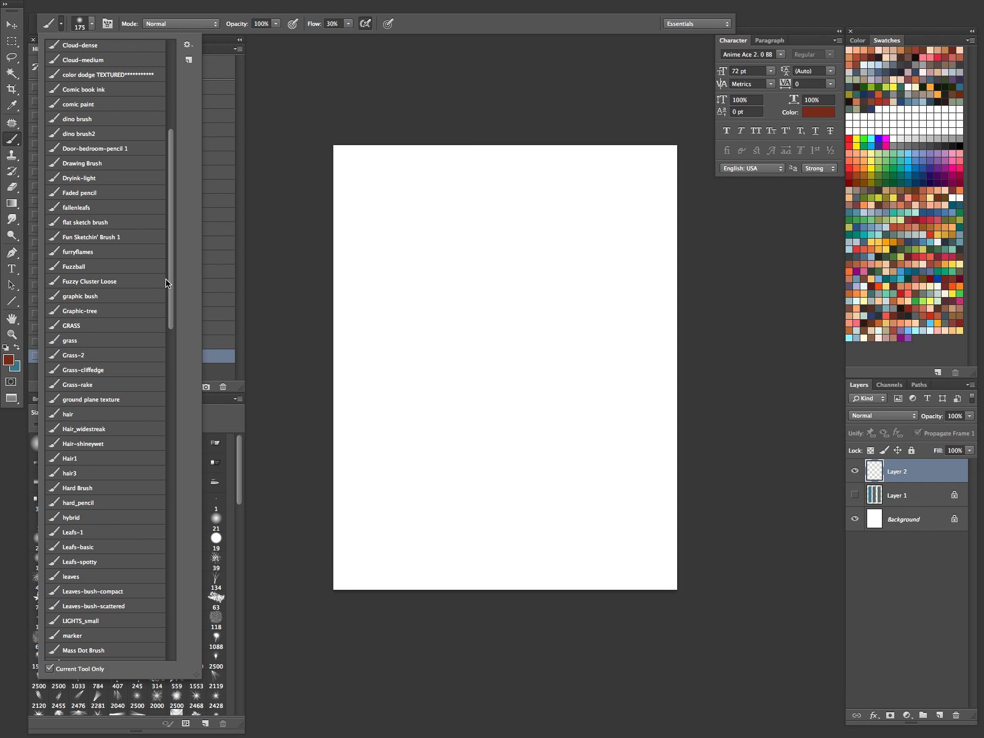
pyautogui.click(97, 489)
pyautogui.click(416, 39)
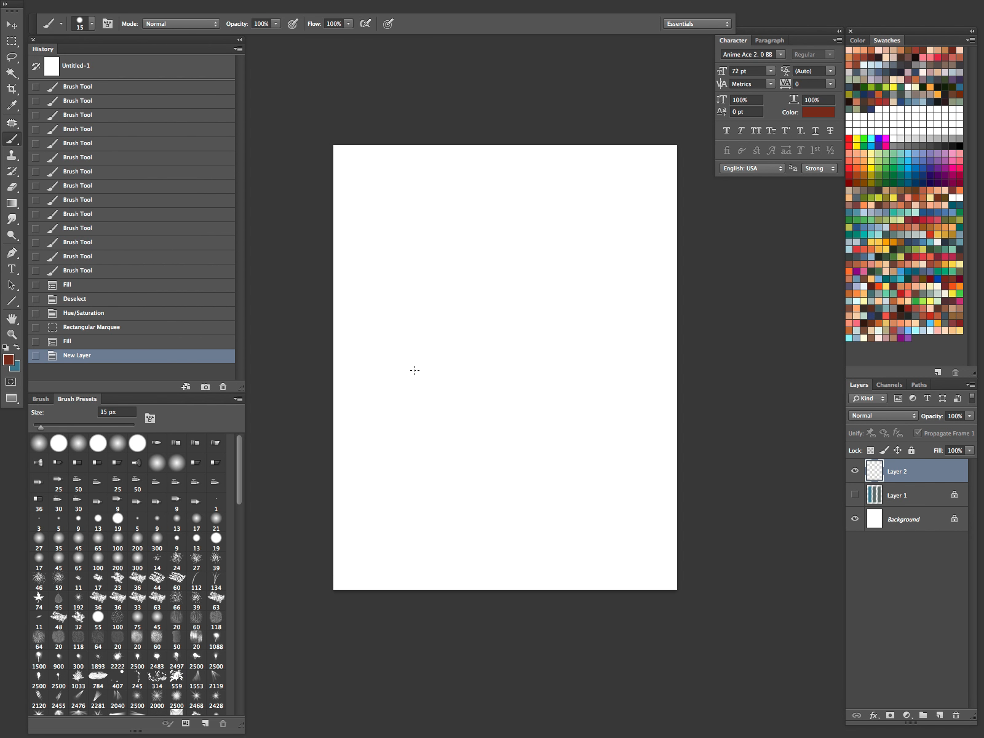
# Test the hard brush with a short horizontal stroke, and clear the whole layer
pyautogui.moveTo(456, 367); pyautogui.dragTo(458, 368)
pyautogui.hotkey('ctrl', 'd')
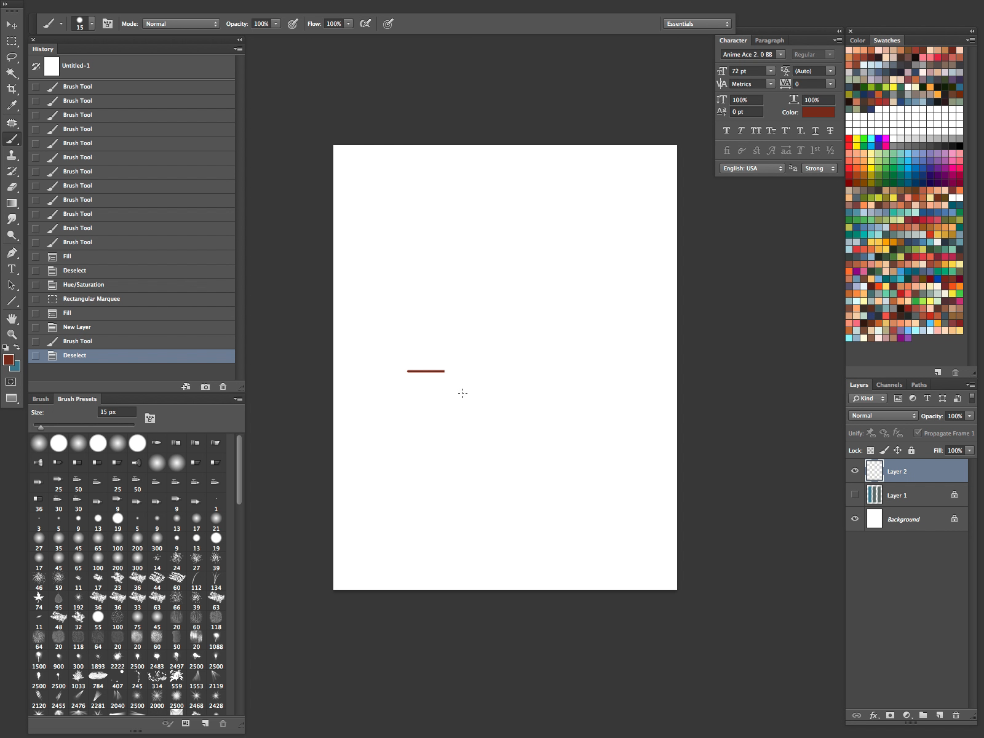
pyautogui.hotkey('ctrl', 'a')
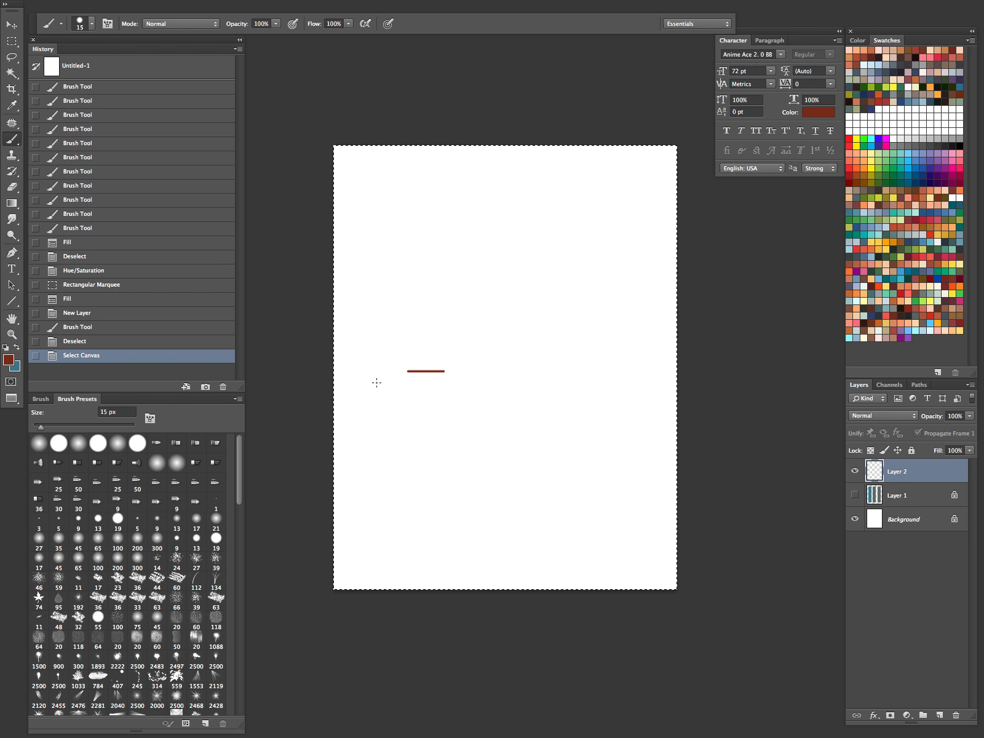
pyautogui.press('Delete')
pyautogui.hotkey('ctrl', 'd')
# Draw a long straight horizontal dark red line across the middle of the canvas
pyautogui.moveTo(374, 360); pyautogui.dragTo(651, 357)
pyautogui.press('z')
pyautogui.click(503, 373)
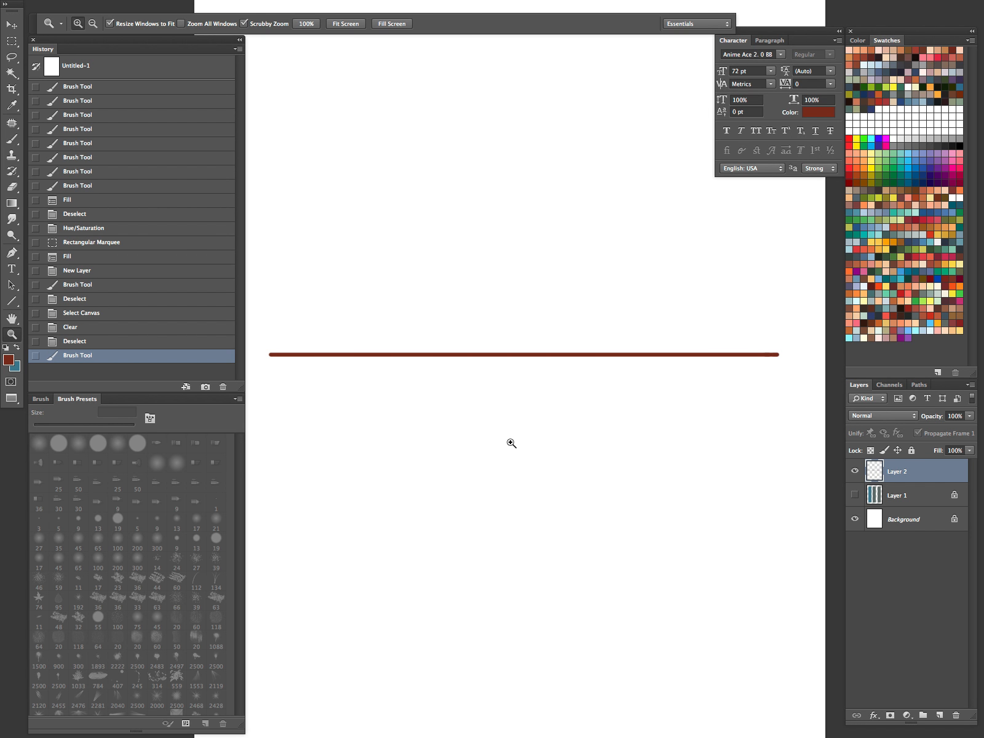
# Draw an upward arrow left of the horizontal line with an oval at each end, and label the line's ends Top and Bottom
pyautogui.press('b')
pyautogui.press('Tab')
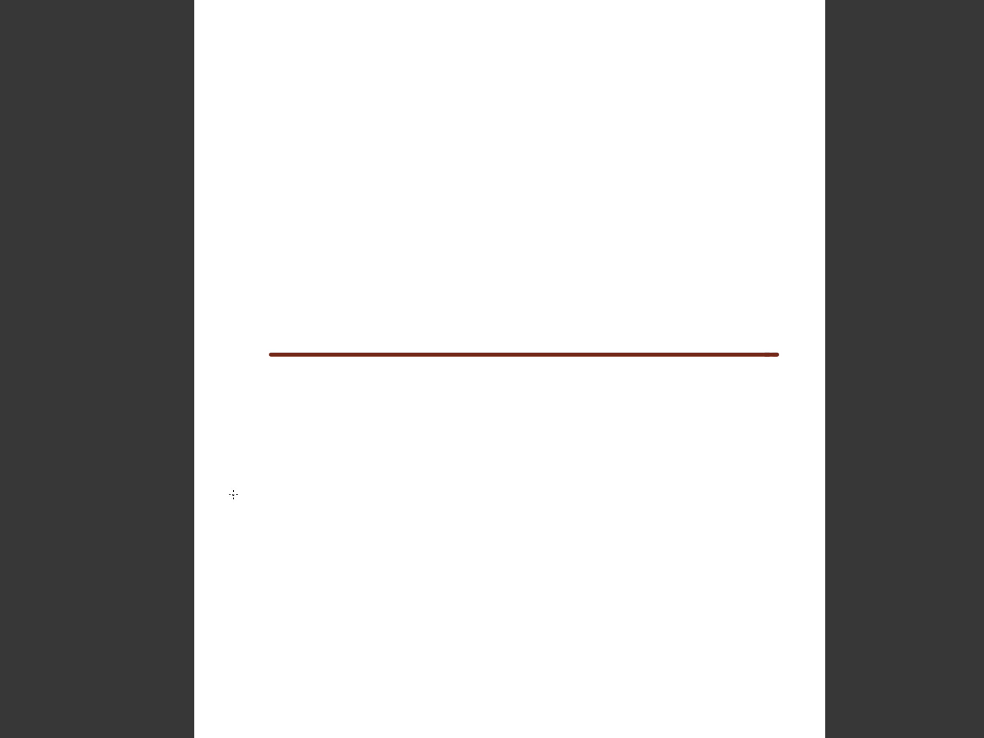
pyautogui.moveTo(213, 517); pyautogui.dragTo(211, 239)
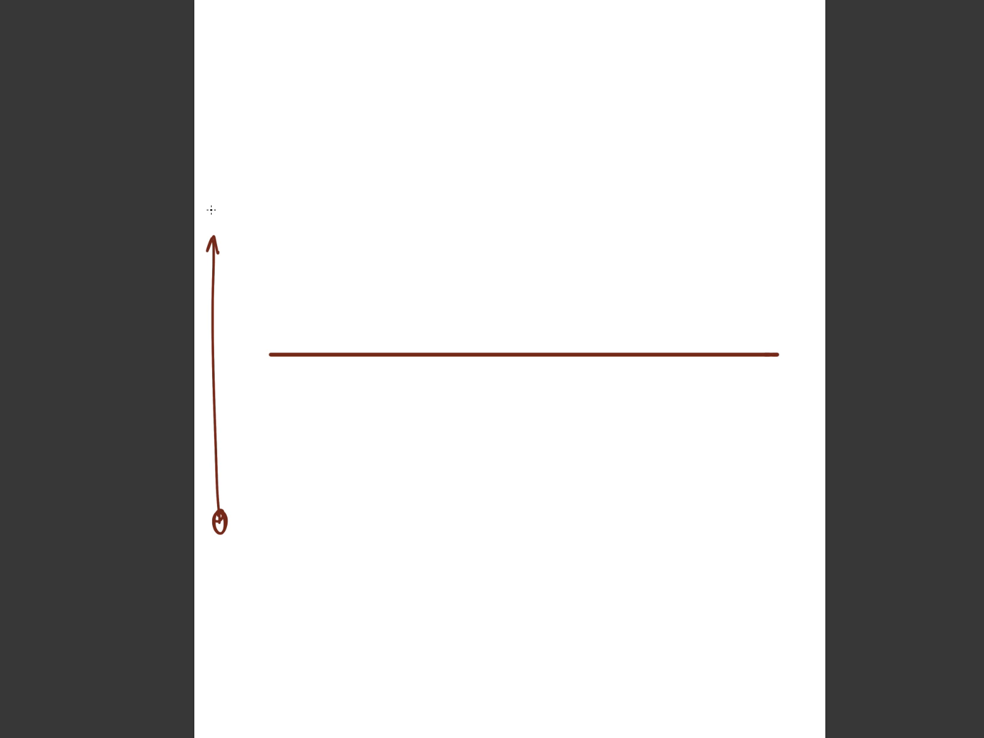
pyautogui.moveTo(210, 209); pyautogui.dragTo(208, 209)
# Draw a slanted line above the horizontal line and a curved arrow sweeping from its base to the upper left
pyautogui.moveTo(547, 164); pyautogui.dragTo(642, 333)
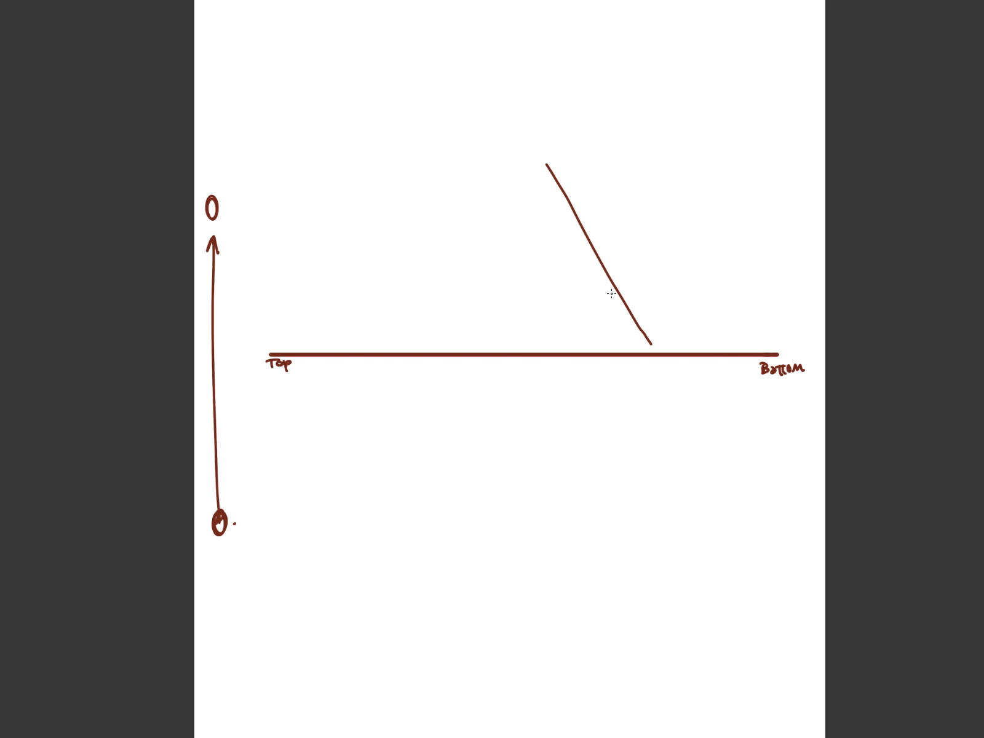
pyautogui.moveTo(633, 336)
pyautogui.mouseDown()
pyautogui.moveTo(542, 312)
pyautogui.moveTo(435, 181)
pyautogui.moveTo(451, 188)
pyautogui.mouseUp()
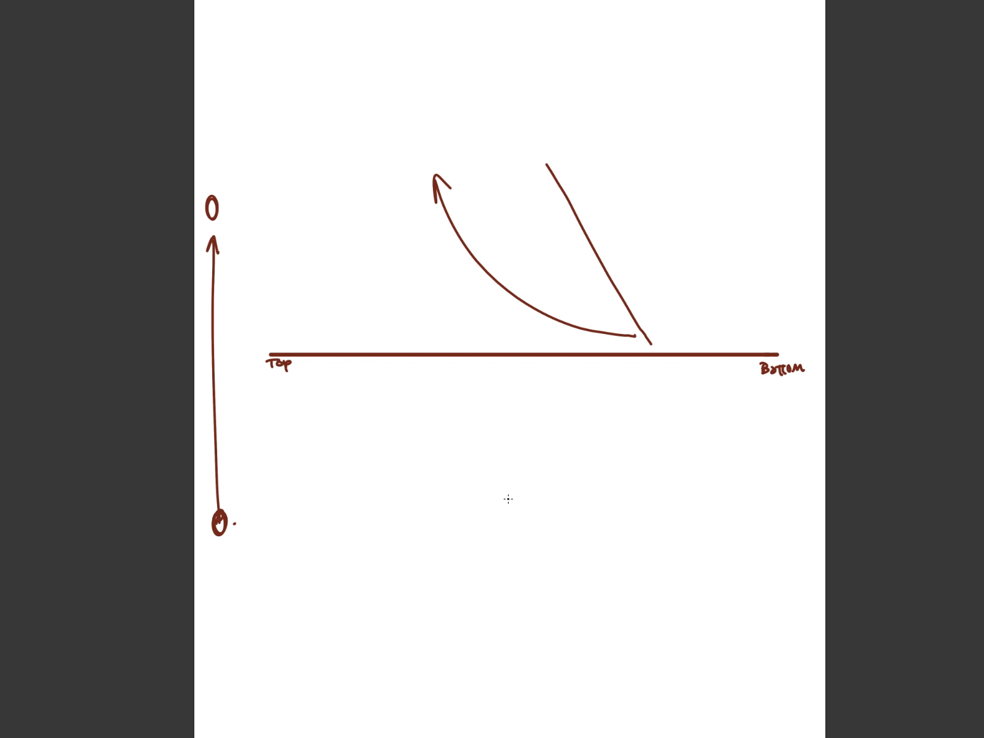
# Sketch three close parallel vertical strokes in the empty area below the horizontal line
pyautogui.moveTo(520, 561); pyautogui.dragTo(504, 307)
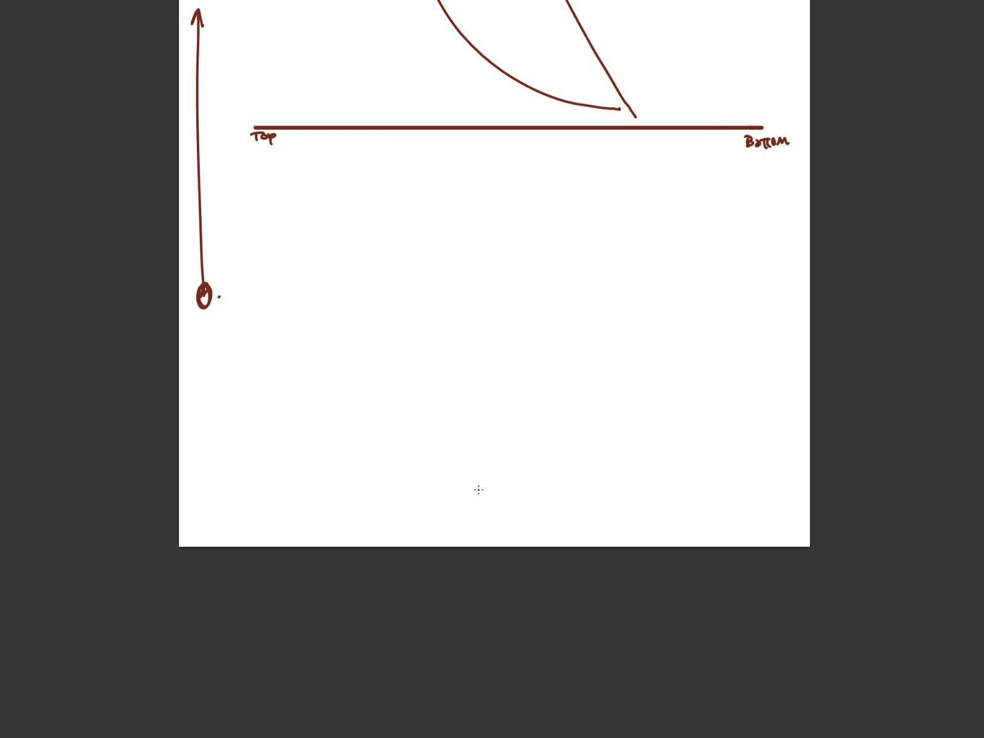
pyautogui.moveTo(473, 456); pyautogui.dragTo(485, 323)
pyautogui.hotkey('ctrl', 'z')
pyautogui.moveTo(510, 442); pyautogui.dragTo(506, 323)
pyautogui.moveTo(520, 492); pyautogui.dragTo(521, 332)
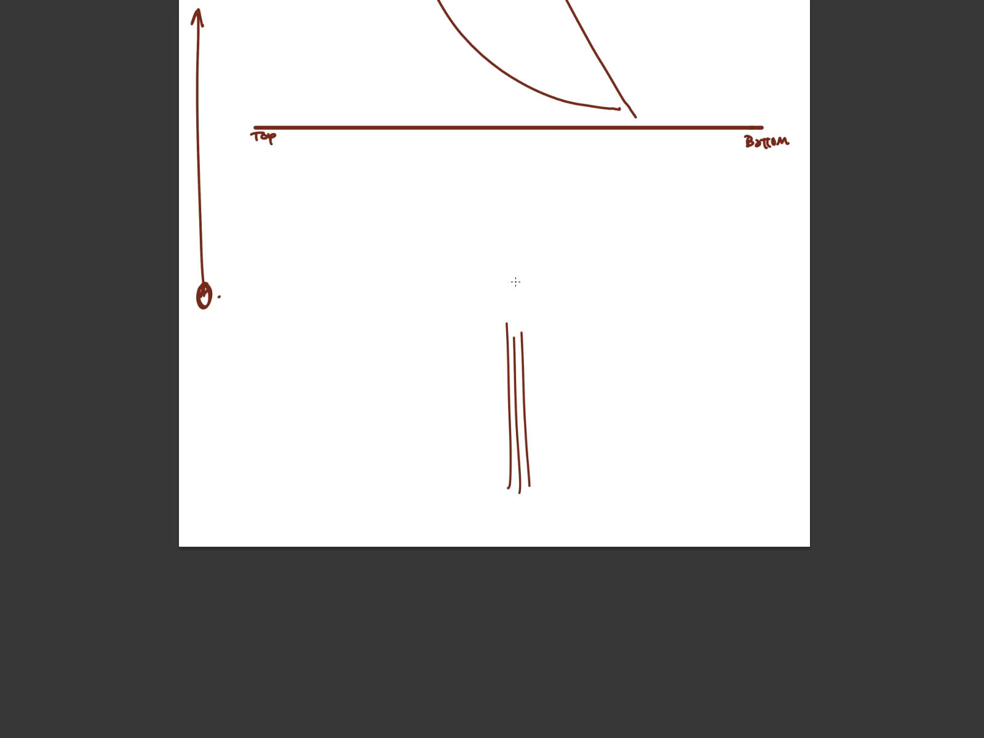
# Draw a row of ten thick, upward-tapering dark red vertical strokes beside the three thin lines, using a round brush with Shape Dynamics
pyautogui.press('Tab')
pyautogui.click(41, 398)
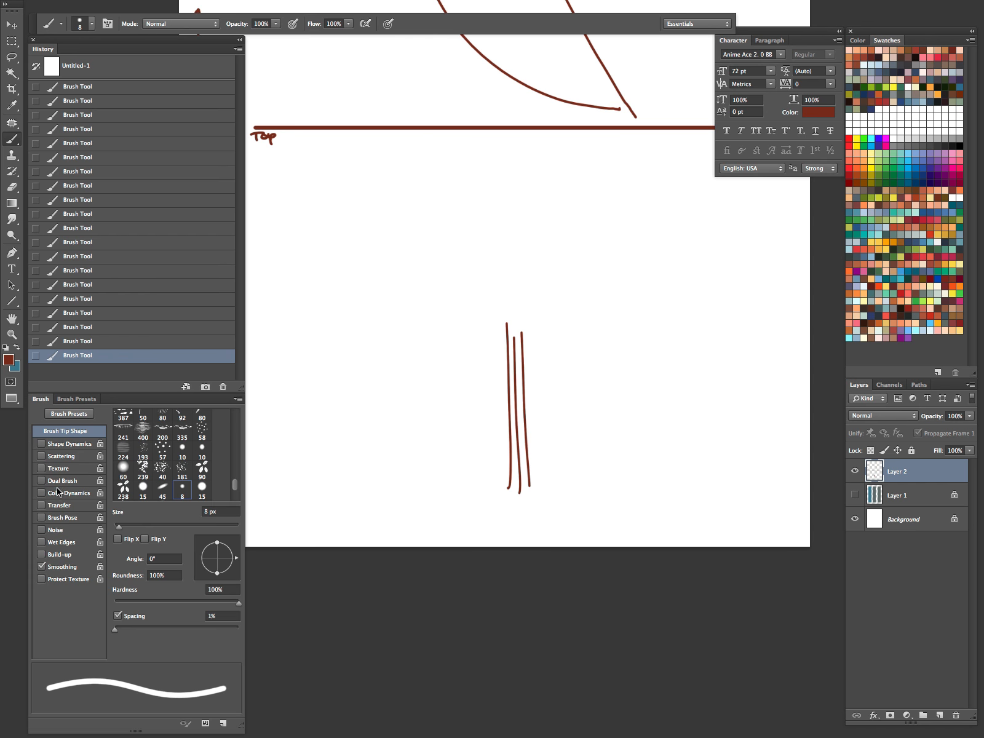
pyautogui.press('z')
pyautogui.click(494, 405)
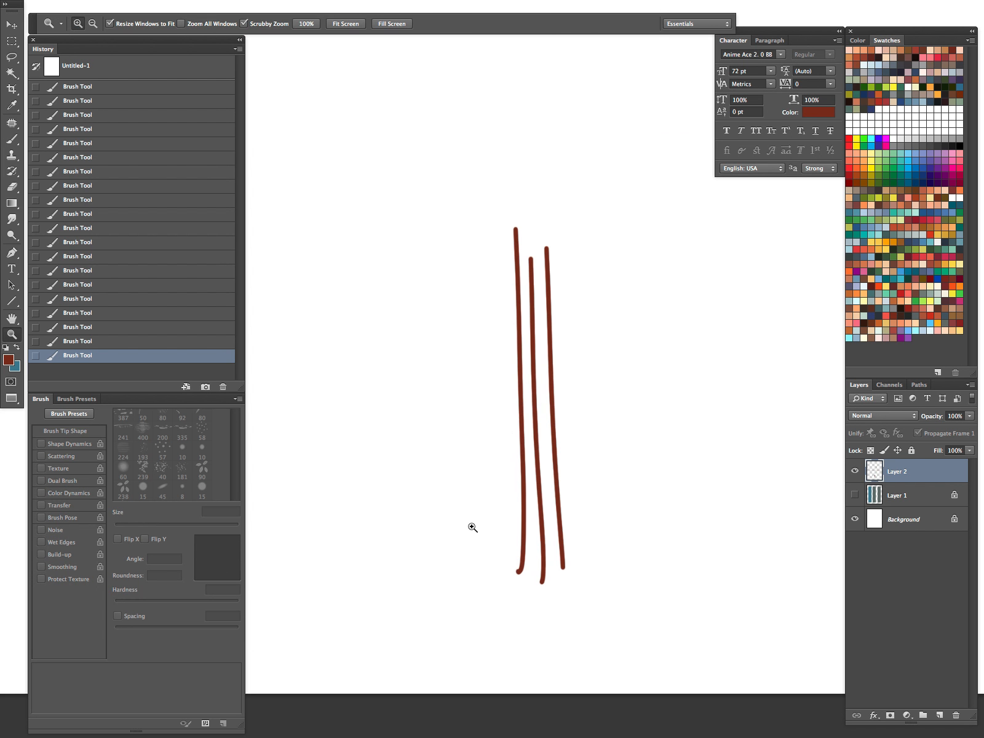
pyautogui.press('b')
pyautogui.press('Tab')
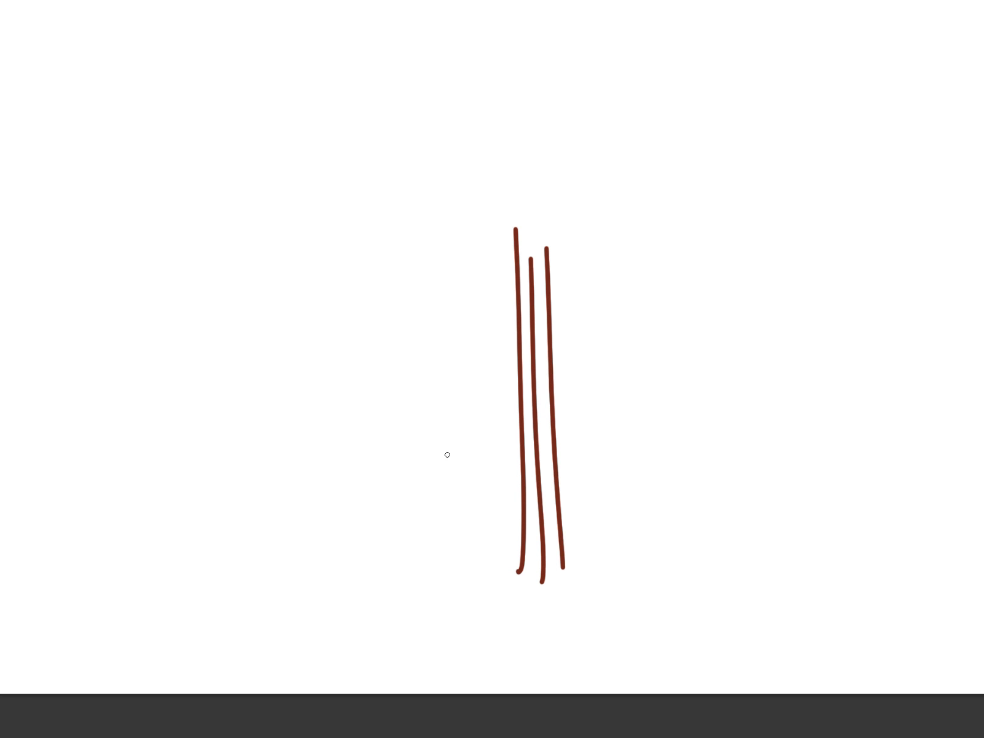
pyautogui.moveTo(351, 567); pyautogui.dragTo(365, 363)
pyautogui.moveTo(377, 561); pyautogui.dragTo(381, 385)
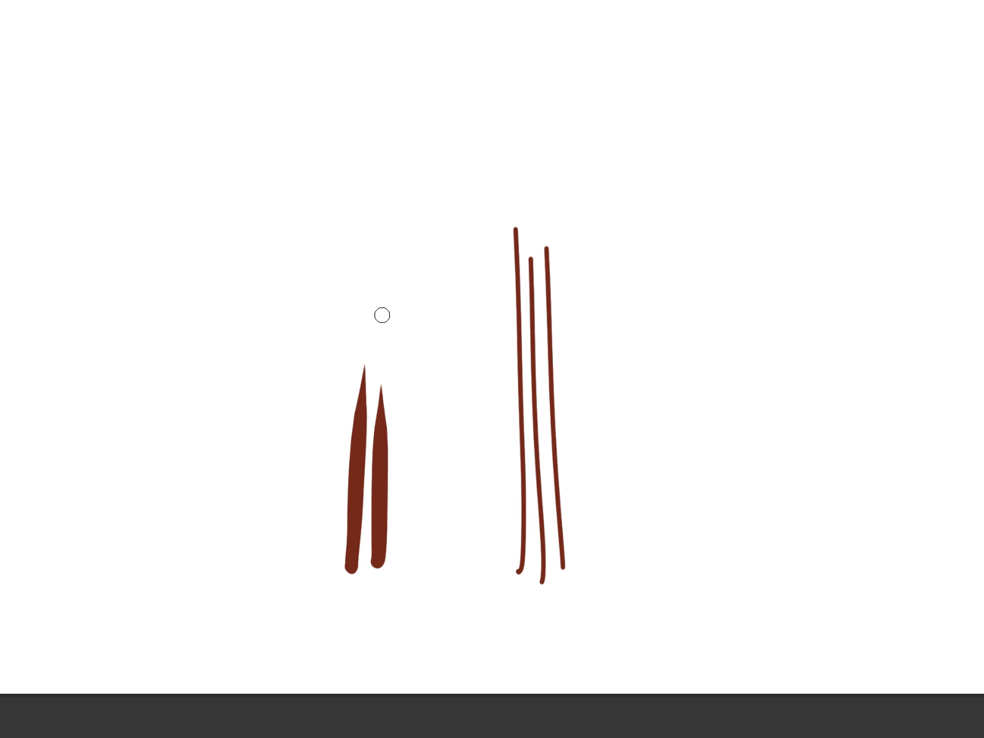
pyautogui.moveTo(398, 564); pyautogui.dragTo(405, 337)
pyautogui.moveTo(418, 564); pyautogui.dragTo(428, 381)
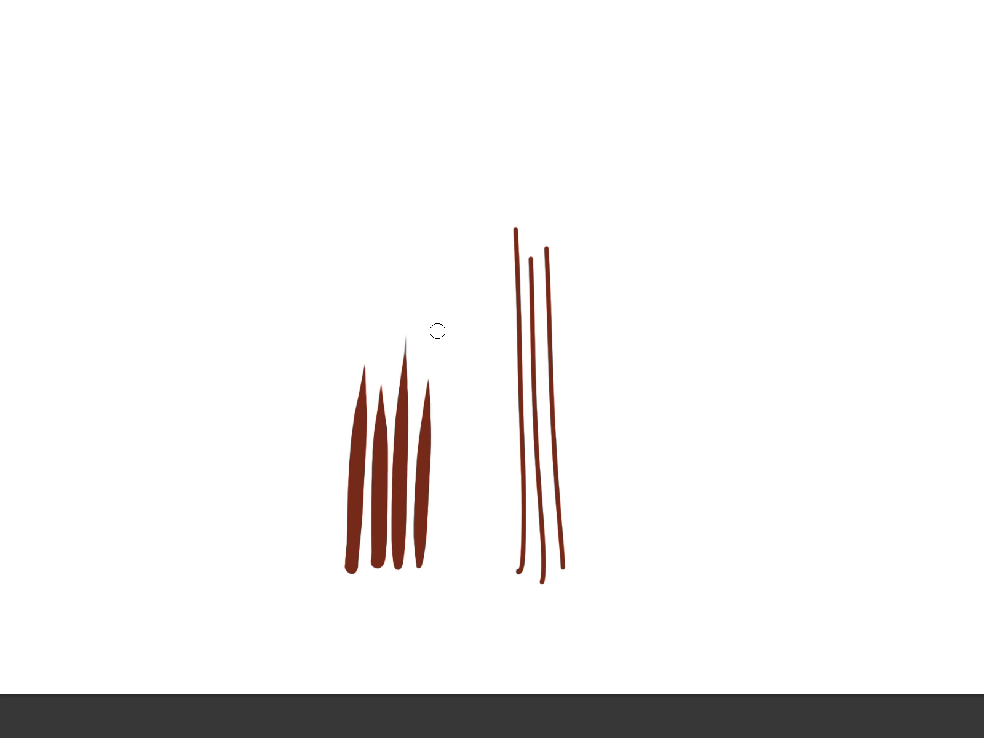
pyautogui.moveTo(438, 568)
pyautogui.mouseDown()
pyautogui.moveTo(446, 375)
pyautogui.moveTo(461, 403)
pyautogui.mouseUp()
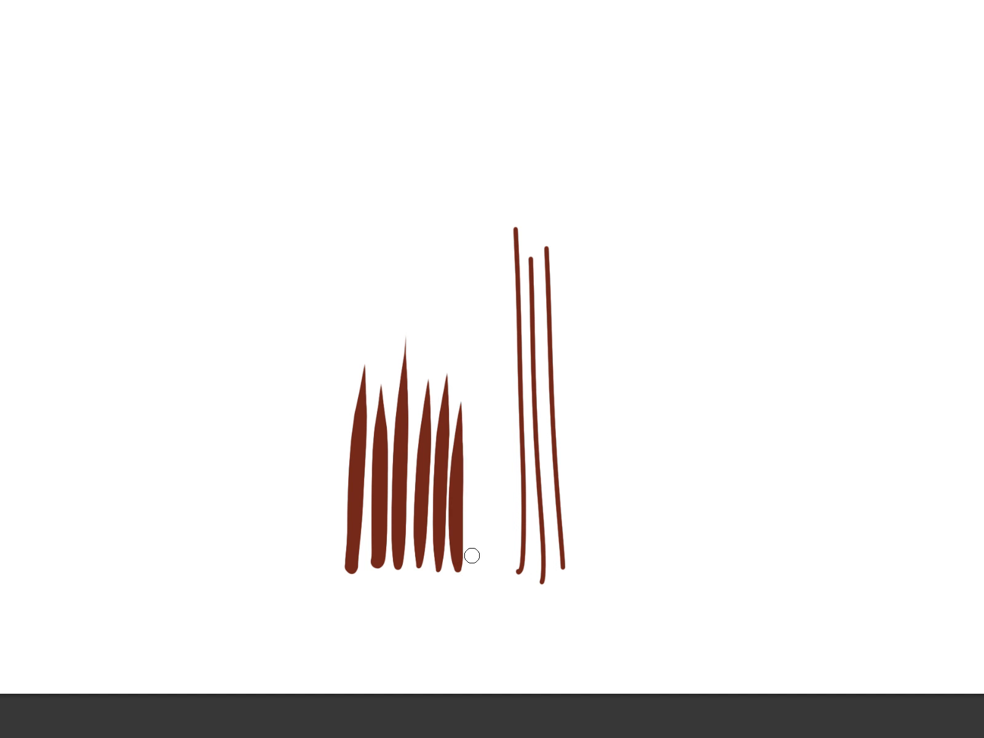
pyautogui.moveTo(475, 568); pyautogui.dragTo(481, 387)
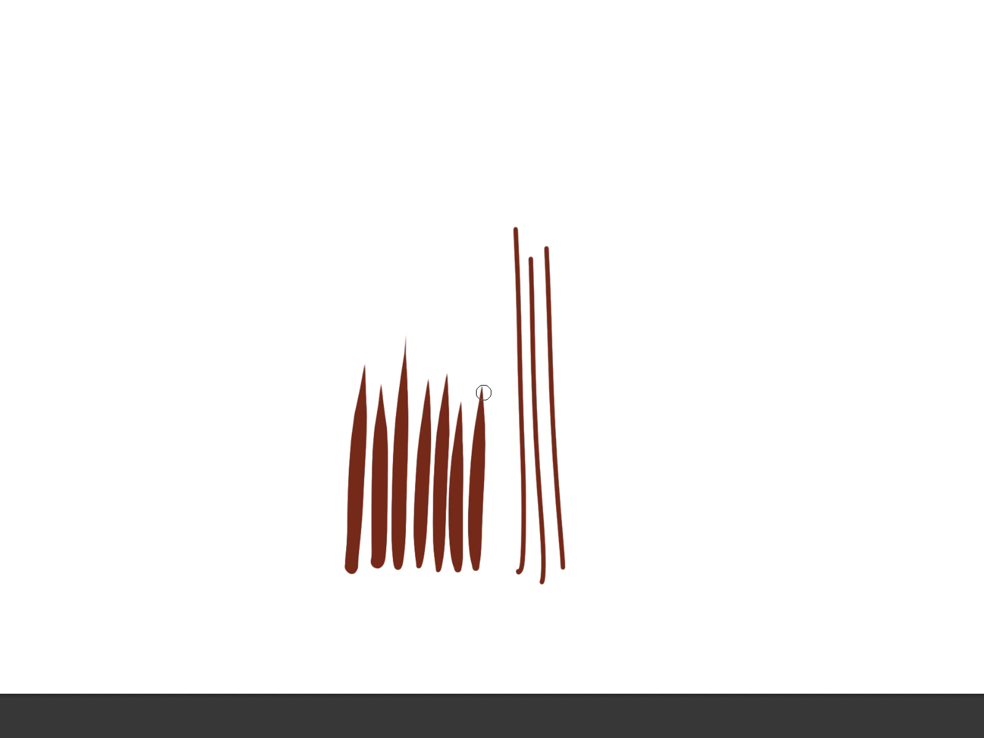
pyautogui.moveTo(281, 577)
pyautogui.mouseDown()
pyautogui.moveTo(288, 403)
pyautogui.moveTo(303, 584)
pyautogui.moveTo(335, 393)
pyautogui.mouseUp()
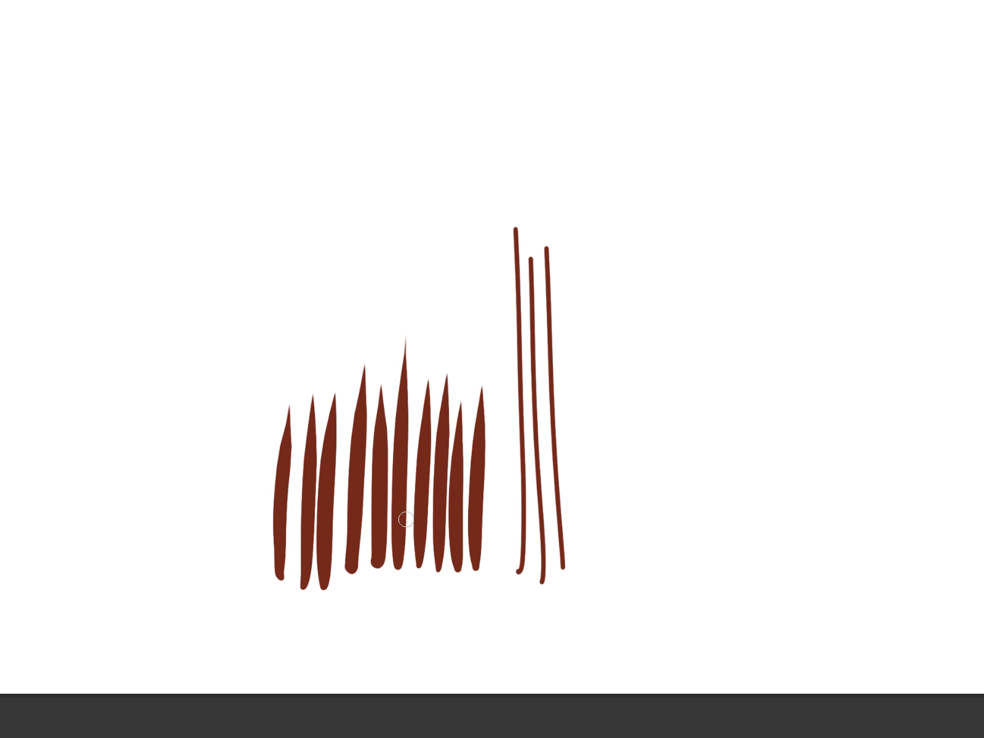
# Delete Layer 2 with the sketched diagram and make Layer 1 with the three bars visible
pyautogui.press('z')
pyautogui.moveTo(524, 438); pyautogui.dragTo(499, 518)
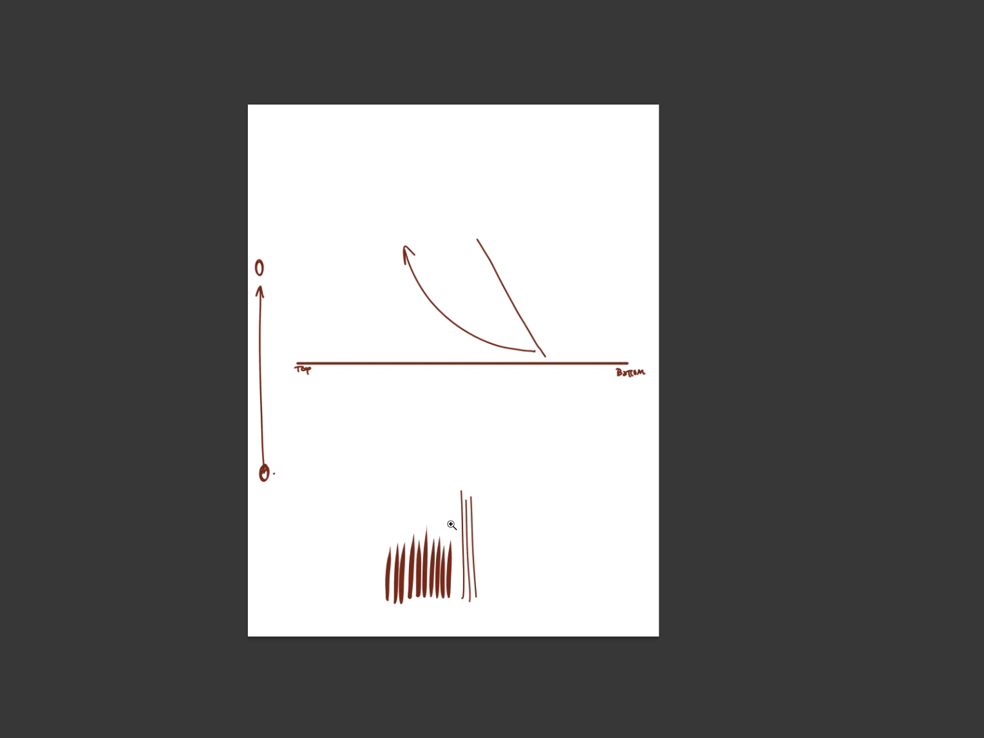
pyautogui.press('Tab')
pyautogui.moveTo(496, 456); pyautogui.dragTo(538, 450)
pyautogui.moveTo(920, 477); pyautogui.dragTo(955, 716)
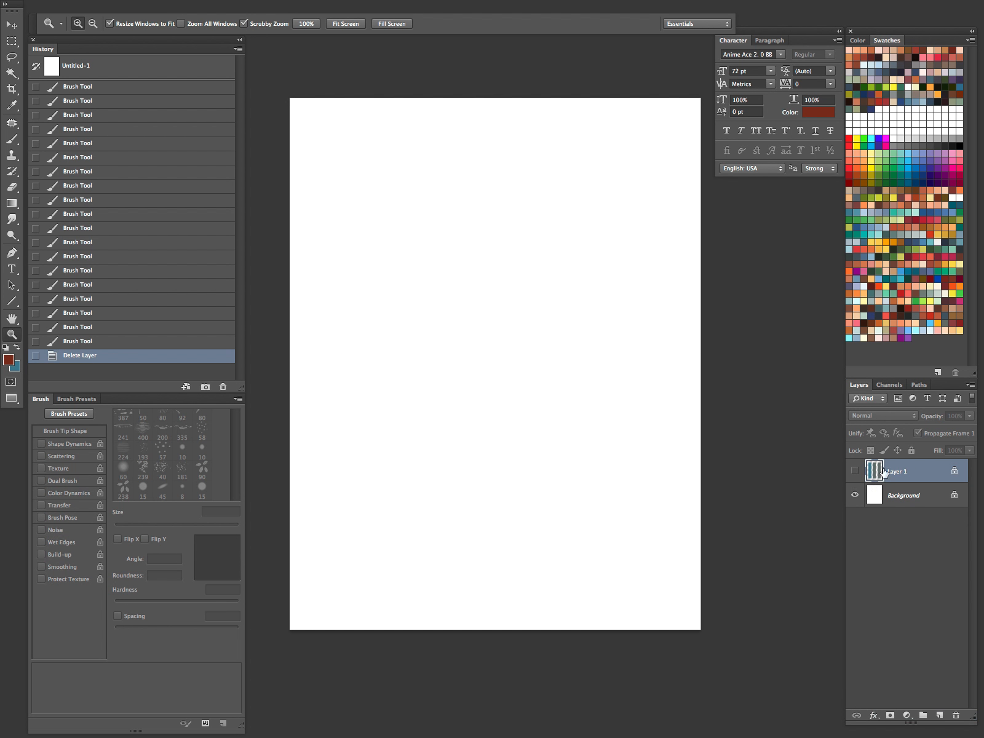
pyautogui.click(854, 471)
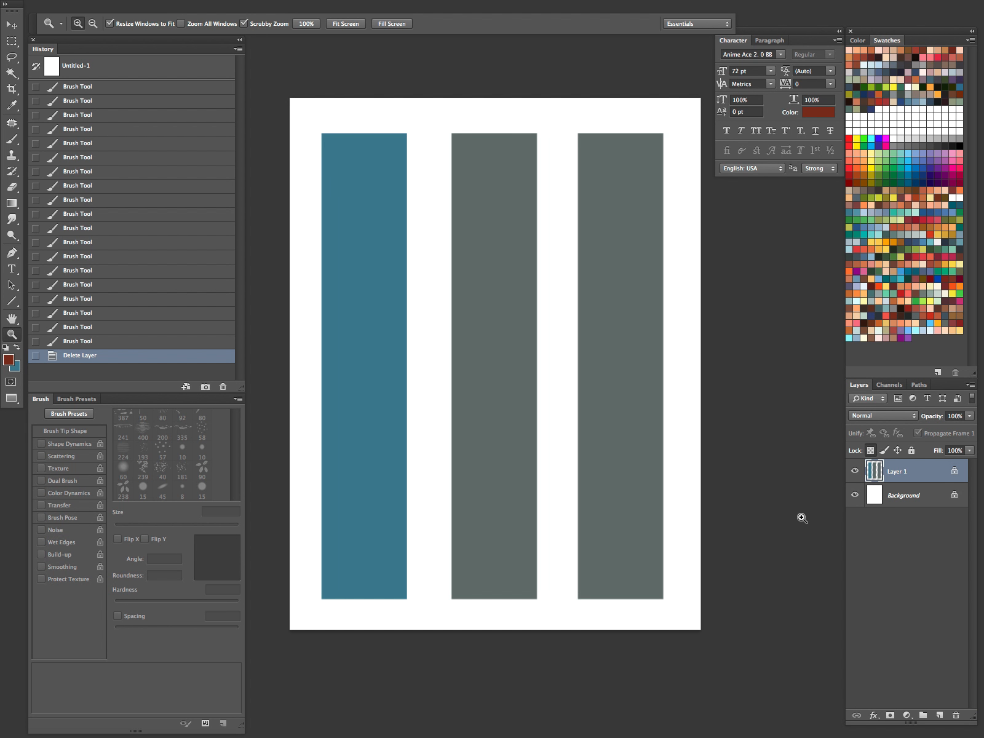
# Choose the 300 px soft round brush preset with airbrush build-up on, 30% flow and a light blue foreground colour
pyautogui.press('b')
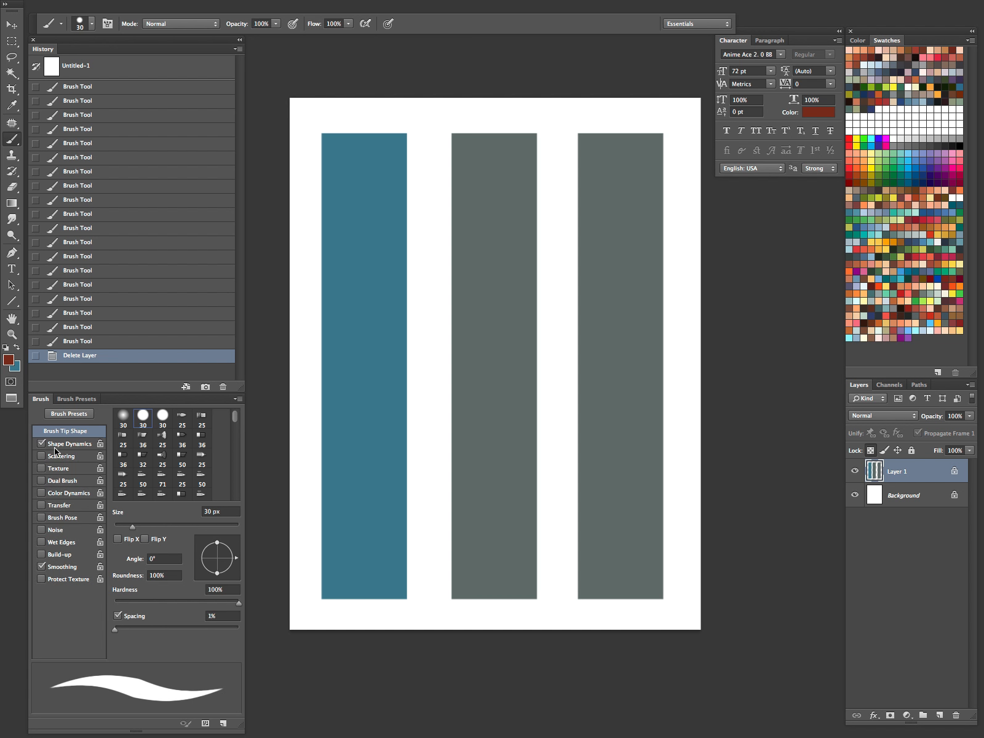
pyautogui.click(76, 398)
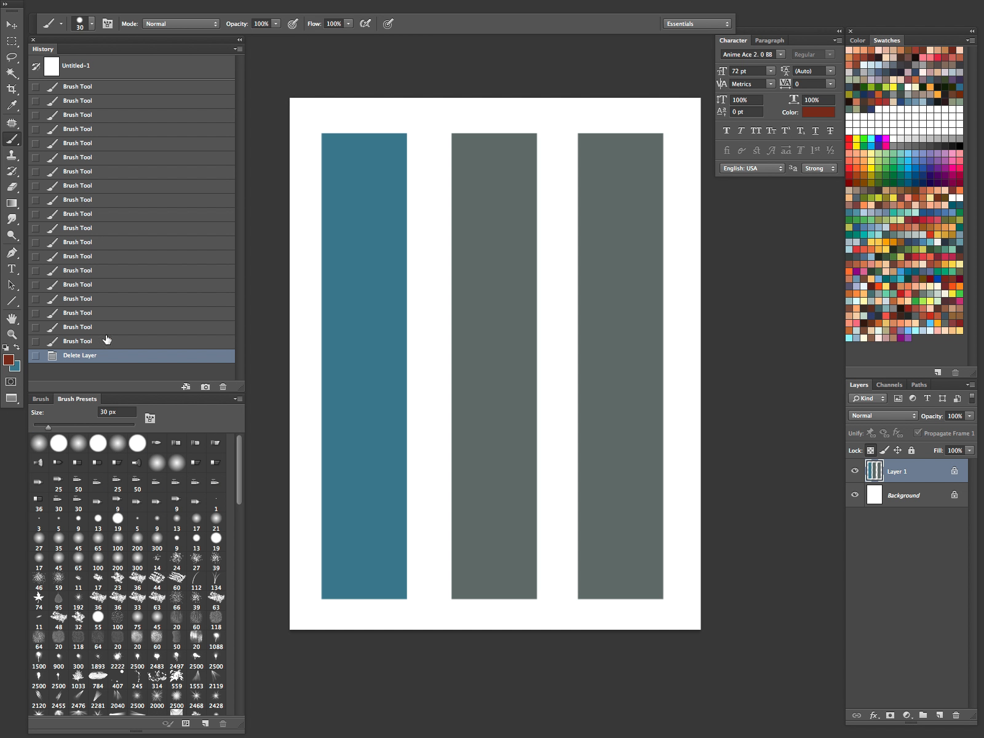
pyautogui.click(138, 556)
pyautogui.click(366, 23)
pyautogui.click(863, 211)
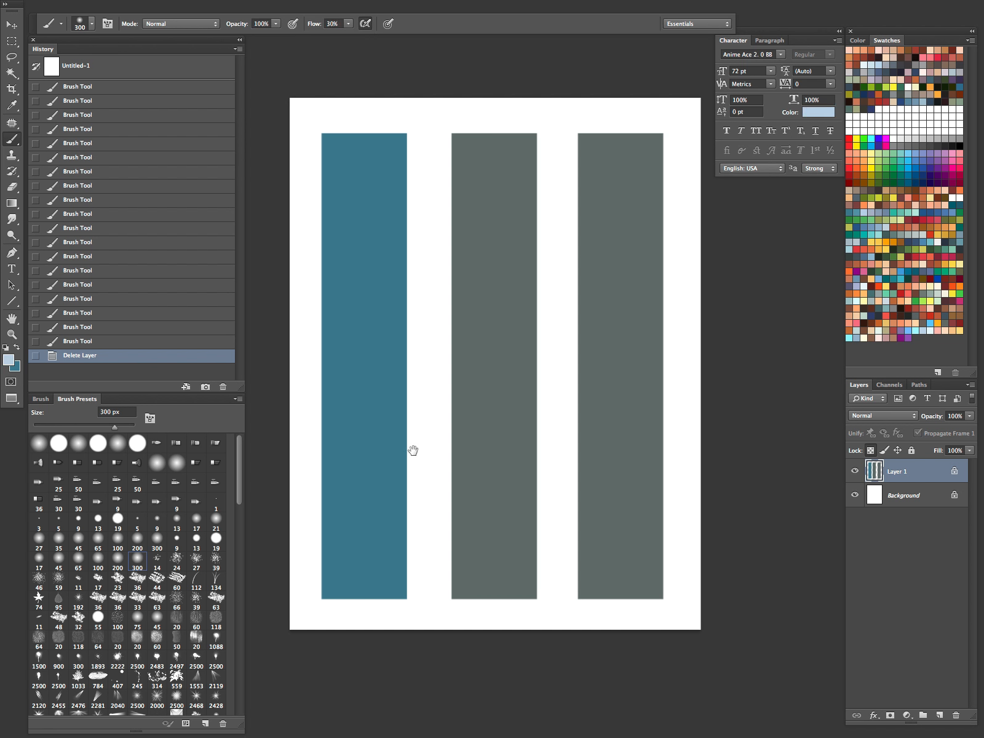
# Enlarge the soft brush to 1100 px
pyautogui.scroll(-5, 411, 450)
pyautogui.press(']')
pyautogui.press(']')
pyautogui.press(']')
pyautogui.press(']')
pyautogui.press(']')
pyautogui.press(']')
pyautogui.press(']')
pyautogui.press(']')
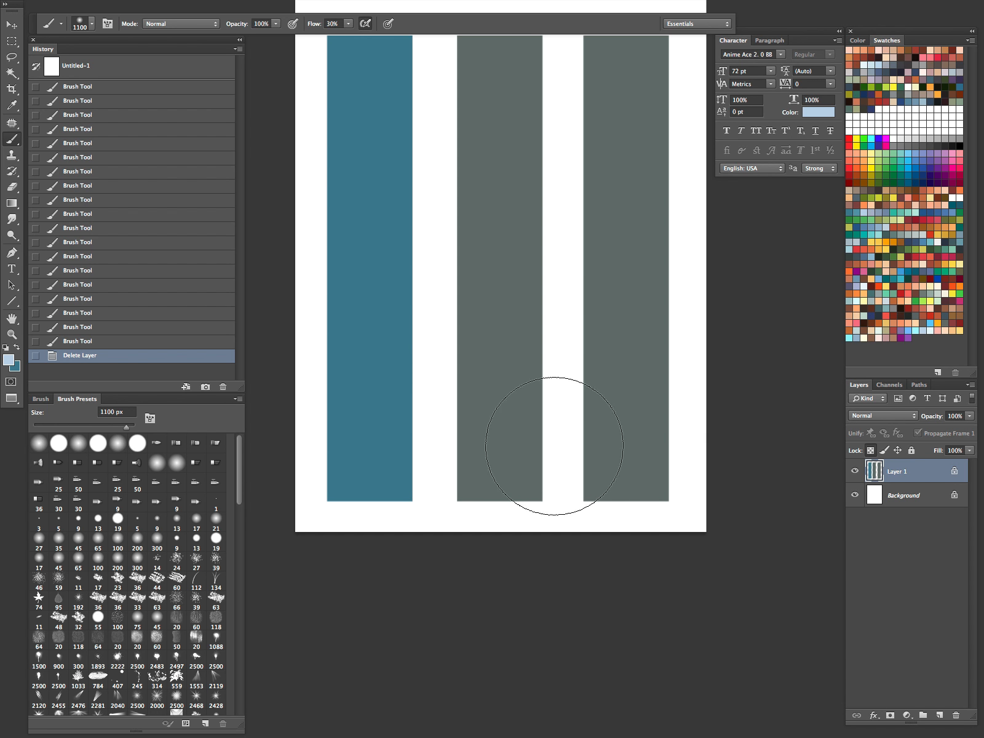
# Make a rectangular selection around the blue bar, hide the selection outline and return to the Brush tool
pyautogui.press('Tab')
pyautogui.moveTo(320, 30); pyautogui.dragTo(418, 513)
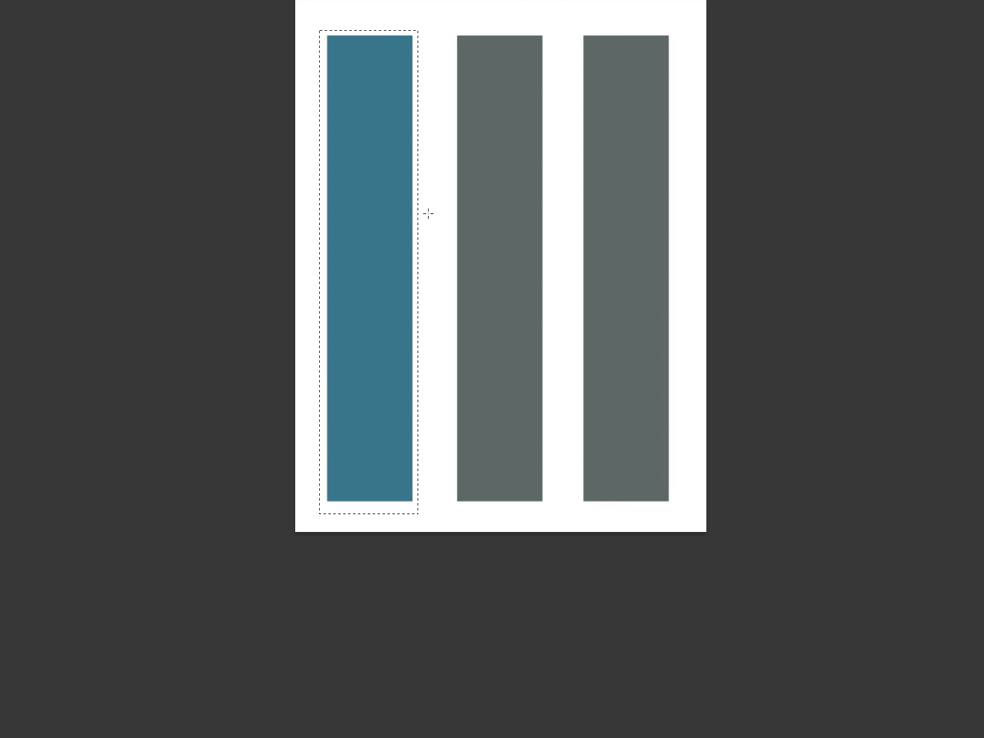
pyautogui.hotkey('ctrl', 'd')
pyautogui.press('b')
pyautogui.press('Tab')
# Paint soft light blue strokes upward over the lower part of the blue bar, and revert to the history state before painting
pyautogui.moveTo(364, 501)
pyautogui.mouseDown()
pyautogui.moveTo(406, 189)
pyautogui.moveTo(418, 215)
pyautogui.mouseUp()
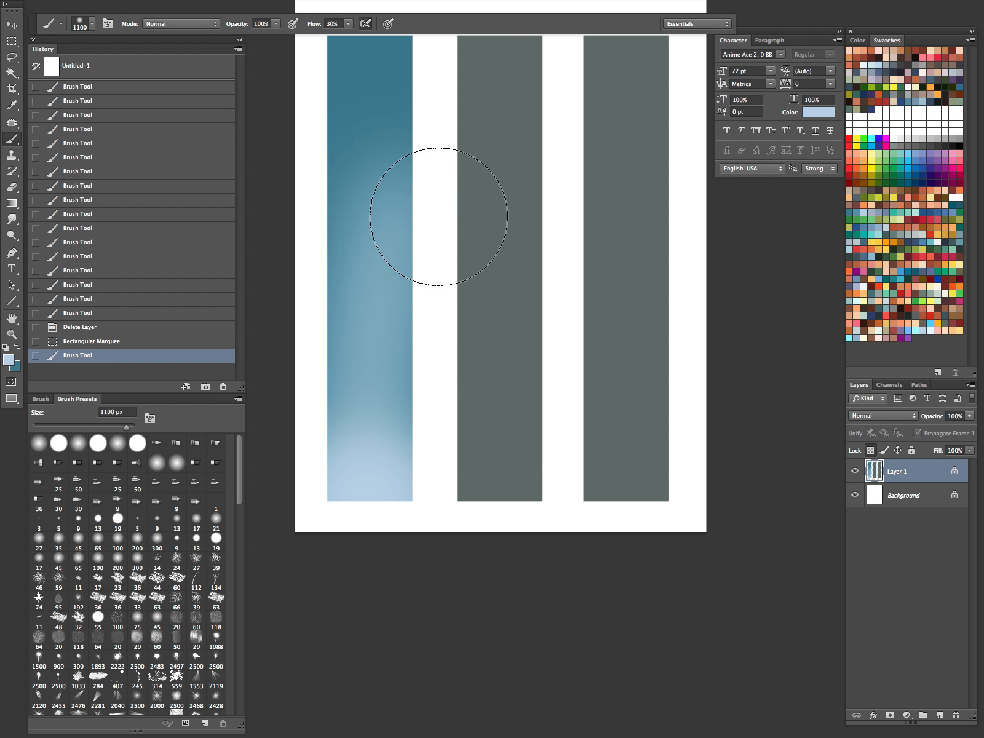
pyautogui.moveTo(365, 540); pyautogui.dragTo(388, 227)
pyautogui.moveTo(394, 549)
pyautogui.mouseDown()
pyautogui.moveTo(421, 344)
pyautogui.moveTo(424, 452)
pyautogui.mouseUp()
pyautogui.moveTo(318, 483); pyautogui.dragTo(328, 405)
pyautogui.moveTo(330, 319); pyautogui.dragTo(337, 289)
pyautogui.moveTo(501, 301); pyautogui.dragTo(522, 472)
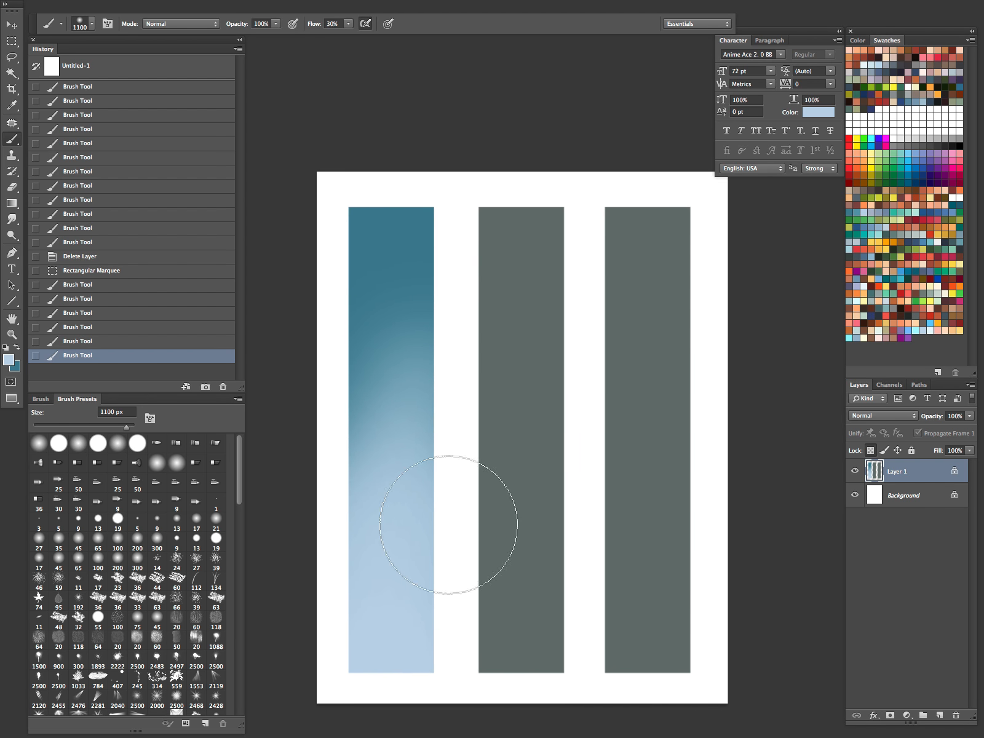
pyautogui.moveTo(477, 503); pyautogui.dragTo(474, 359)
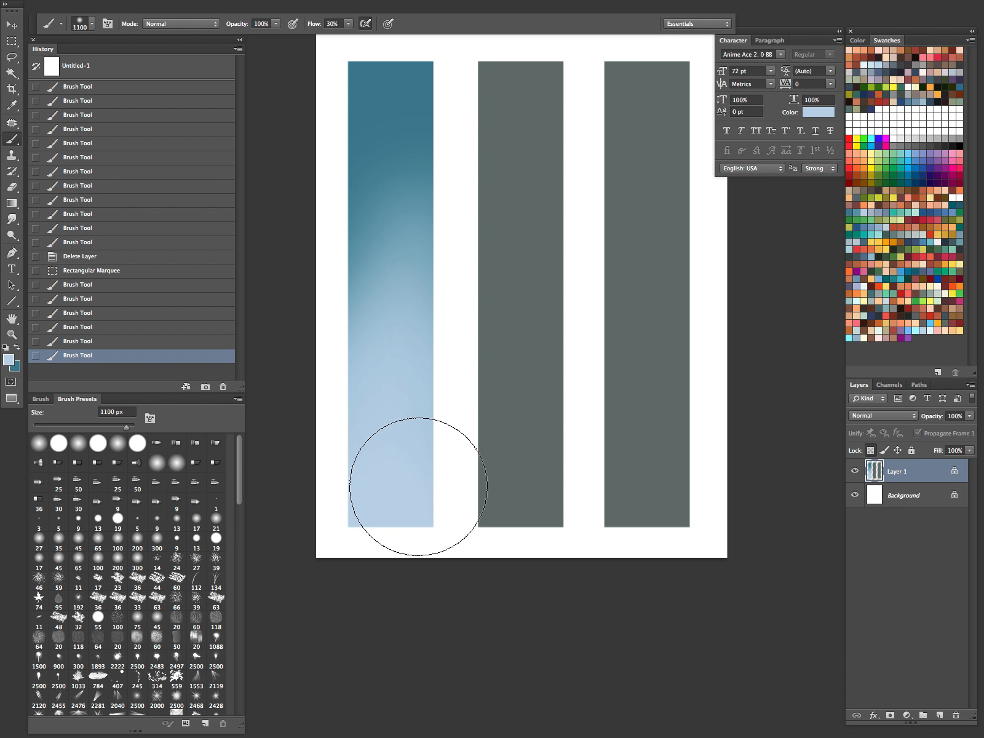
pyautogui.click(104, 271)
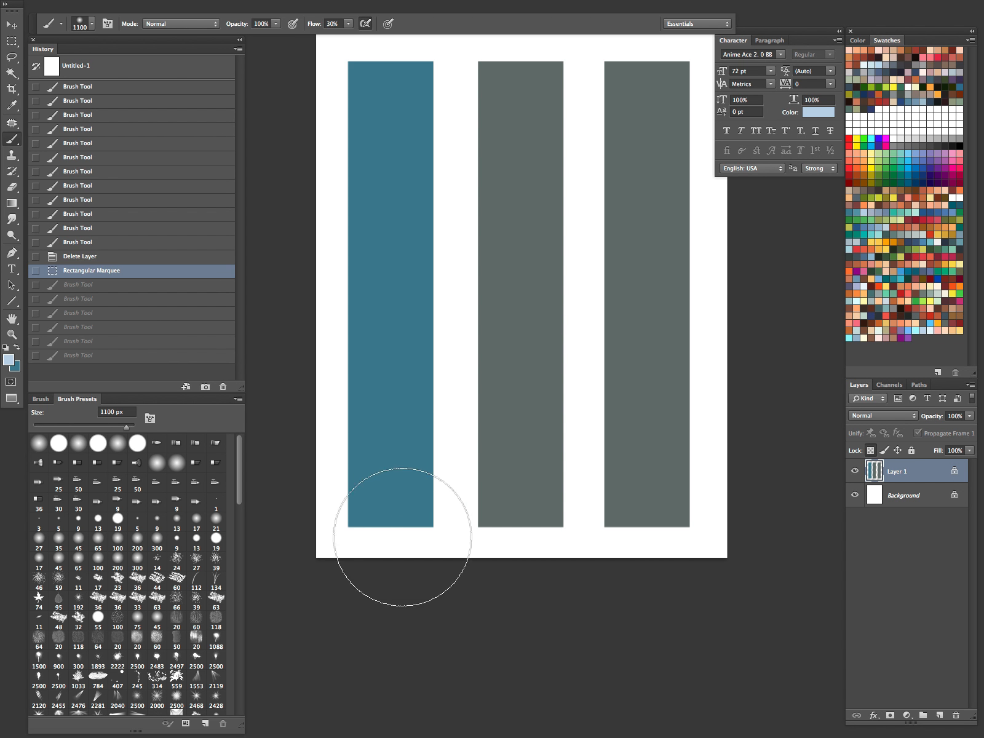
# Paint light blue strokes from below the blue bar up past its middle, enlarging the brush to 1500 px
pyautogui.moveTo(402, 544)
pyautogui.mouseDown()
pyautogui.moveTo(386, 533)
pyautogui.moveTo(393, 250)
pyautogui.mouseUp()
pyautogui.moveTo(386, 593); pyautogui.dragTo(397, 240)
pyautogui.press(']')
pyautogui.press(']')
pyautogui.press(']')
pyautogui.press(']')
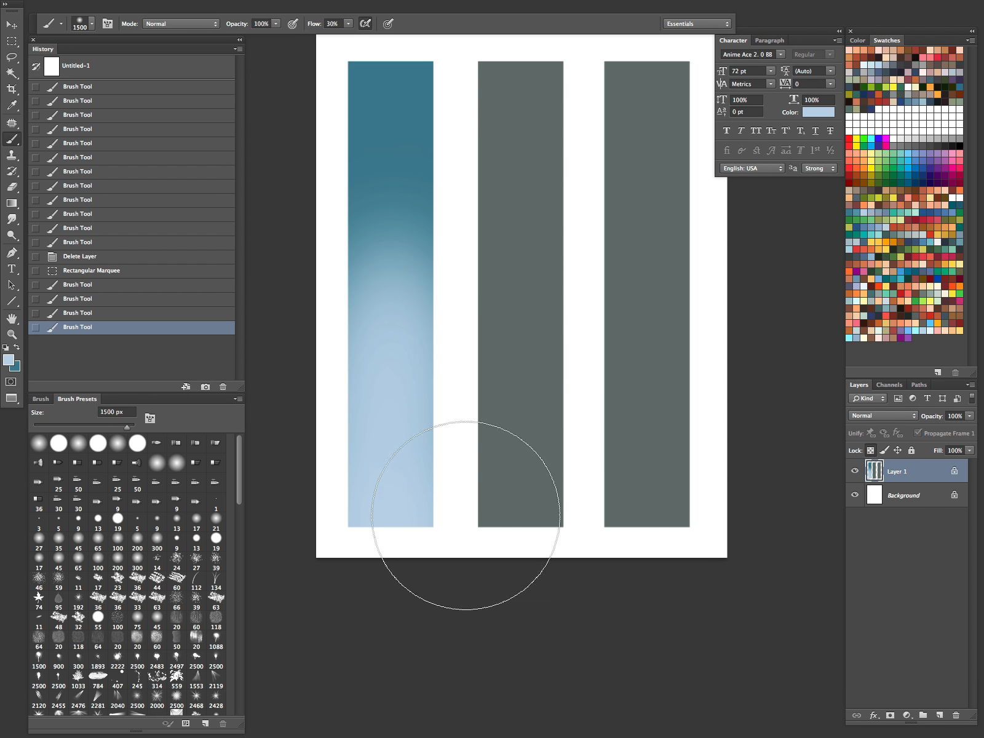
# Reduce the brush to 300 px and revert the blue bar to its unpainted history state
pyautogui.press('[')
pyautogui.press('[')
pyautogui.press('[')
pyautogui.press('[')
pyautogui.press('[')
pyautogui.press('[')
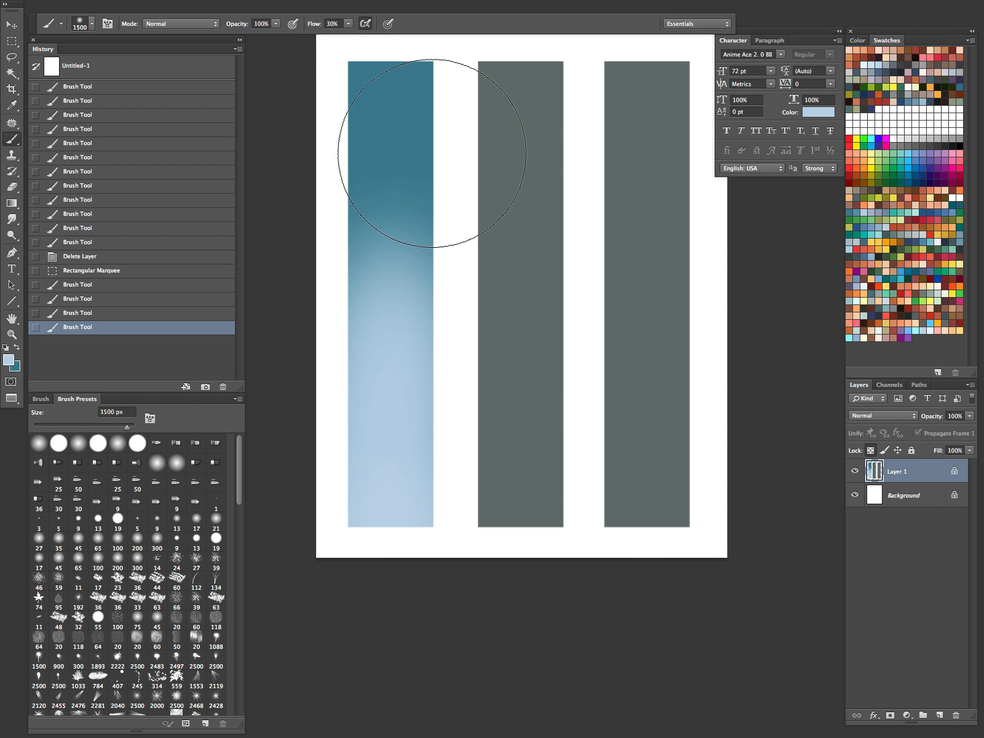
pyautogui.press('[')
pyautogui.press('[')
pyautogui.press('[')
pyautogui.press('[')
pyautogui.press('[')
pyautogui.press('[')
pyautogui.press('[')
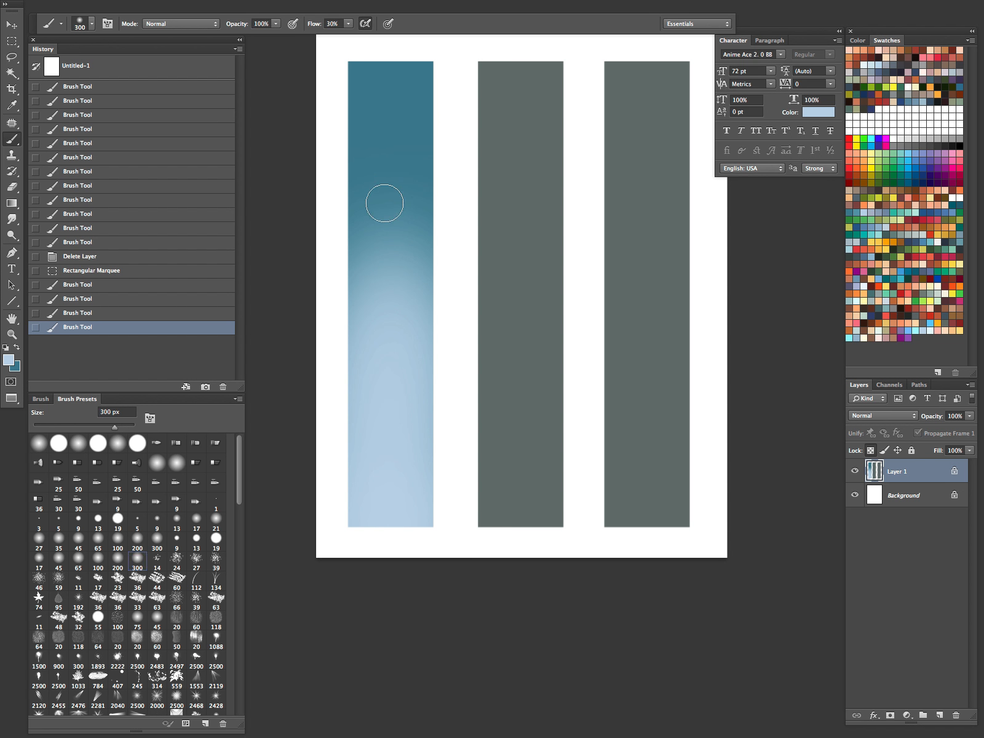
pyautogui.click(108, 271)
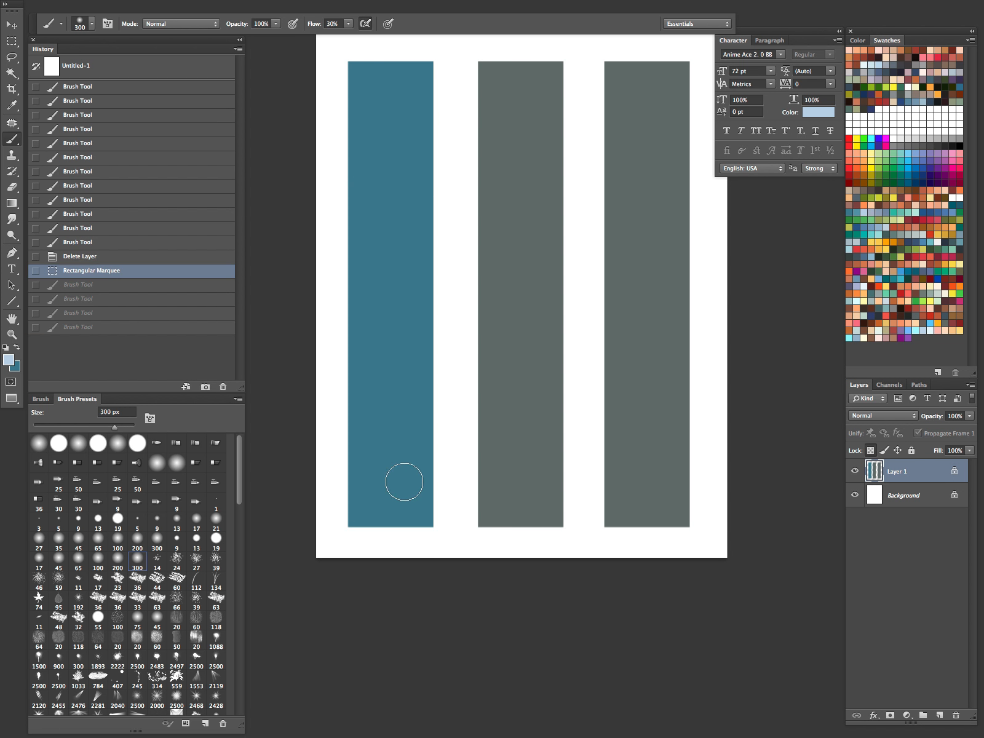
# Paint narrow soft light blue strokes up the centre of the blue bar with the 300 px brush
pyautogui.moveTo(394, 489); pyautogui.dragTo(395, 236)
pyautogui.hotkey('ctrl', 'z')
pyautogui.moveTo(395, 480); pyautogui.dragTo(395, 263)
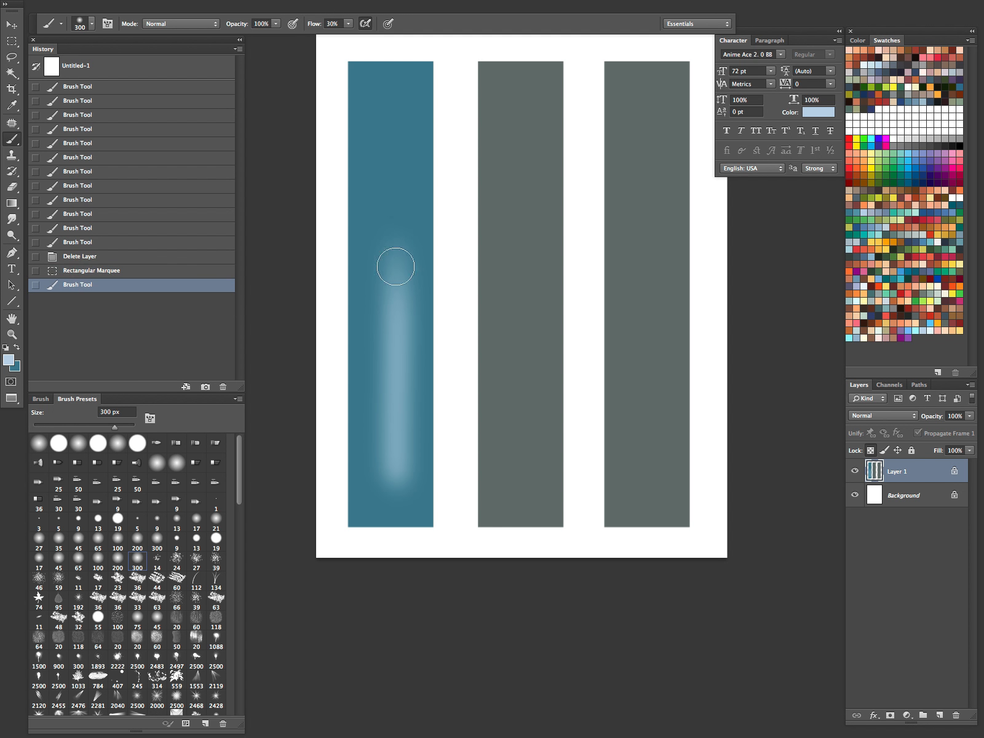
pyautogui.moveTo(394, 406); pyautogui.dragTo(395, 424)
# Enlarge the brush to 900 px and undo the narrow strokes on the blue bar
pyautogui.press(']')
pyautogui.press(']')
pyautogui.press(']')
pyautogui.press(']')
pyautogui.press(']')
pyautogui.press(']')
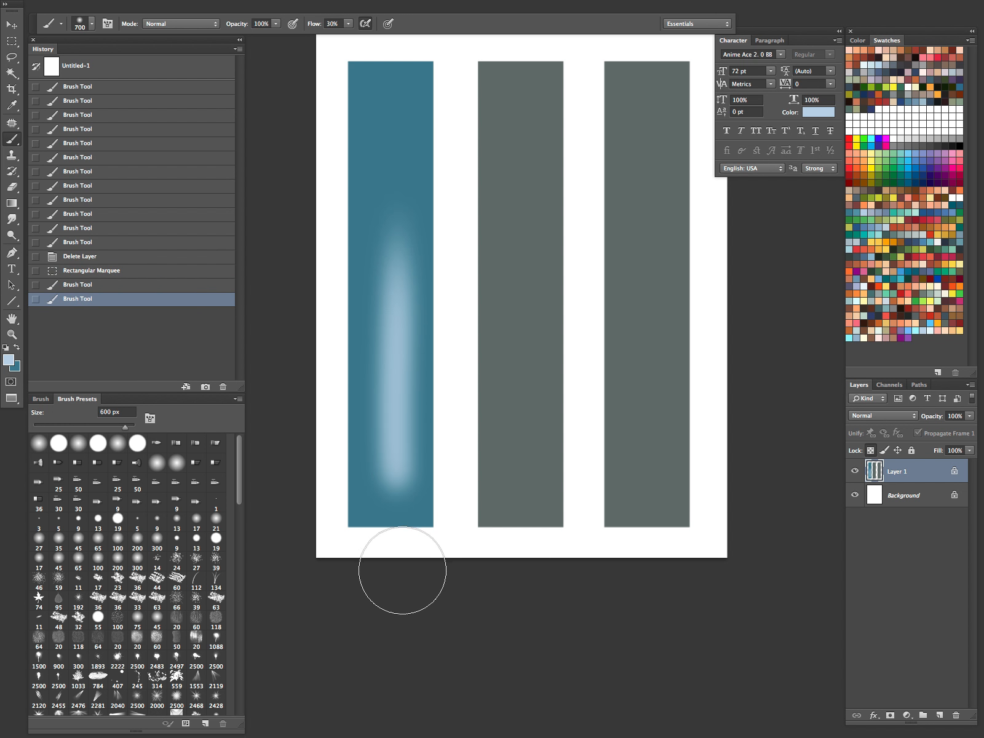
pyautogui.hotkey('ctrl', 'alt', 'z')
pyautogui.hotkey('ctrl', 'alt', 'z')
pyautogui.hotkey('ctrl', 'alt', 'z')
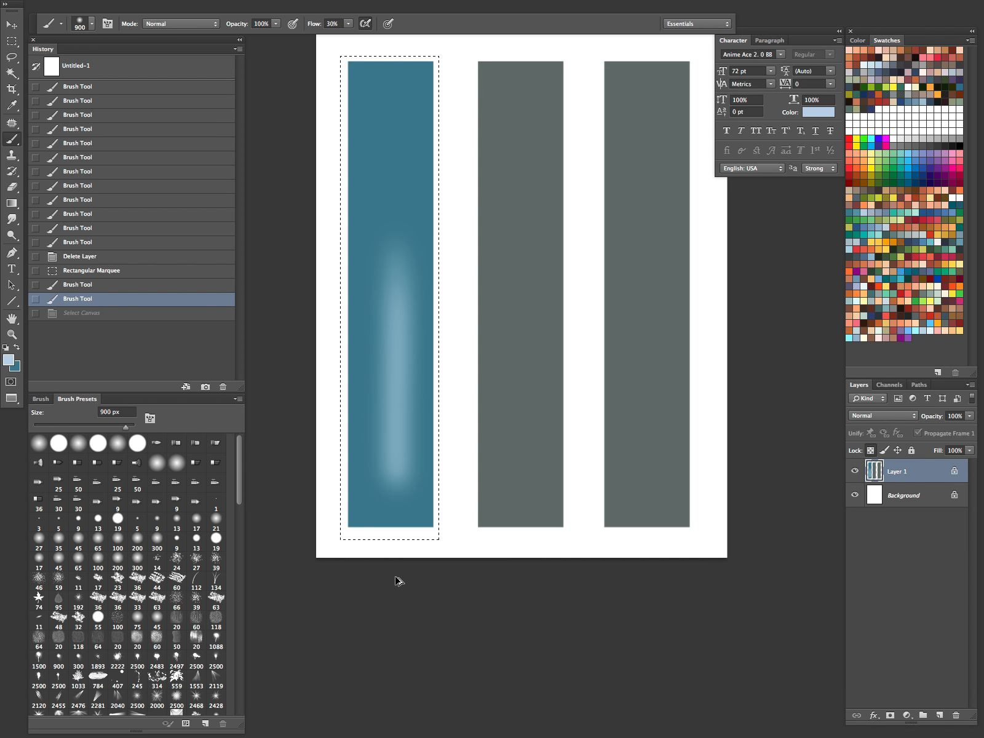
# Build a light blue gradient on the blue bar with overlapping 900 px strokes sweeping upward from below its base
pyautogui.moveTo(396, 650); pyautogui.dragTo(408, 221)
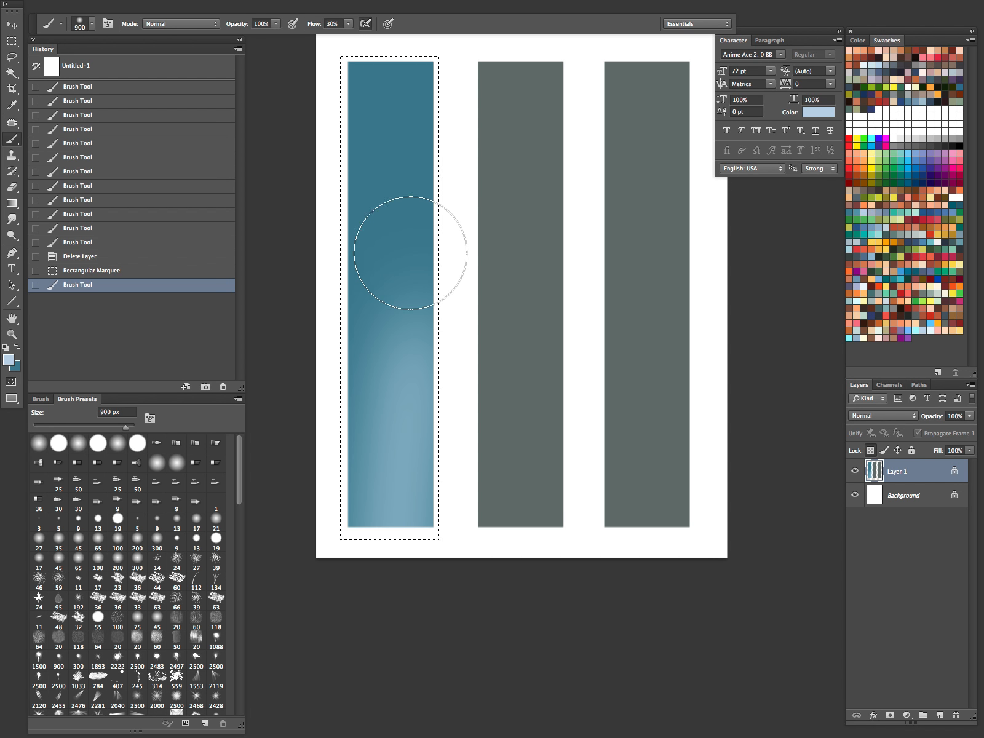
pyautogui.moveTo(402, 641); pyautogui.dragTo(394, 274)
pyautogui.moveTo(397, 694); pyautogui.dragTo(400, 264)
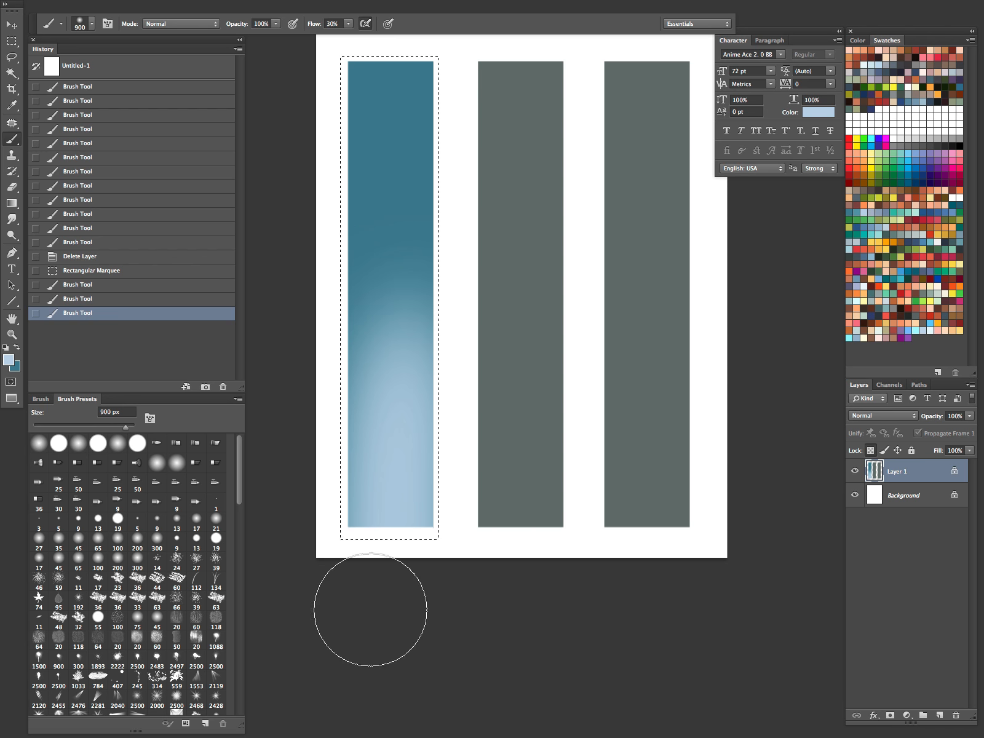
pyautogui.moveTo(369, 611); pyautogui.dragTo(393, 271)
pyautogui.moveTo(384, 560); pyautogui.dragTo(406, 276)
pyautogui.moveTo(444, 669); pyautogui.dragTo(393, 277)
pyautogui.moveTo(354, 688); pyautogui.dragTo(387, 283)
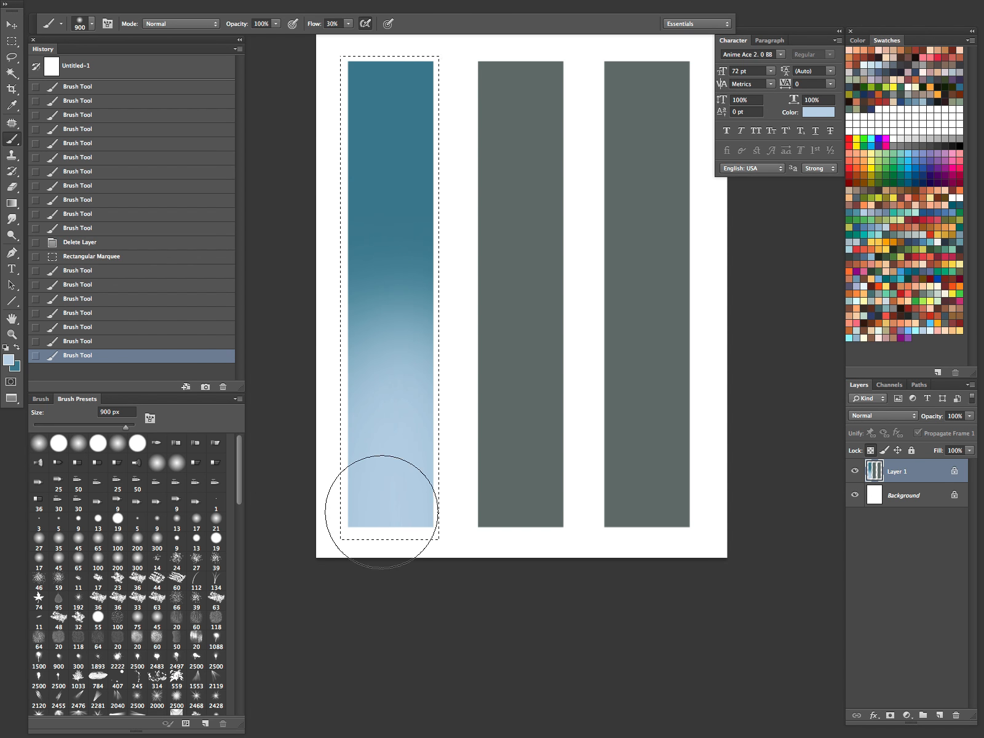
pyautogui.hotkey('ctrl', 'a')
pyautogui.press('Delete')
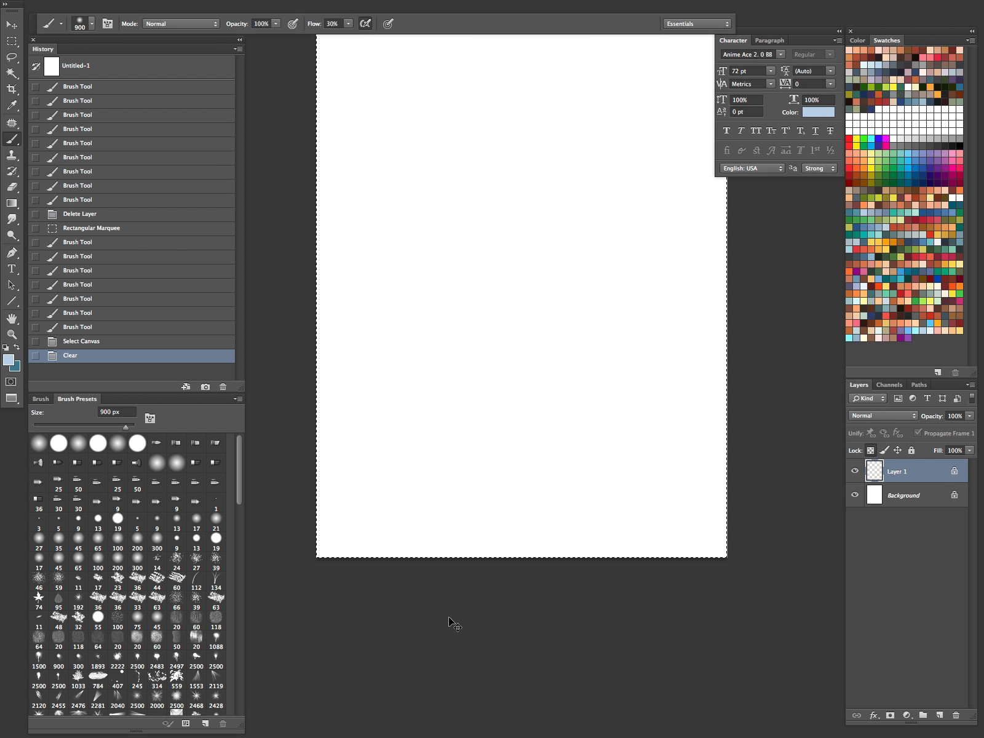
pyautogui.hotkey('ctrl', 'd')
pyautogui.hotkey('ctrl', 'alt', 'z')
pyautogui.hotkey('ctrl', 'alt', 'z')
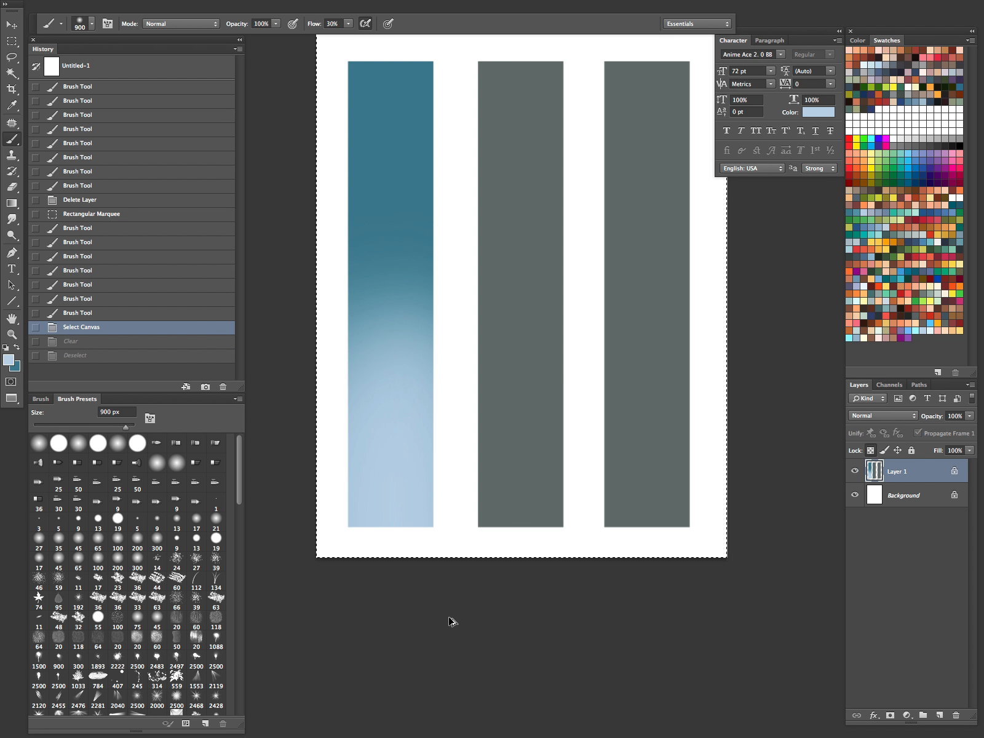
# Revert to the history state with the unpainted blue bar selected, and set the brush size to 1000 px
pyautogui.click(94, 215)
pyautogui.hotkey('ctrl', 'd')
pyautogui.press(']')
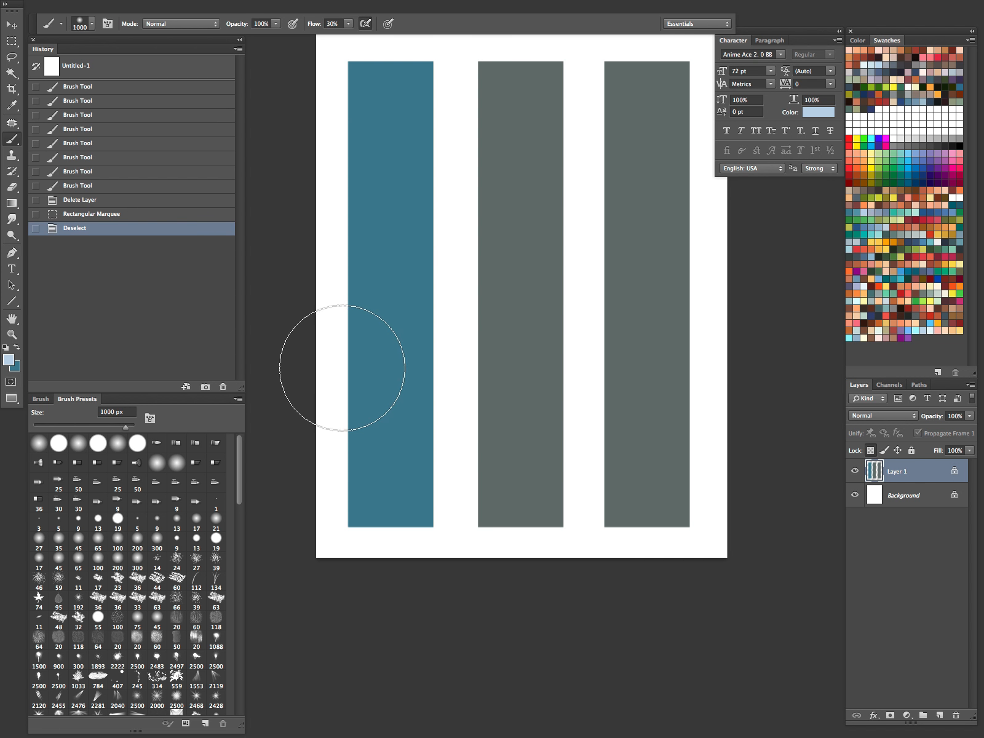
pyautogui.click(122, 215)
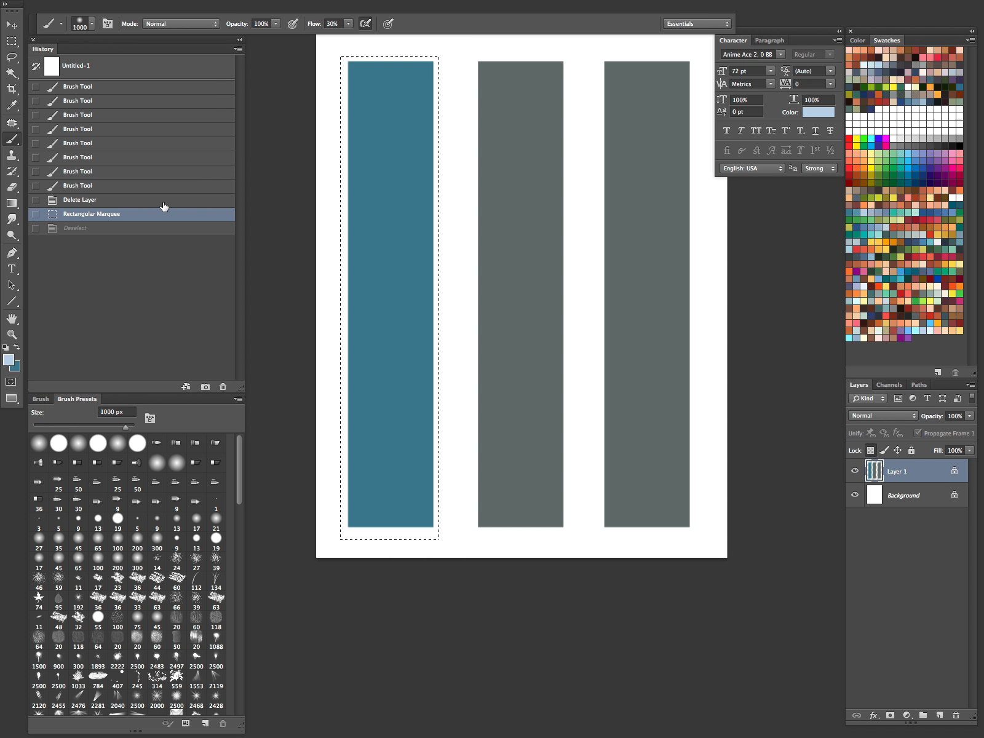
pyautogui.moveTo(530, 228); pyautogui.dragTo(496, 314)
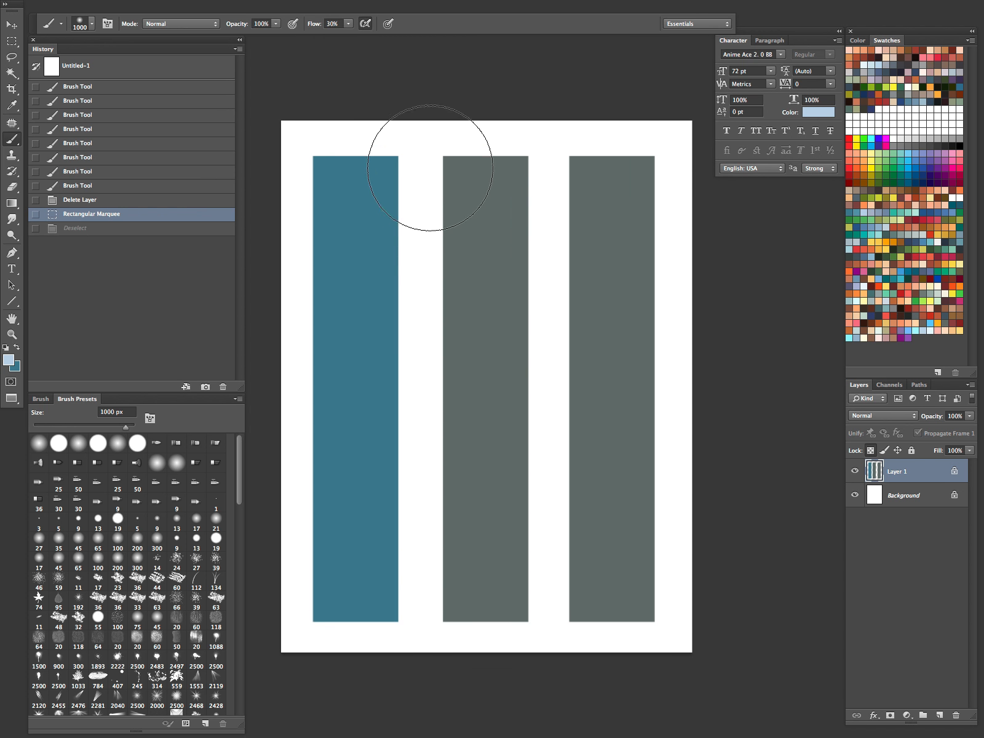
# Paint soft light blue strokes along the upper part of the blue bar's inner edge with the 1000 px brush
pyautogui.moveTo(459, 176)
pyautogui.mouseDown()
pyautogui.moveTo(417, 264)
pyautogui.moveTo(431, 237)
pyautogui.mouseUp()
pyautogui.moveTo(430, 237)
pyautogui.mouseDown()
pyautogui.moveTo(446, 151)
pyautogui.moveTo(476, 296)
pyautogui.moveTo(482, 249)
pyautogui.mouseUp()
pyautogui.moveTo(481, 249); pyautogui.dragTo(487, 197)
pyautogui.moveTo(474, 277); pyautogui.dragTo(462, 248)
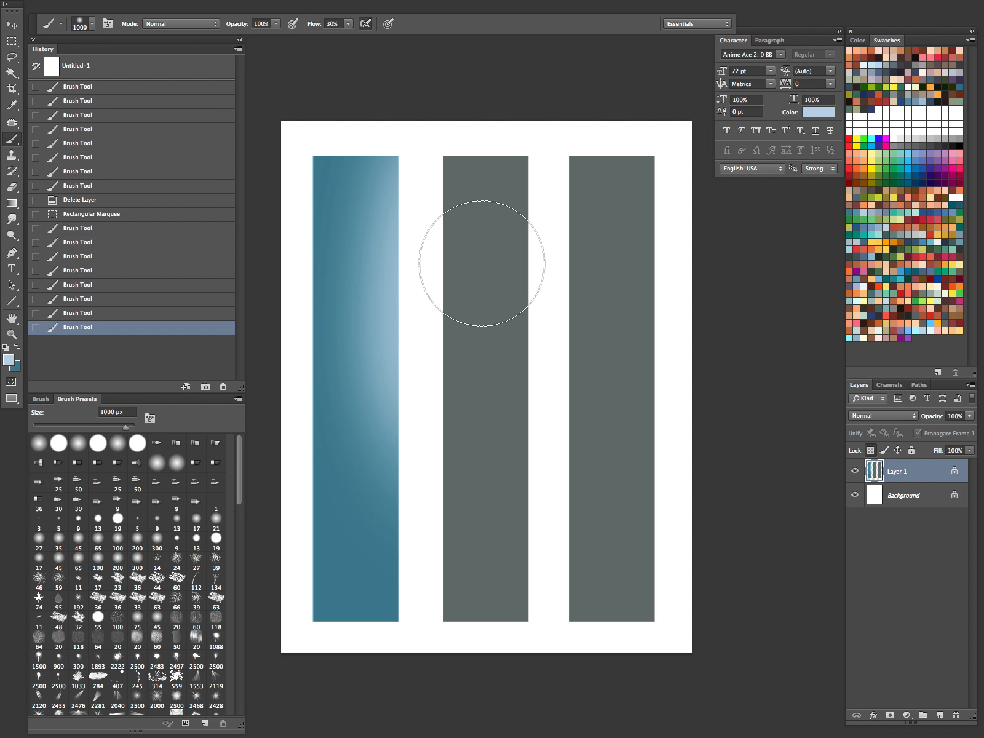
# Create a new layer and draw a circle filled with purple between the blue and middle grey bars, then deselect it
pyautogui.hotkey('ctrl', 'shift', 'n')
pyautogui.press('Return')
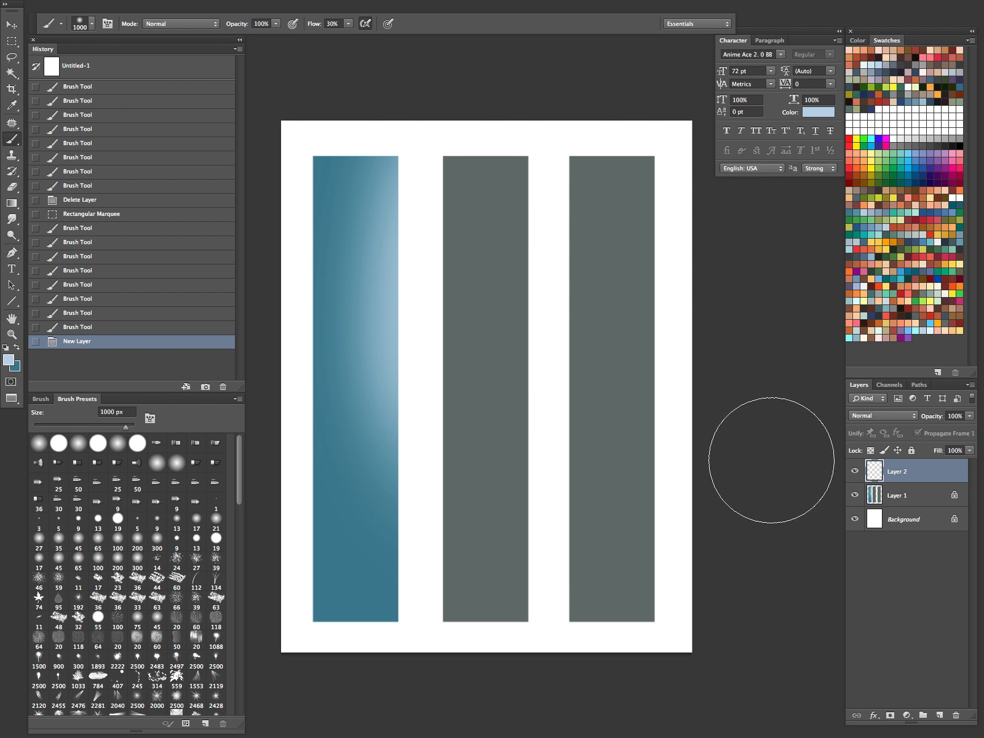
pyautogui.press('m')
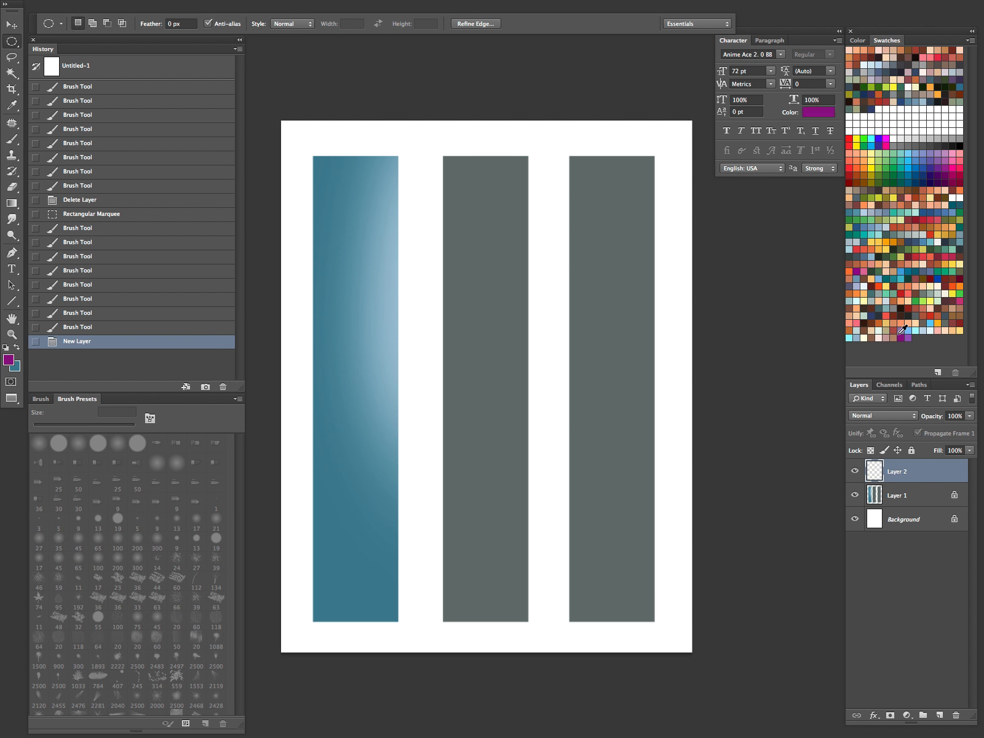
pyautogui.moveTo(450, 377); pyautogui.dragTo(551, 264)
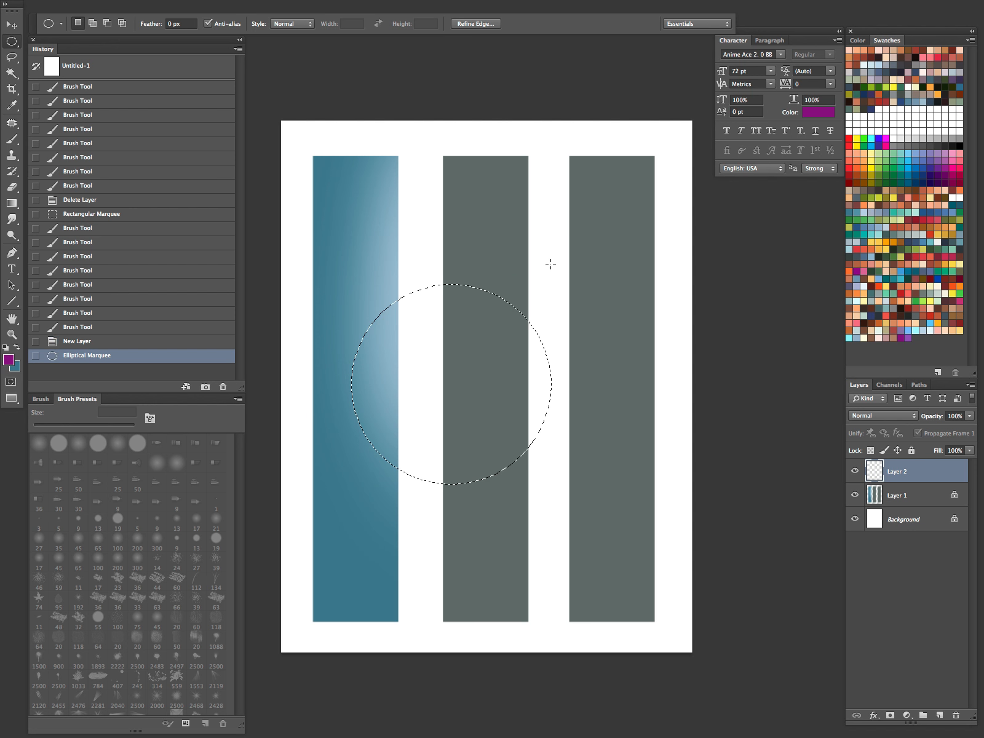
pyautogui.hotkey('alt', 'BackSpace')
pyautogui.hotkey('ctrl', 'd')
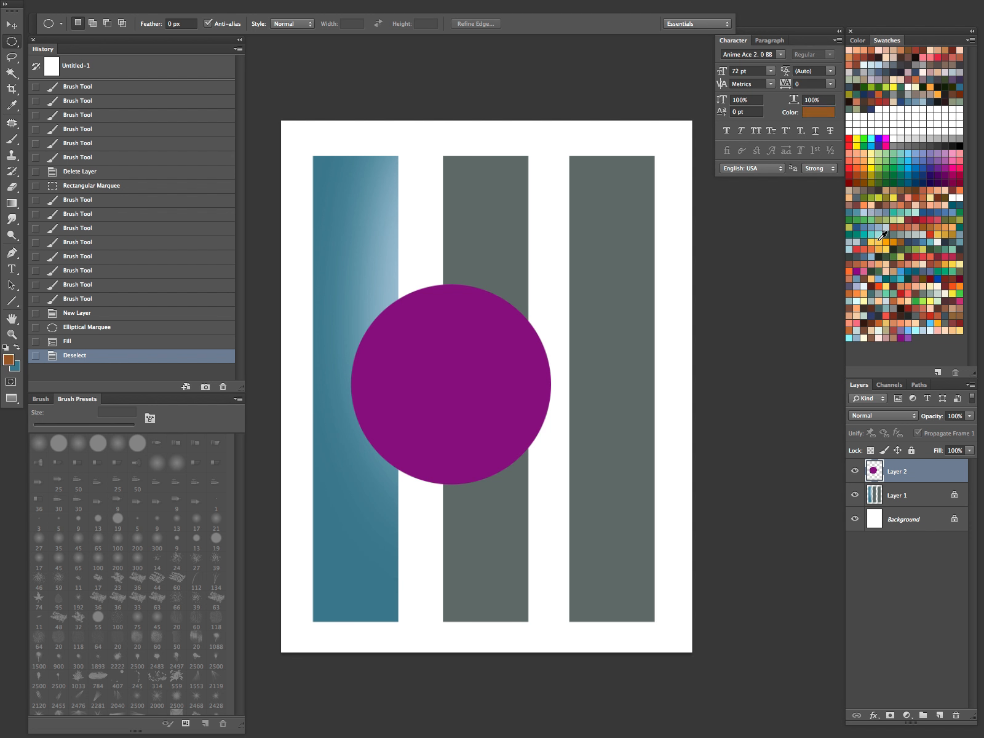
# Dab yellow at the purple circle's centre with 15 px and 30 px brushes, and stroke yellow along its upper-left edge
pyautogui.press('b')
pyautogui.press('[')
pyautogui.press('[')
pyautogui.press('[')
pyautogui.press('[')
pyautogui.press('[')
pyautogui.press('[')
pyautogui.press('[')
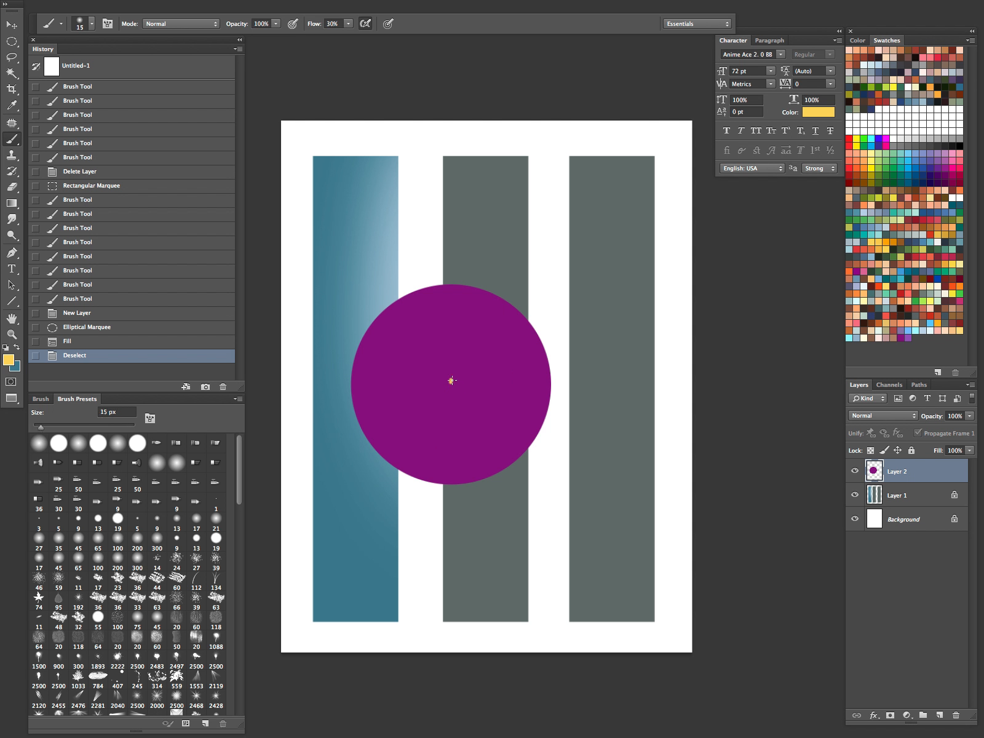
pyautogui.click(451, 381)
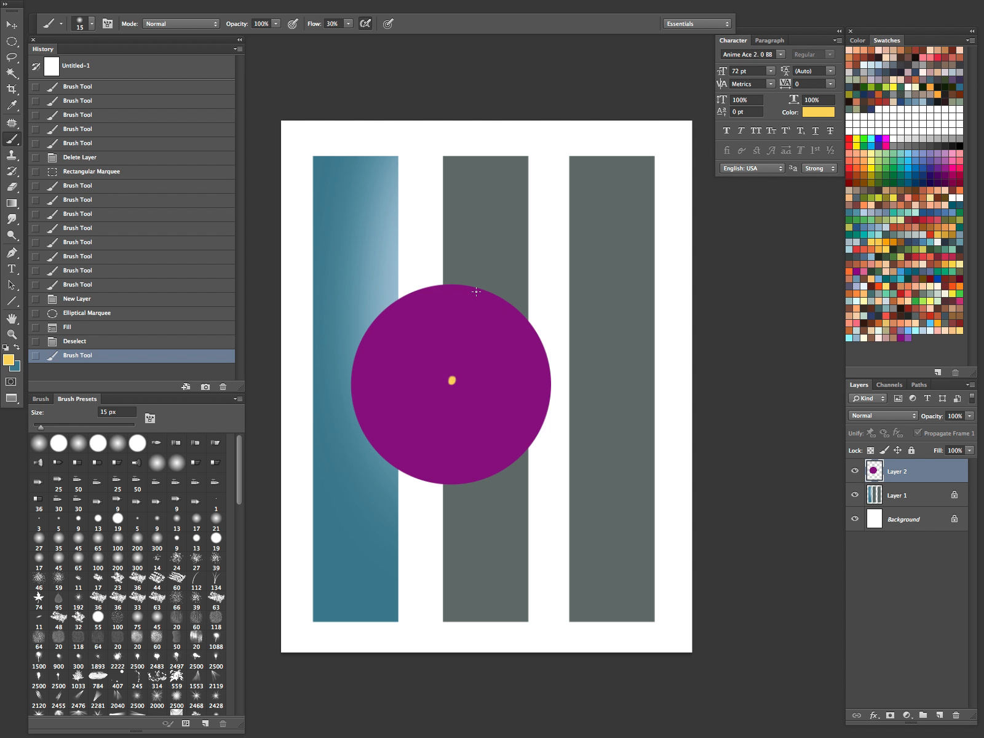
pyautogui.click(450, 377)
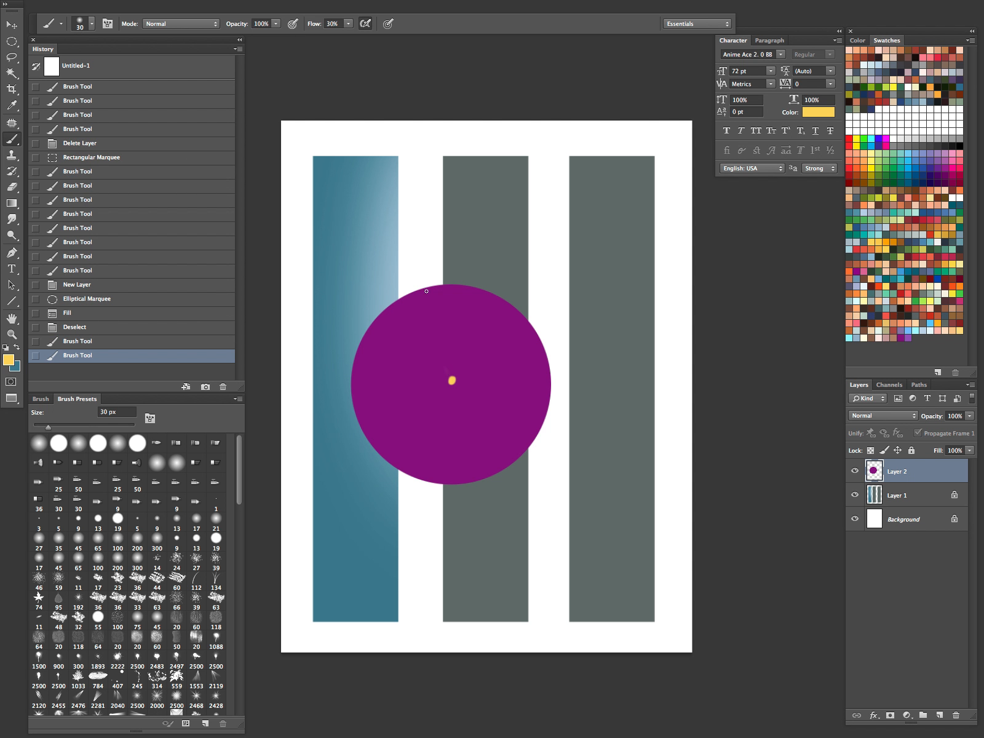
pyautogui.click(451, 380)
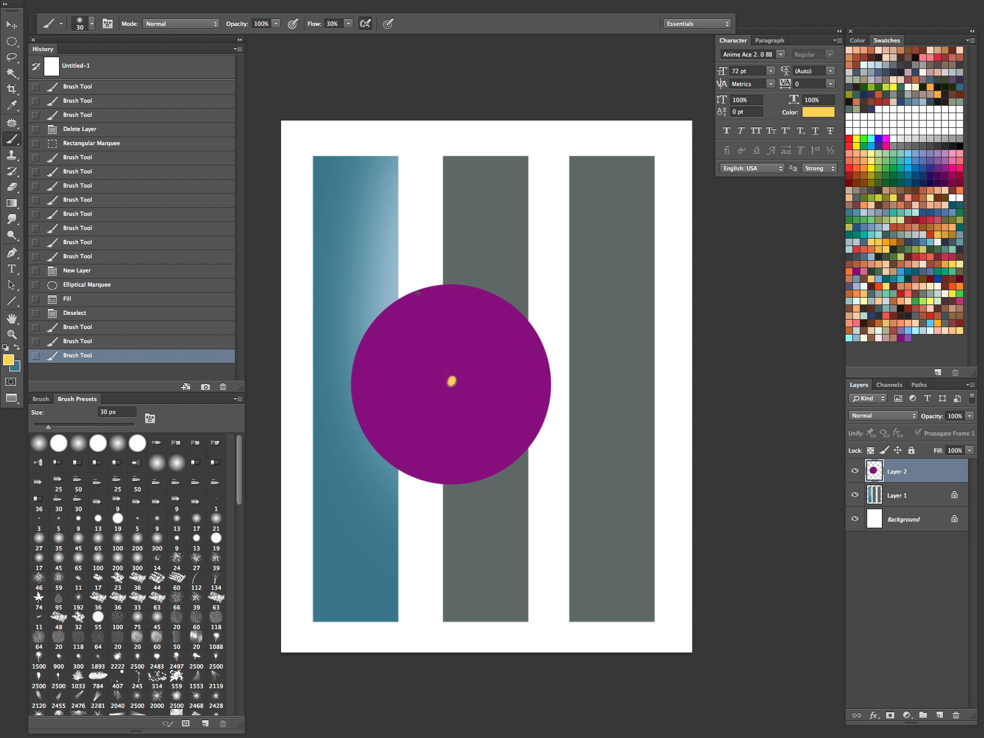
pyautogui.moveTo(416, 289); pyautogui.dragTo(429, 286)
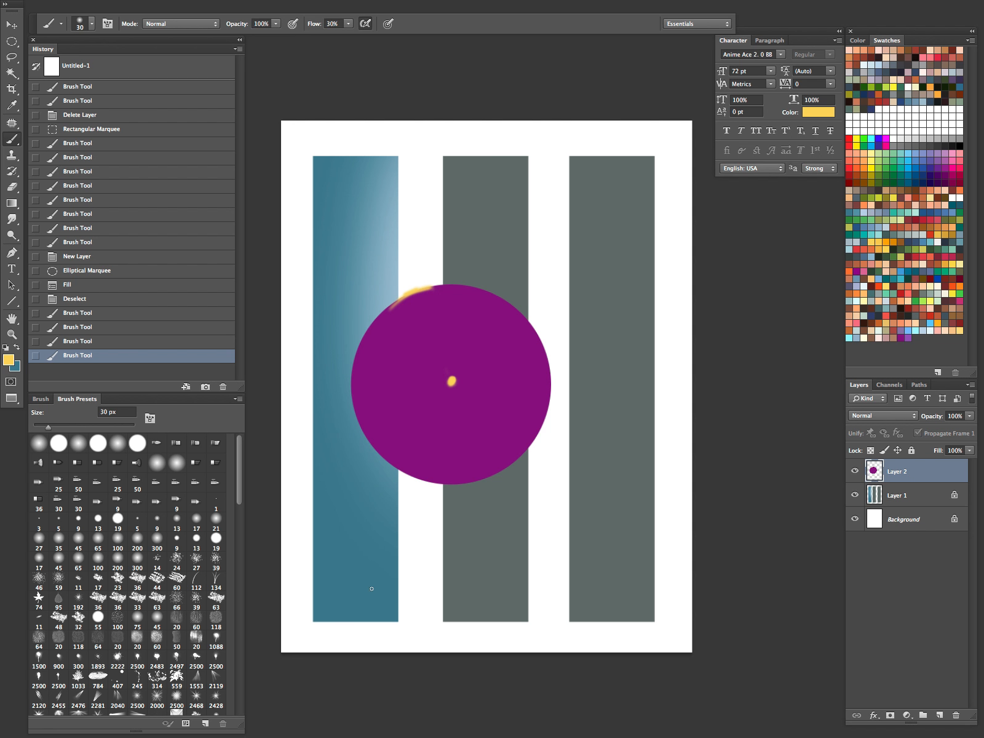
# Delete the circle layer and revert the history to the Rectangular Marquee state with the blue bar unpainted and selected
pyautogui.moveTo(897, 472); pyautogui.dragTo(955, 715)
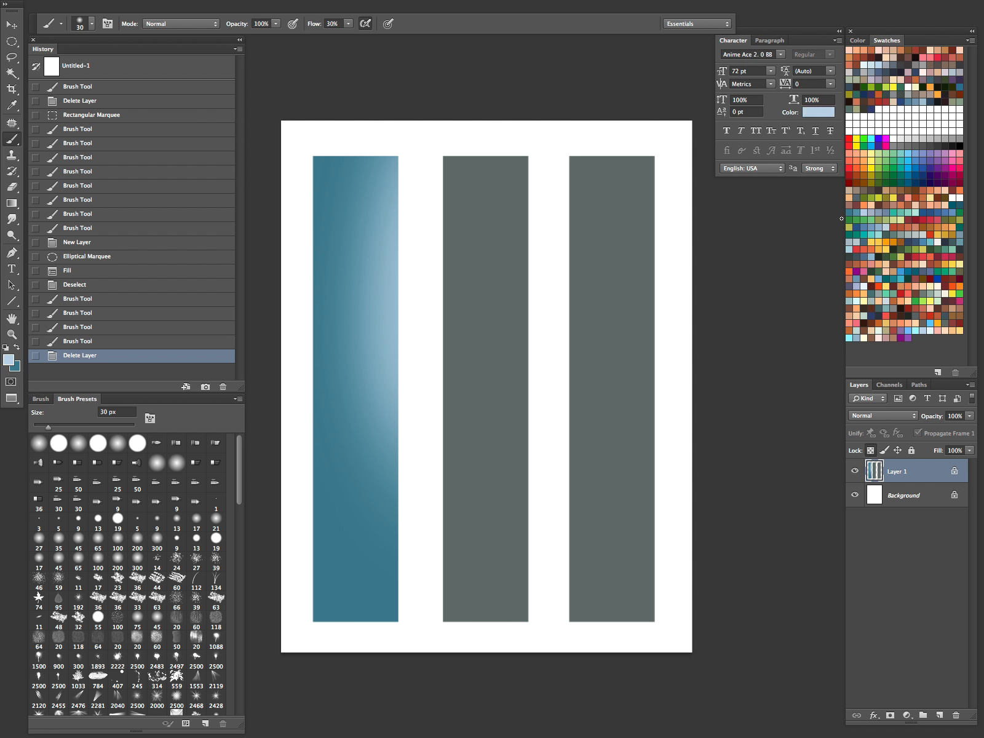
pyautogui.click(93, 286)
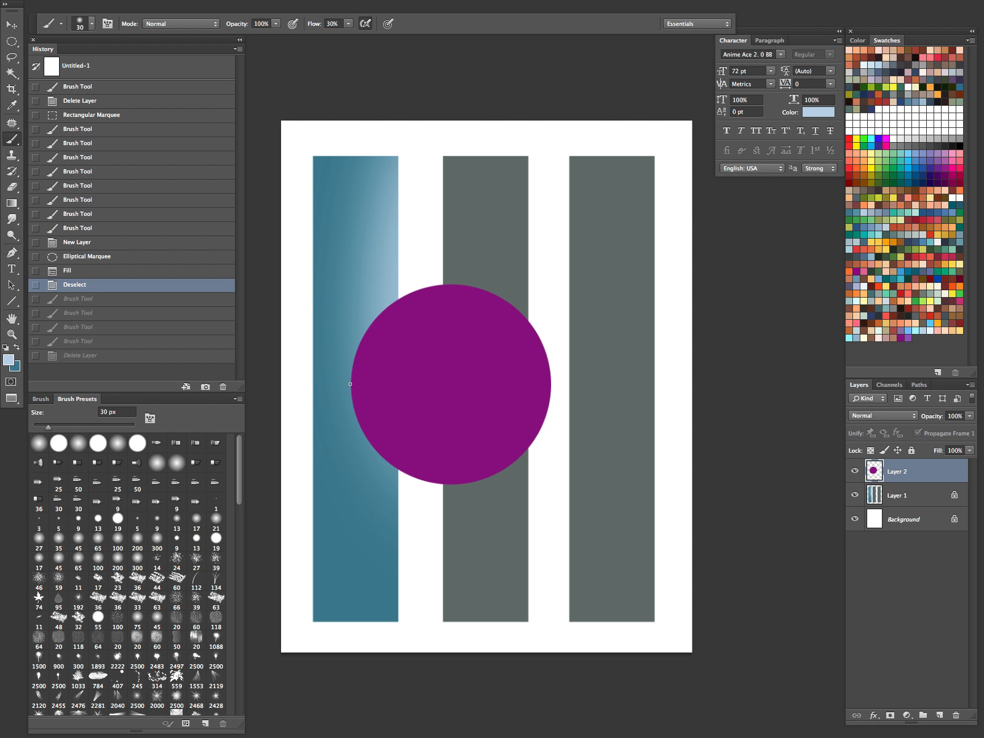
pyautogui.click(103, 243)
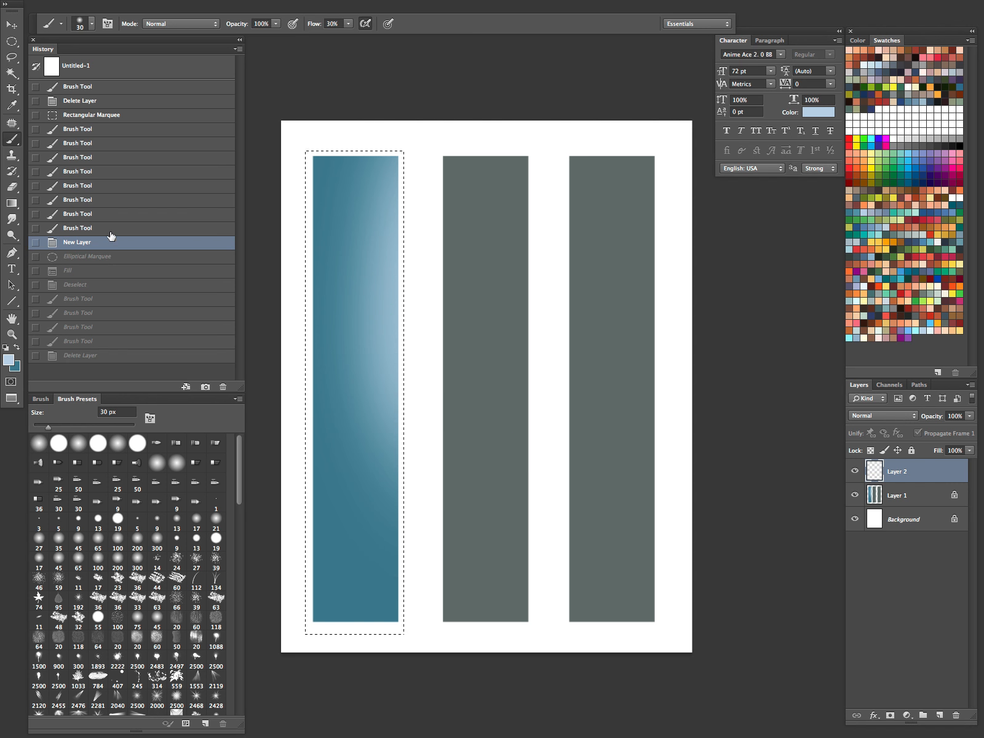
pyautogui.click(115, 116)
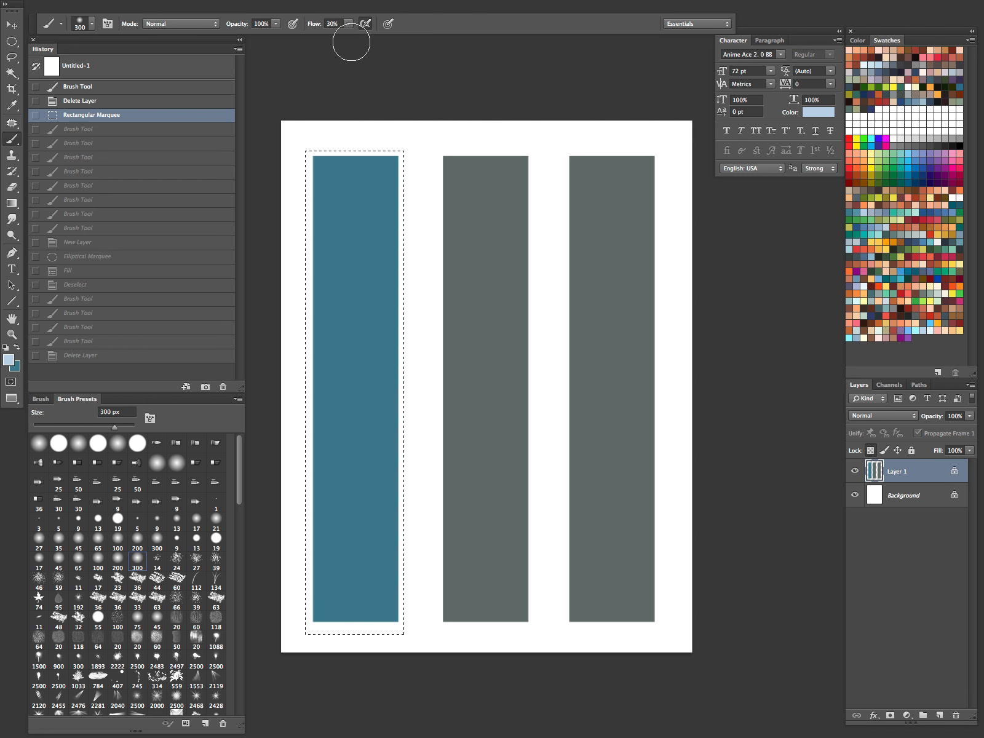
# Build a lengthwise light blue gradient along the blue bar's right edge with overlapping vertical strokes, enlarging the brush to 900 px and 1100 px
pyautogui.press(']')
pyautogui.press(']')
pyautogui.press(']')
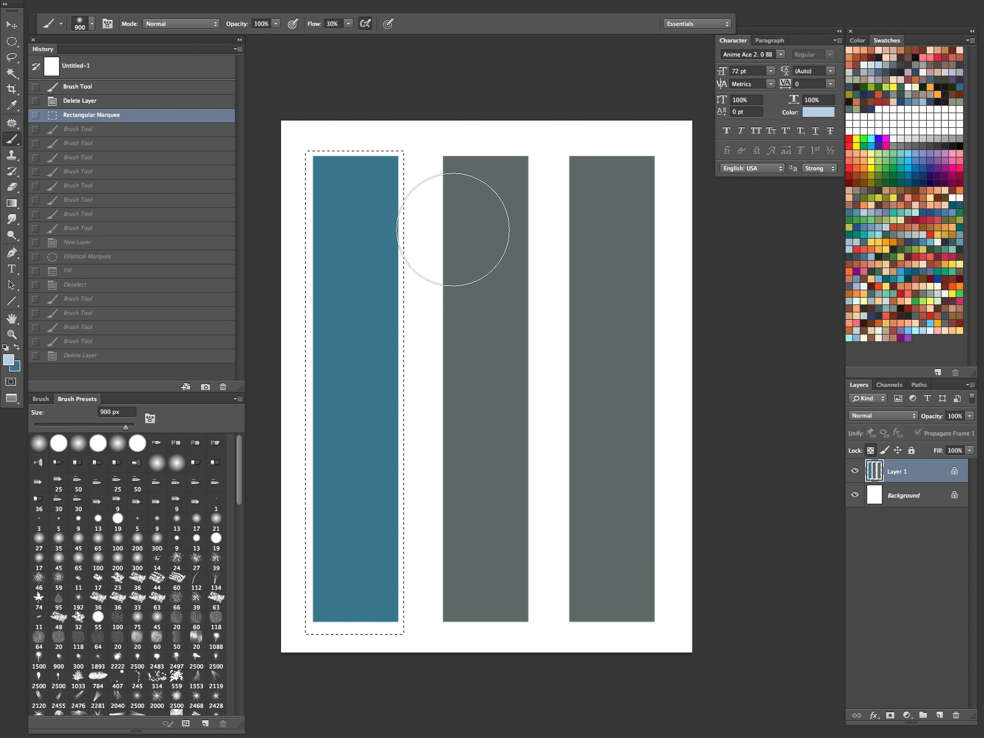
pyautogui.moveTo(461, 189); pyautogui.dragTo(452, 412)
pyautogui.moveTo(452, 248)
pyautogui.mouseDown()
pyautogui.moveTo(437, 238)
pyautogui.moveTo(448, 193)
pyautogui.moveTo(444, 479)
pyautogui.mouseUp()
pyautogui.moveTo(443, 480); pyautogui.dragTo(444, 593)
pyautogui.moveTo(447, 203); pyautogui.dragTo(444, 529)
pyautogui.moveTo(439, 109); pyautogui.dragTo(451, 553)
pyautogui.moveTo(469, 213); pyautogui.dragTo(468, 268)
pyautogui.moveTo(457, 180)
pyautogui.mouseDown()
pyautogui.moveTo(457, 172)
pyautogui.moveTo(453, 356)
pyautogui.mouseUp()
pyautogui.moveTo(453, 357); pyautogui.dragTo(445, 669)
pyautogui.moveTo(441, 160); pyautogui.dragTo(439, 641)
pyautogui.moveTo(436, 148); pyautogui.dragTo(435, 640)
pyautogui.moveTo(437, 164); pyautogui.dragTo(435, 631)
pyautogui.moveTo(435, 129); pyautogui.dragTo(440, 683)
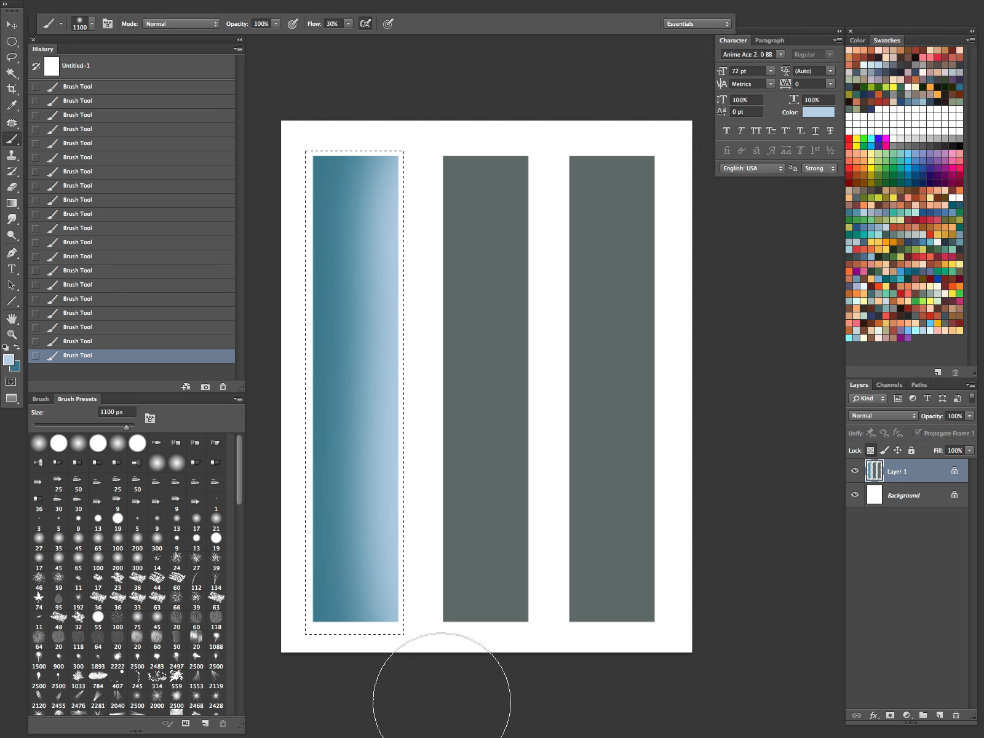
pyautogui.moveTo(424, 129); pyautogui.dragTo(418, 633)
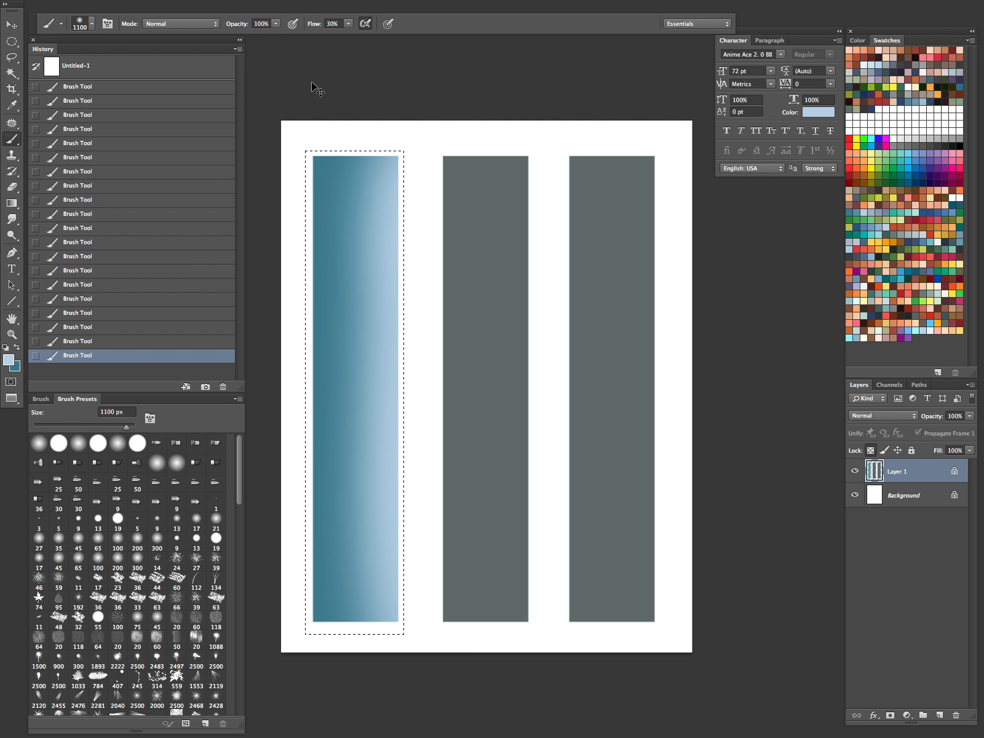
# Refill the bar with solid blue and paint light blue strokes along its right edge at 100% flow
pyautogui.press('super+BackSpace')
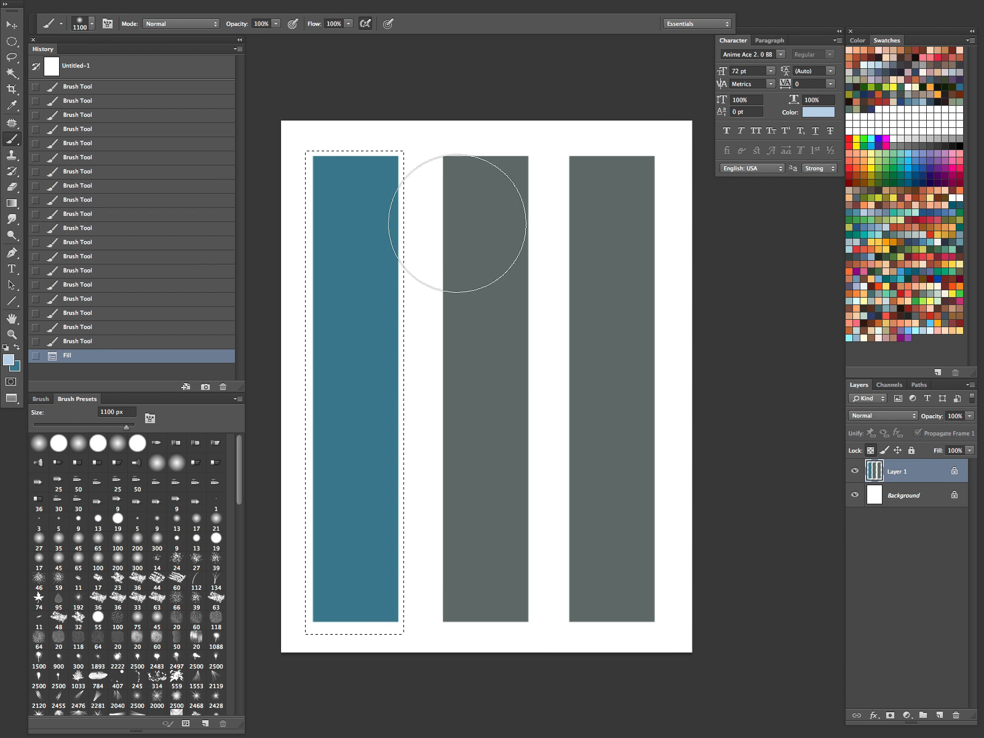
pyautogui.moveTo(438, 254); pyautogui.dragTo(468, 544)
pyautogui.moveTo(476, 180); pyautogui.dragTo(466, 578)
pyautogui.moveTo(469, 139)
pyautogui.mouseDown()
pyautogui.moveTo(441, 484)
pyautogui.moveTo(443, 690)
pyautogui.mouseUp()
pyautogui.moveTo(479, 215); pyautogui.dragTo(433, 694)
pyautogui.moveTo(447, 161); pyautogui.dragTo(478, 349)
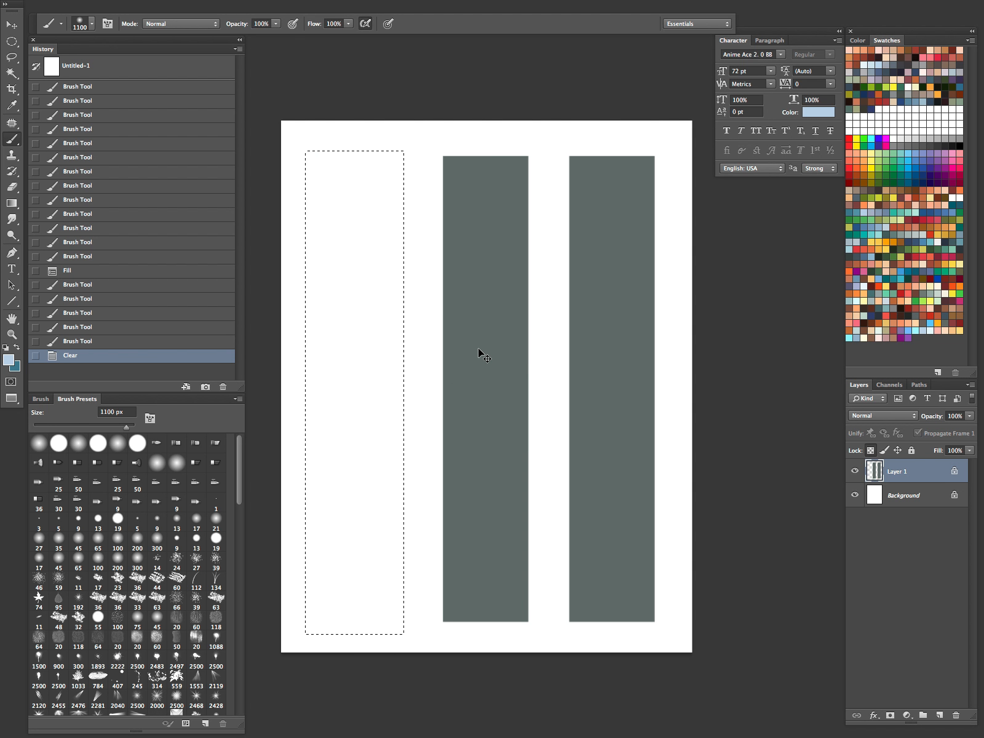
# Undo the clearing of the selected bar and refill it with the solid darker blue
pyautogui.hotkey('ctrl', 'BackSpace')
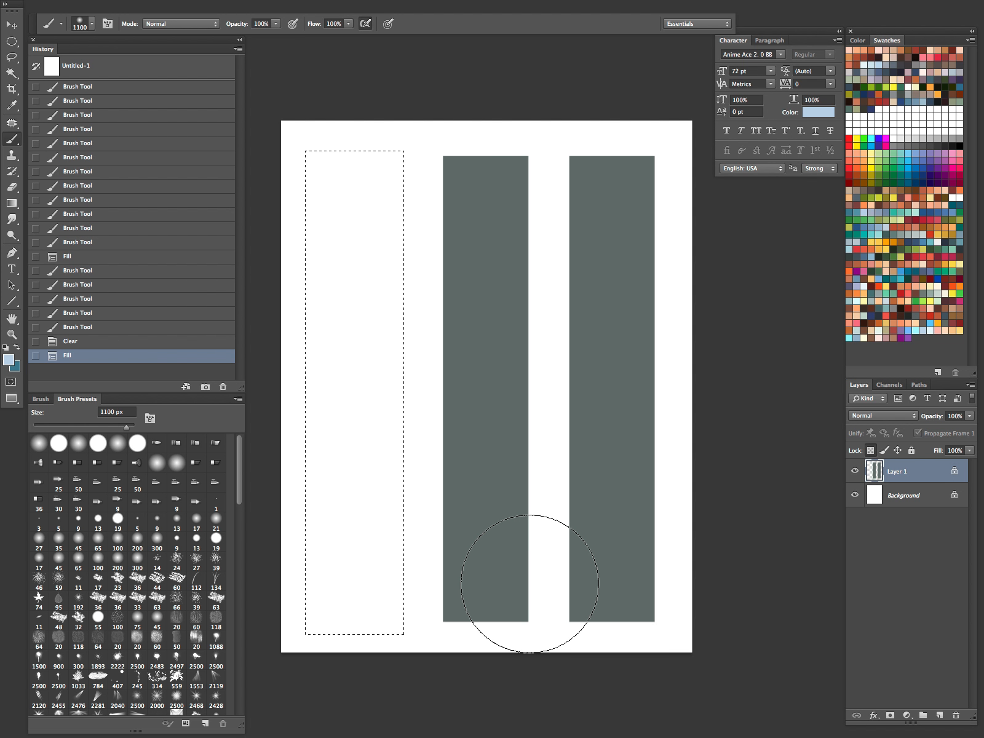
pyautogui.hotkey('ctrl', 'alt', 'z')
pyautogui.hotkey('ctrl', 'alt', 'z')
pyautogui.hotkey('ctrl', 'alt', 'z')
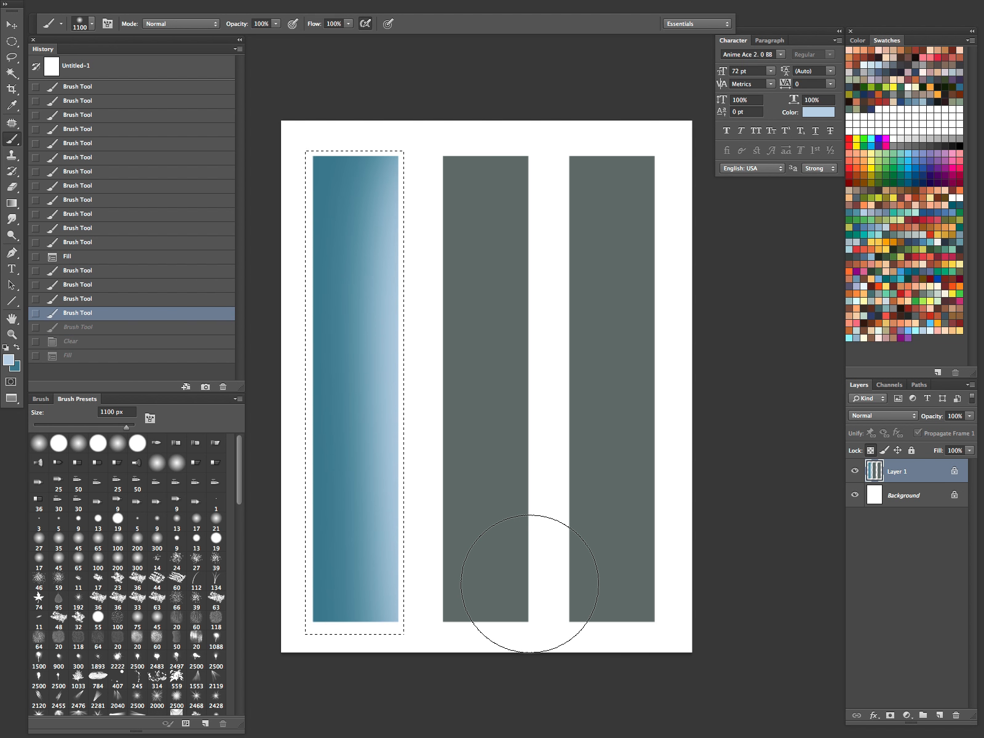
pyautogui.hotkey('ctrl', 'BackSpace')
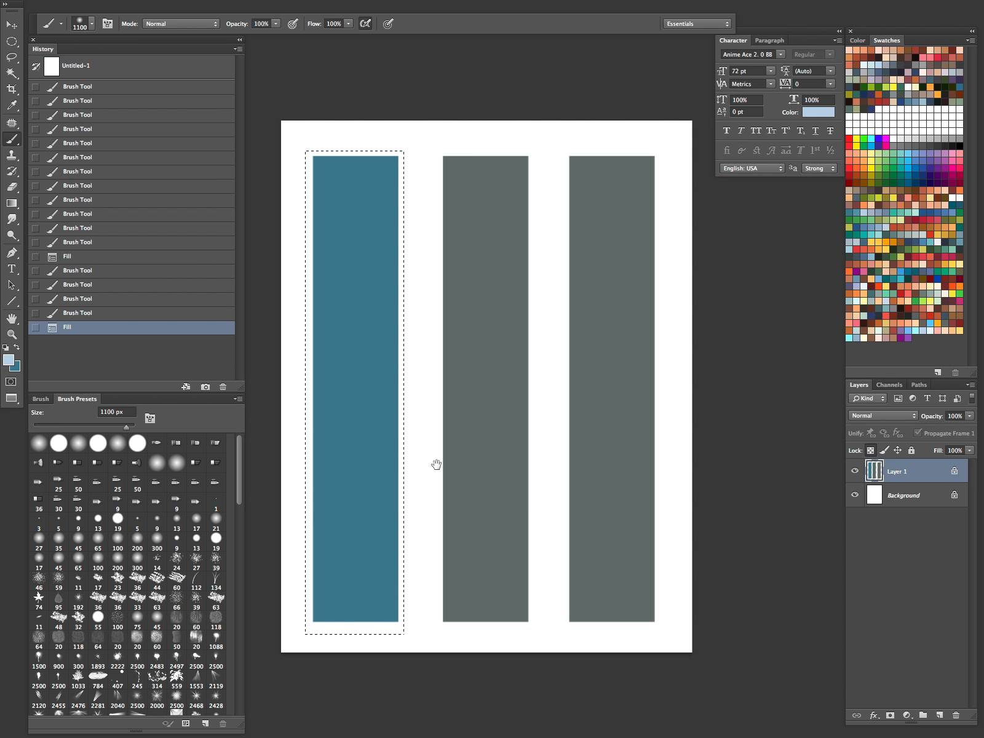
# Set the flow to 30% and brush size to 1400 px, and paint light blue strokes upward from below the blue bar
pyautogui.moveTo(423, 450); pyautogui.dragTo(445, 364)
pyautogui.hotkey('shift', '3')
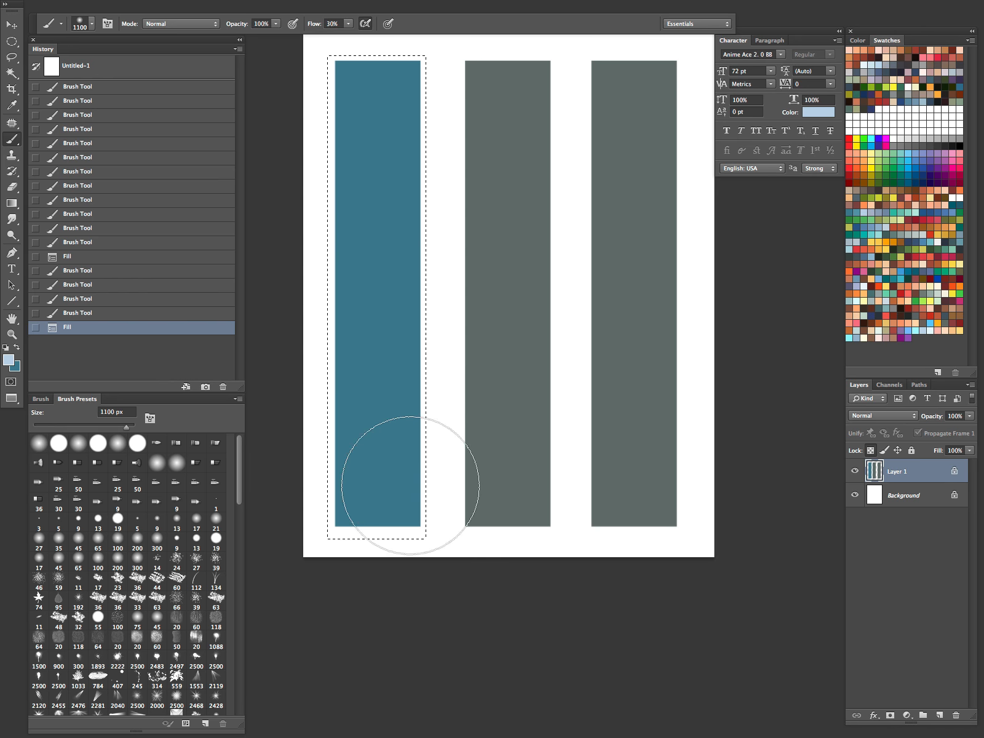
pyautogui.press(']')
pyautogui.press(']')
pyautogui.press(']')
pyautogui.moveTo(373, 557); pyautogui.dragTo(377, 455)
pyautogui.moveTo(373, 584); pyautogui.dragTo(384, 406)
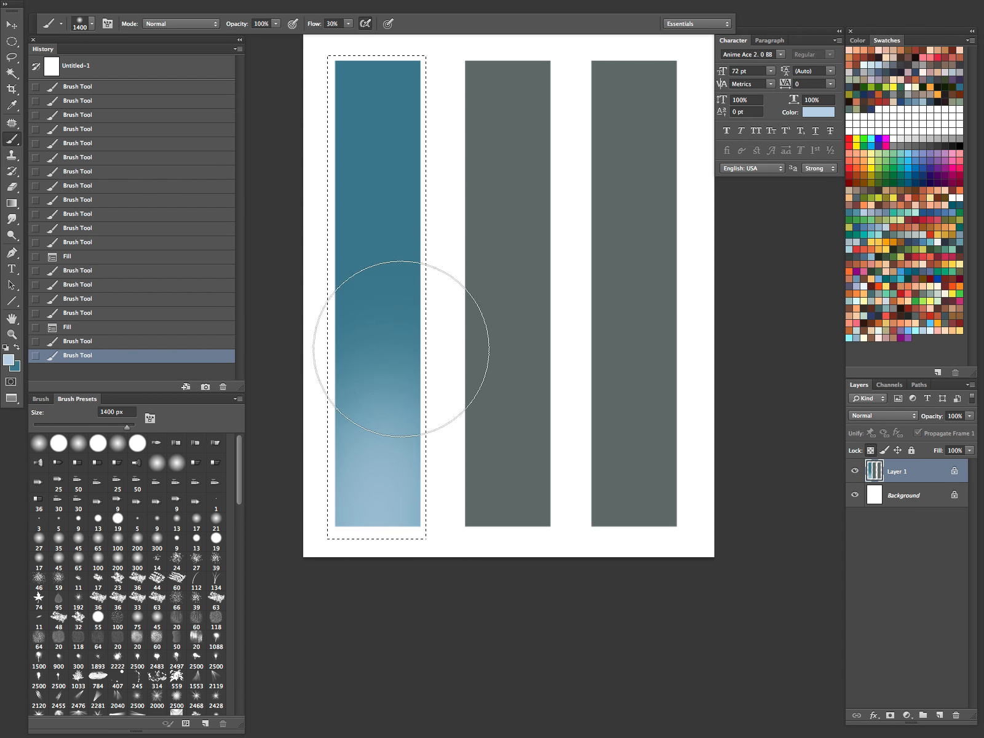
pyautogui.moveTo(391, 623)
pyautogui.mouseDown()
pyautogui.moveTo(410, 143)
pyautogui.moveTo(397, 320)
pyautogui.mouseUp()
pyautogui.moveTo(379, 492); pyautogui.dragTo(382, 143)
pyautogui.moveTo(382, 623); pyautogui.dragTo(391, 344)
pyautogui.moveTo(383, 502); pyautogui.dragTo(408, 206)
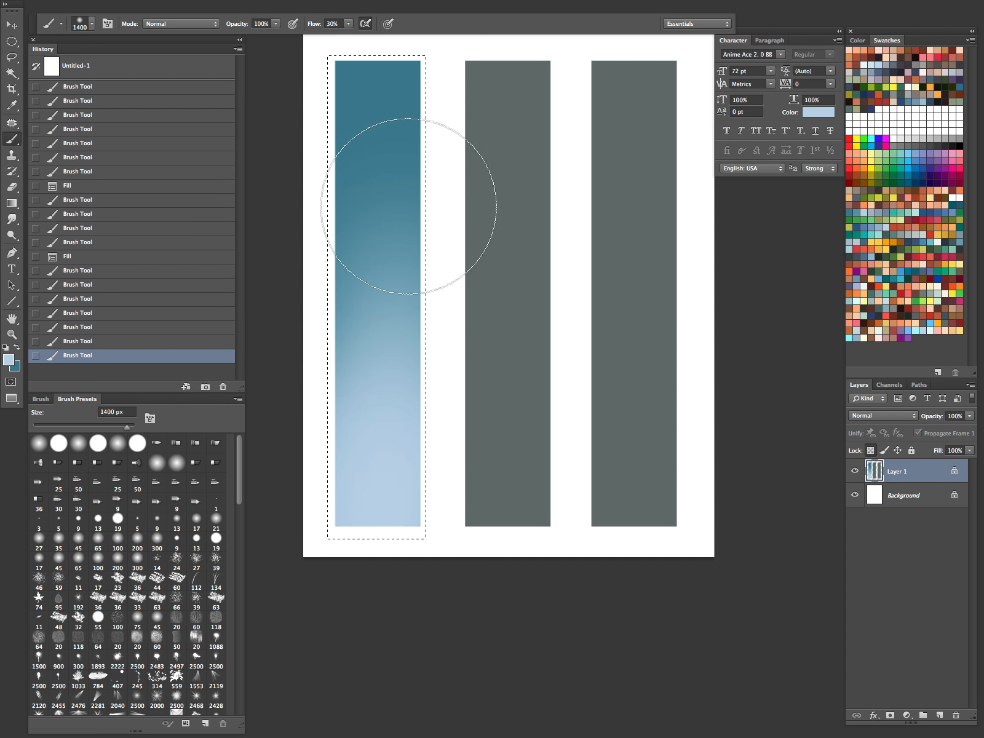
# Smooth the blue gradient with dark blue strokes down from the bar's top and a light blue stroke up from its base
pyautogui.moveTo(571, 364); pyautogui.dragTo(518, 406)
pyautogui.press('x')
pyautogui.moveTo(332, 80); pyautogui.dragTo(347, 230)
pyautogui.moveTo(357, 117); pyautogui.dragTo(349, 264)
pyautogui.press('x')
pyautogui.moveTo(325, 612); pyautogui.dragTo(367, 444)
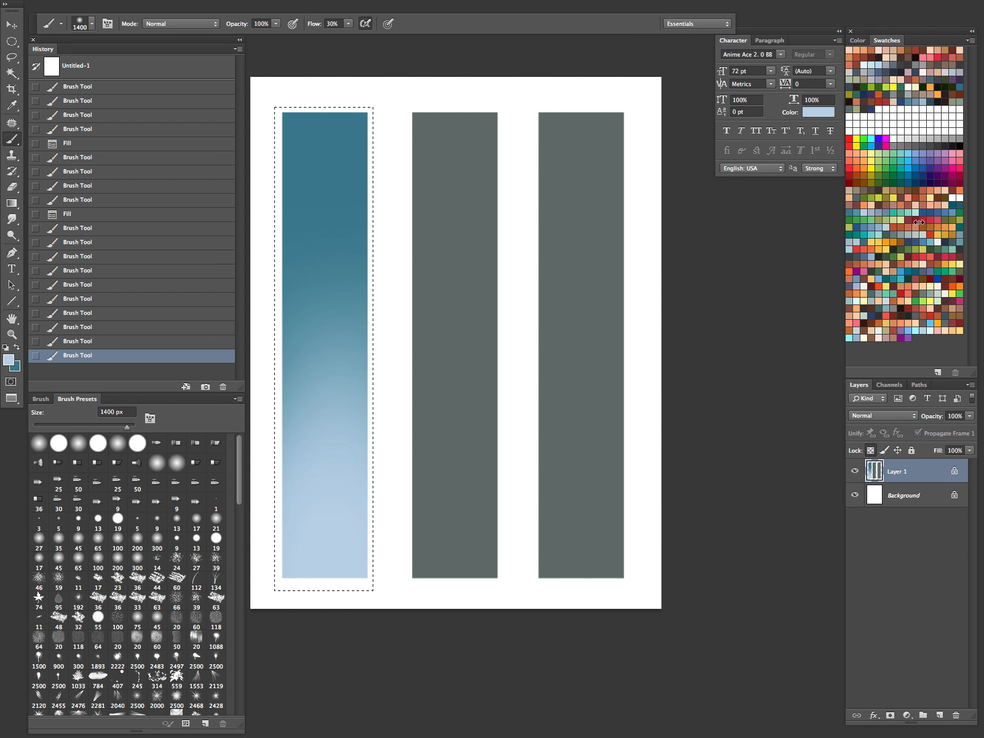
# Replace the selection with a rectangular marquee around the middle grey bar and fill that bar with dark red
pyautogui.hotkey('ctrl', 'd')
pyautogui.press('m')
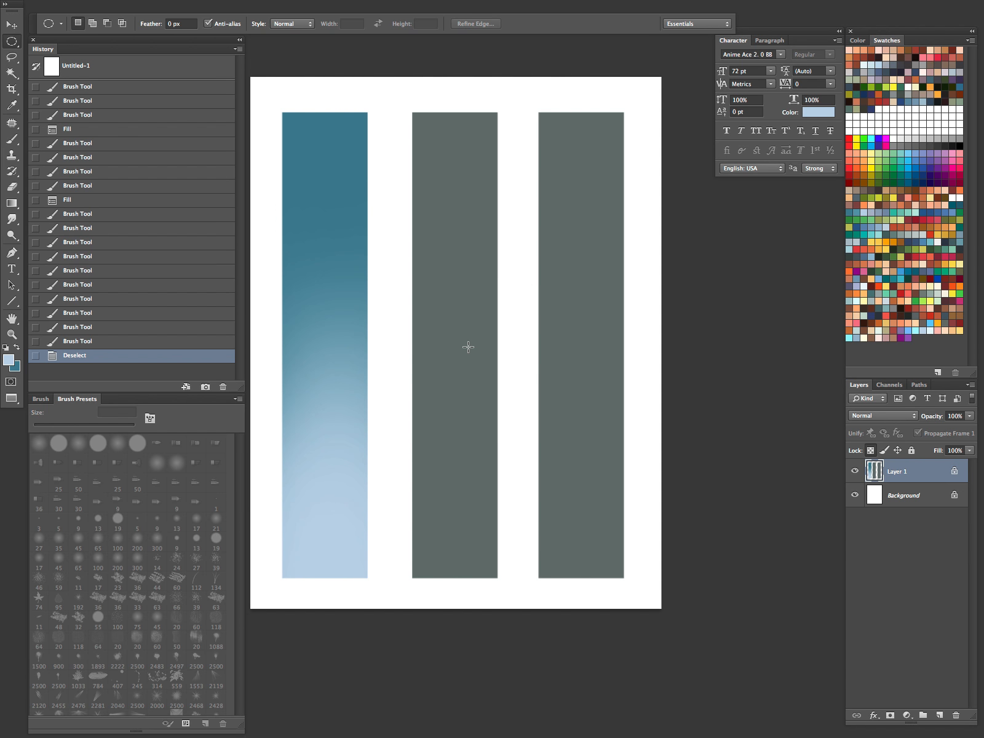
pyautogui.moveTo(398, 101); pyautogui.dragTo(504, 597)
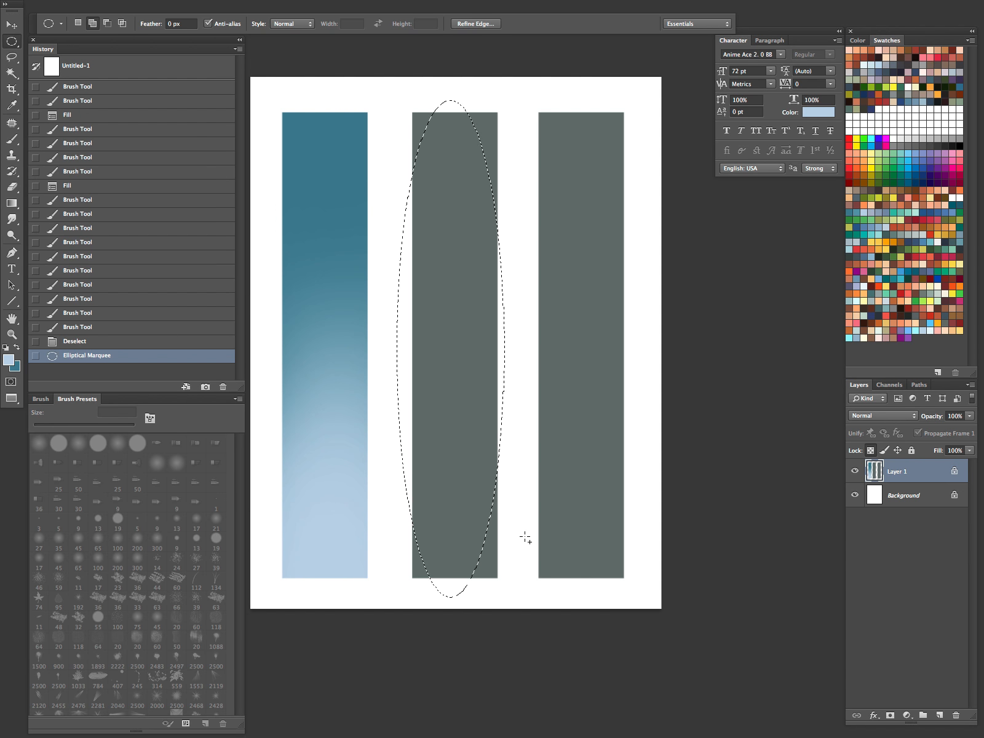
pyautogui.hotkey('shift', 'm')
pyautogui.click(403, 101)
pyautogui.moveTo(399, 97); pyautogui.dragTo(514, 590)
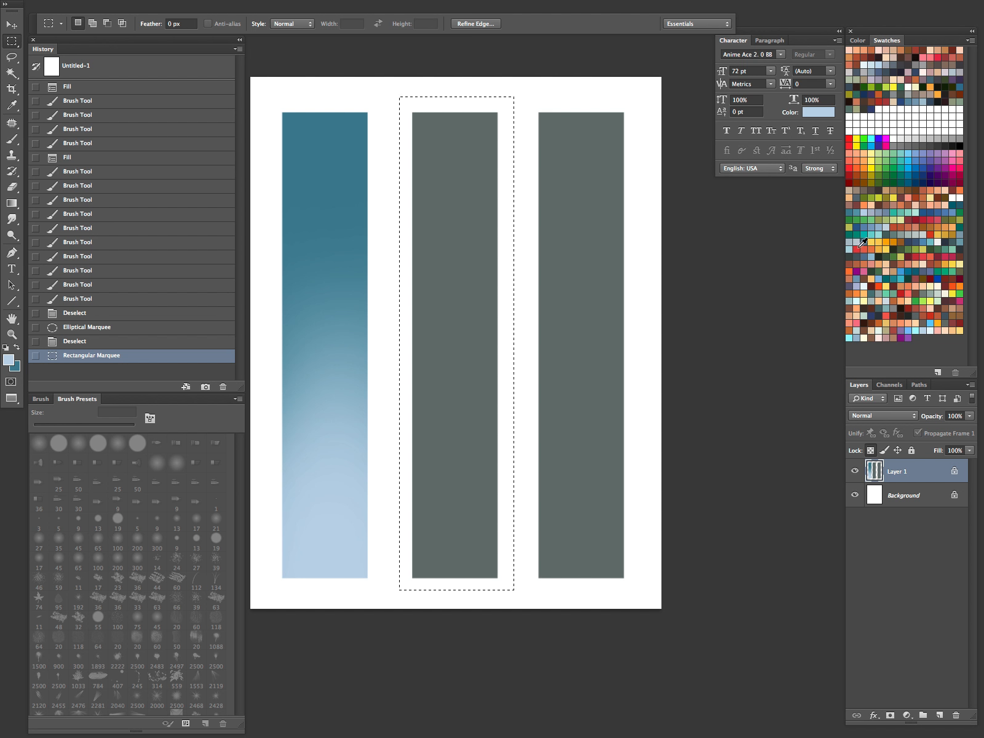
pyautogui.click(849, 182)
pyautogui.hotkey('alt', 'BackSpace')
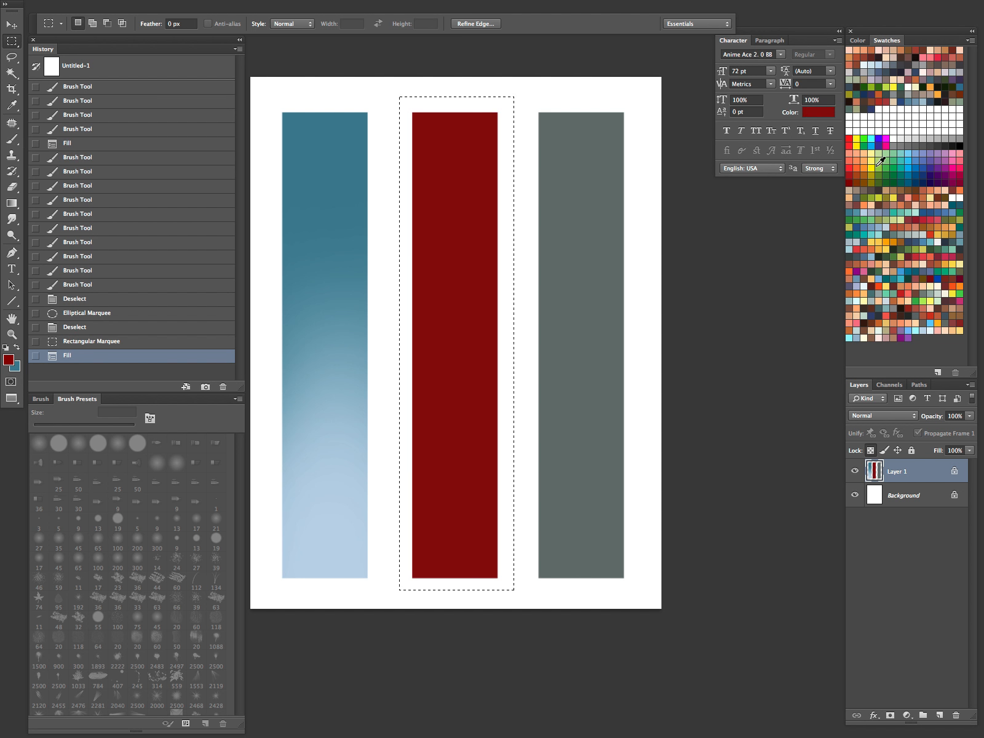
# Build a bright orange gradient over the lower part of the dark red bar with overlapping vertical 1400 px brush strokes
pyautogui.click(866, 265)
pyautogui.press('b')
pyautogui.moveTo(452, 584)
pyautogui.mouseDown()
pyautogui.moveTo(461, 579)
pyautogui.moveTo(460, 400)
pyautogui.mouseUp()
pyautogui.moveTo(452, 455); pyautogui.dragTo(455, 589)
pyautogui.moveTo(452, 350); pyautogui.dragTo(444, 580)
pyautogui.moveTo(469, 326)
pyautogui.mouseDown()
pyautogui.moveTo(461, 614)
pyautogui.moveTo(451, 611)
pyautogui.mouseUp()
pyautogui.moveTo(461, 344)
pyautogui.mouseDown()
pyautogui.moveTo(454, 602)
pyautogui.moveTo(445, 585)
pyautogui.moveTo(458, 646)
pyautogui.mouseUp()
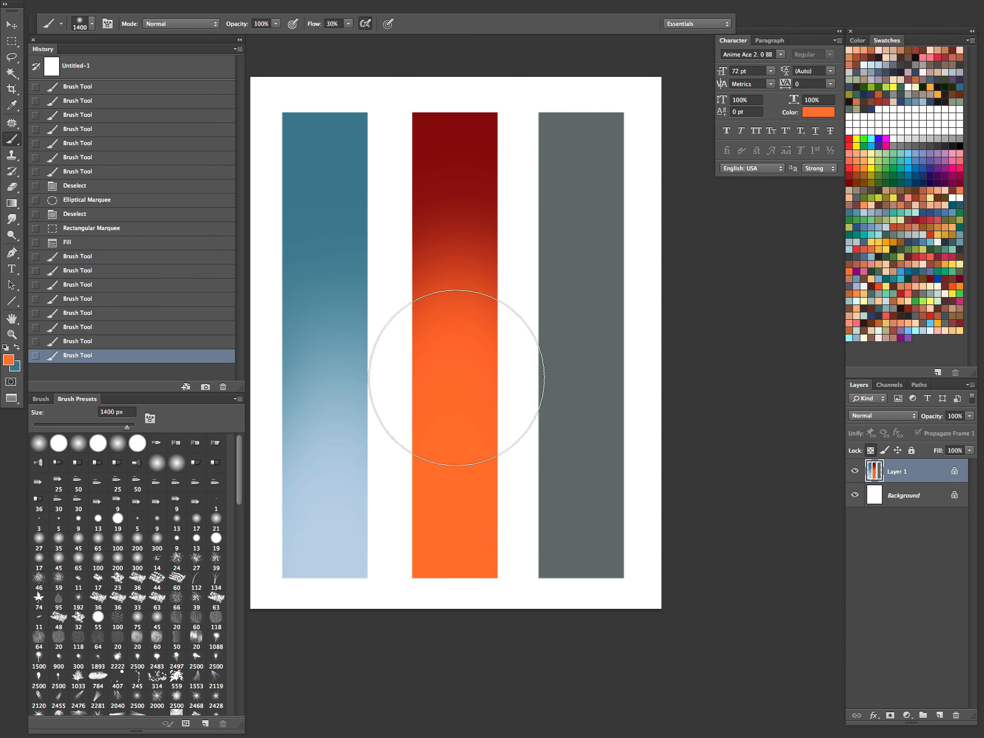
pyautogui.moveTo(457, 369); pyautogui.dragTo(454, 619)
pyautogui.moveTo(444, 345); pyautogui.dragTo(446, 591)
pyautogui.moveTo(452, 270); pyautogui.dragTo(448, 599)
pyautogui.moveTo(450, 210); pyautogui.dragTo(439, 554)
pyautogui.moveTo(443, 298); pyautogui.dragTo(451, 474)
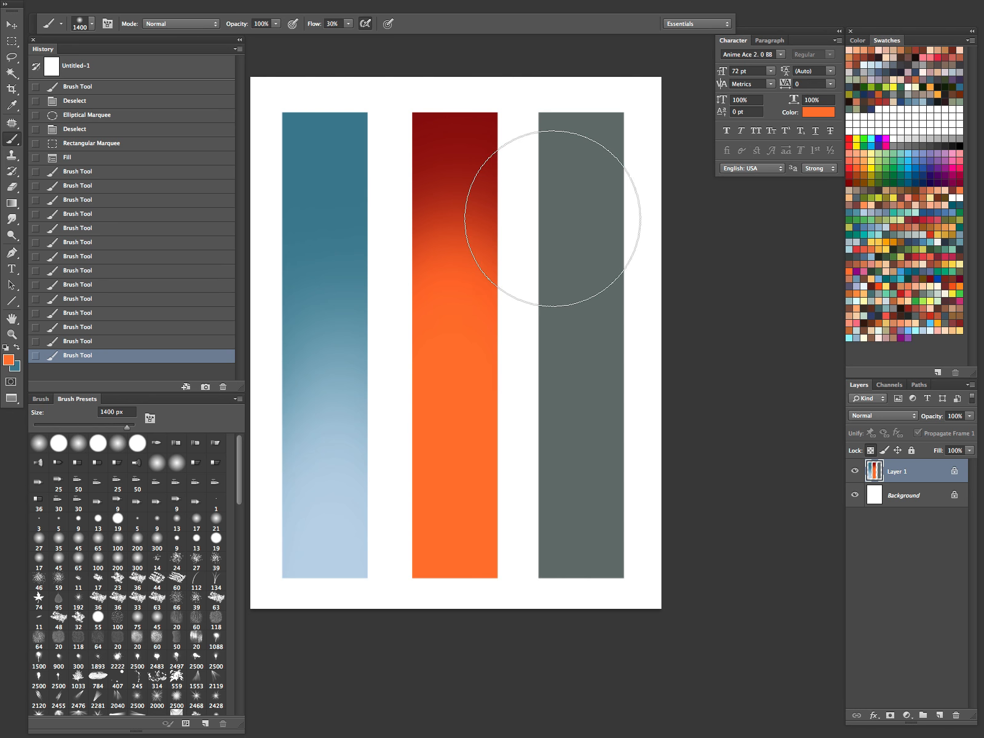
# Blend yellow into the base of the orange and red bar with upward 1400 px brush strokes
pyautogui.click(879, 241)
pyautogui.moveTo(454, 579)
pyautogui.mouseDown()
pyautogui.moveTo(463, 540)
pyautogui.moveTo(458, 449)
pyautogui.moveTo(463, 492)
pyautogui.mouseUp()
pyautogui.moveTo(465, 599)
pyautogui.mouseDown()
pyautogui.moveTo(486, 449)
pyautogui.moveTo(464, 477)
pyautogui.mouseUp()
pyautogui.moveTo(450, 646); pyautogui.dragTo(486, 461)
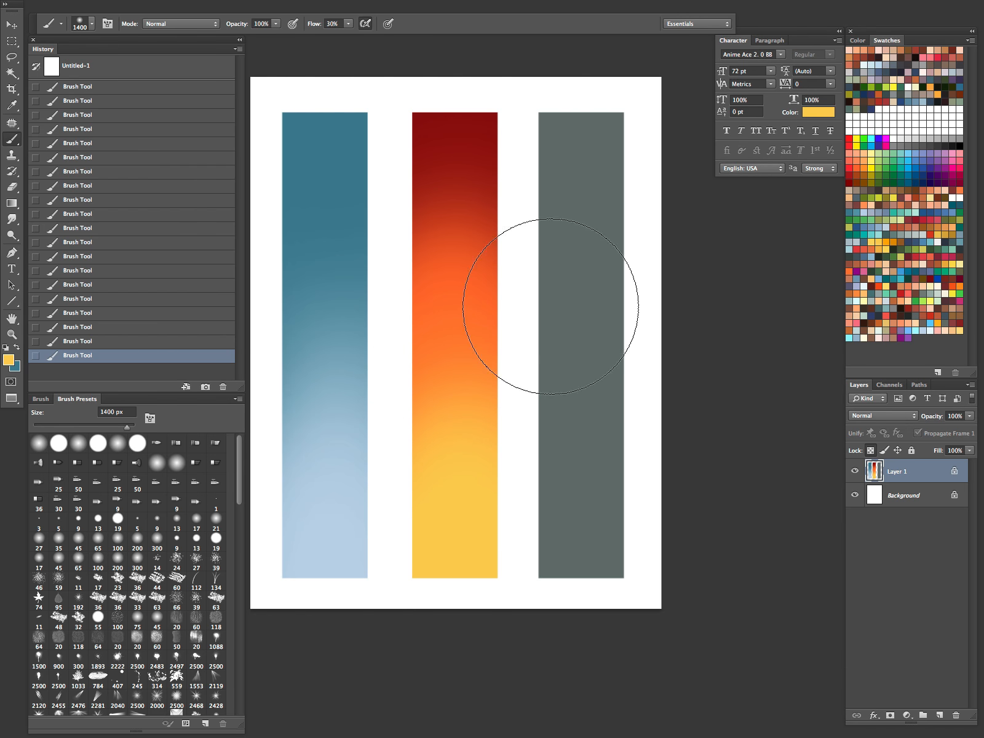
# Select the grey bar with a rectangular marquee, fill it with dark green, and pick a brighter green as the foreground colour
pyautogui.moveTo(633, 467); pyautogui.dragTo(597, 504)
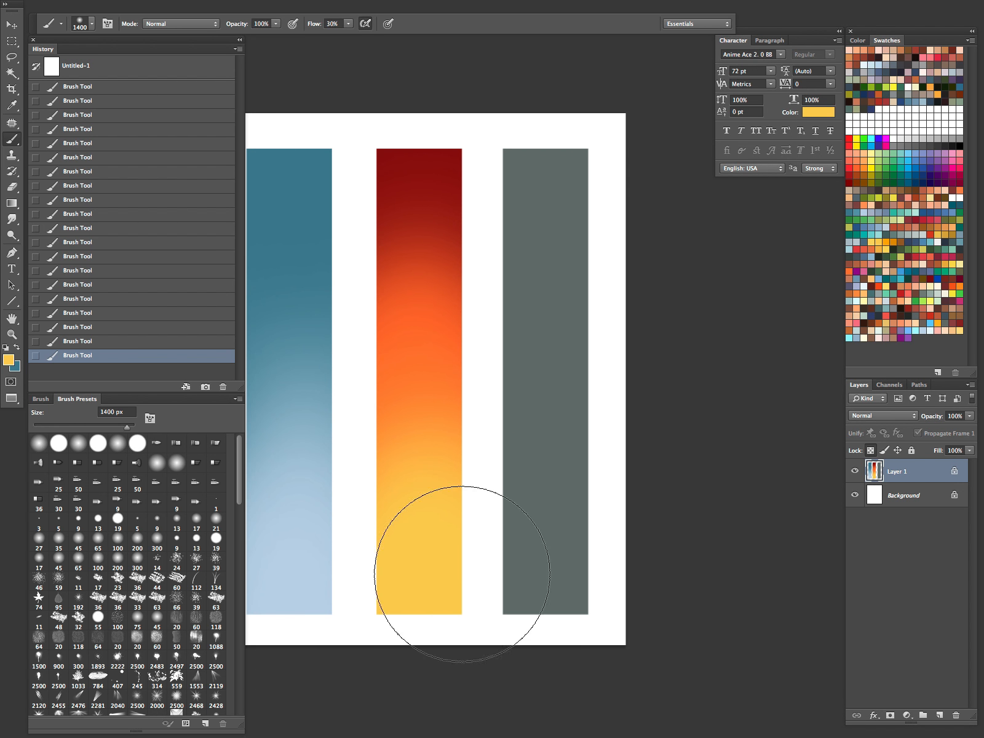
pyautogui.press('m')
pyautogui.moveTo(603, 139); pyautogui.dragTo(497, 618)
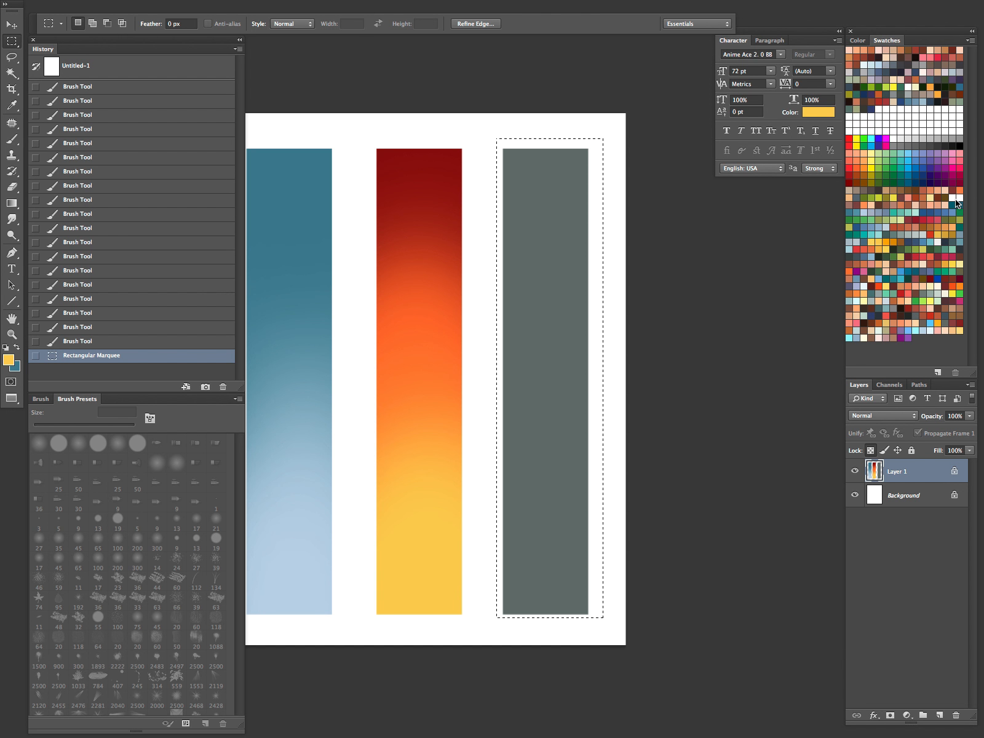
pyautogui.click(899, 87)
pyautogui.hotkey('alt', 'BackSpace')
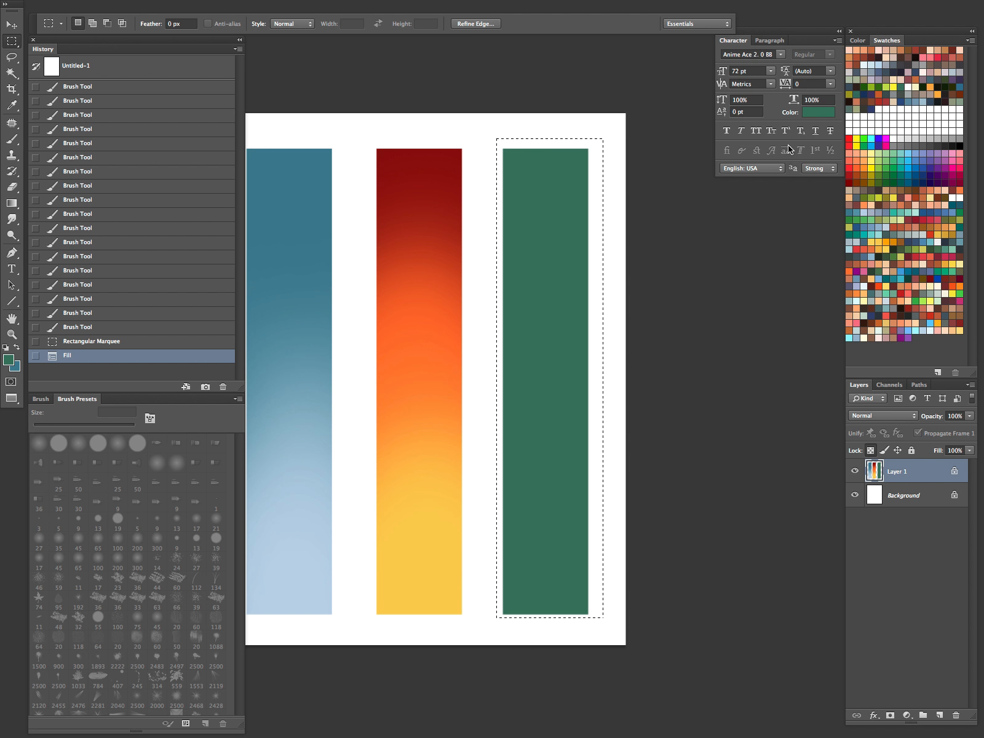
pyautogui.click(870, 87)
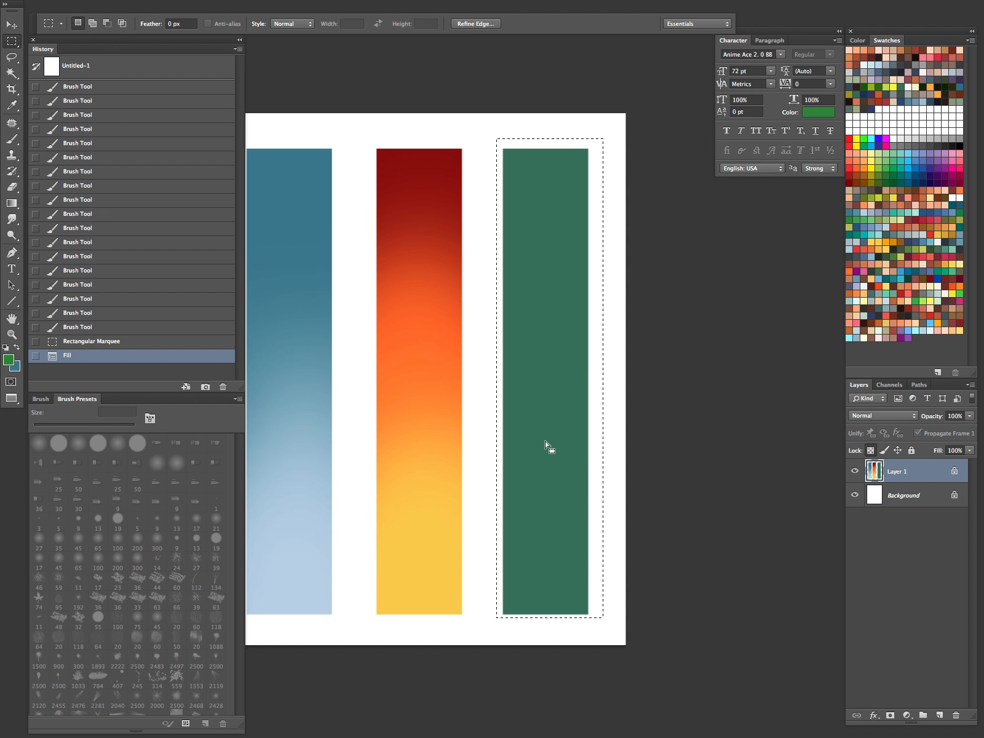
pyautogui.press('b')
pyautogui.moveTo(545, 637); pyautogui.dragTo(550, 584)
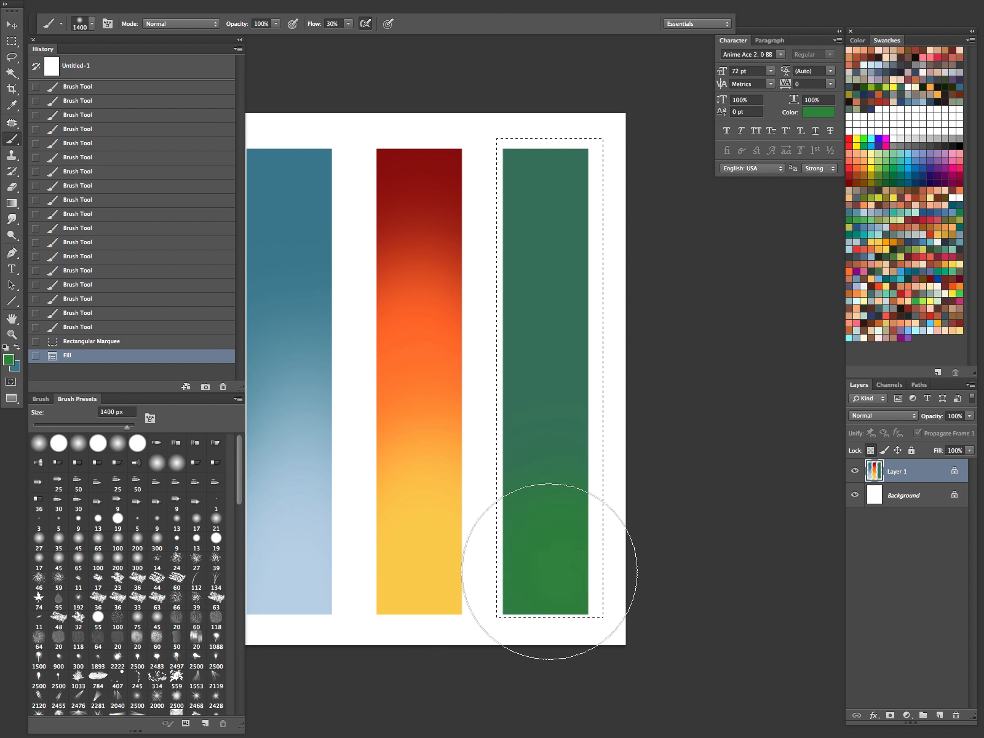
pyautogui.hotkey('ctrl', 'z')
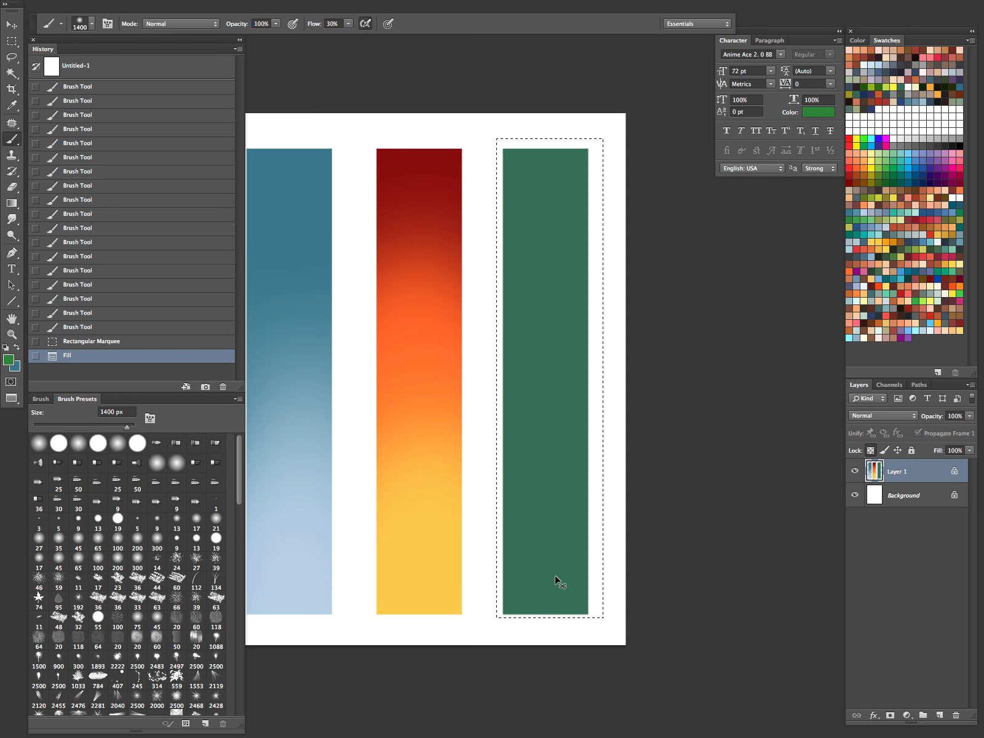
# Darken the selected green bar with a Hue/Saturation adjustment, lowering Lightness to -26
pyautogui.hotkey('ctrl', 'u')
pyautogui.moveTo(807, 231); pyautogui.dragTo(798, 232)
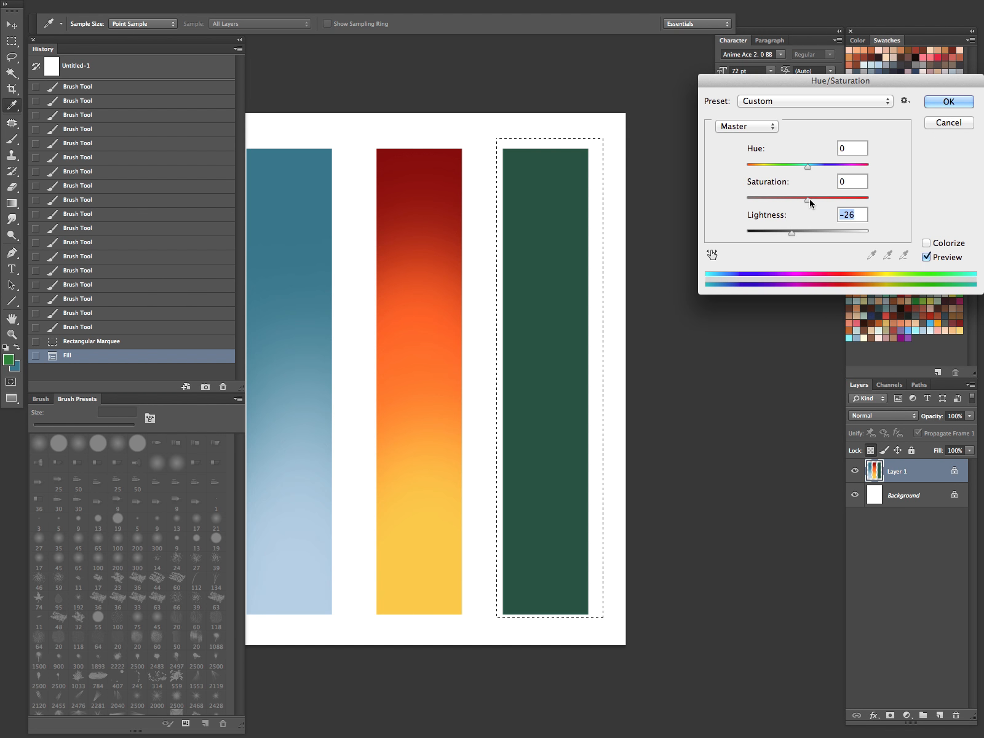
pyautogui.press('Tab')
pyautogui.press('Return')
# Build a medium green gradient over the dark green bar with overlapping 1400 px soft brush strokes, leaving the top dark
pyautogui.press('b')
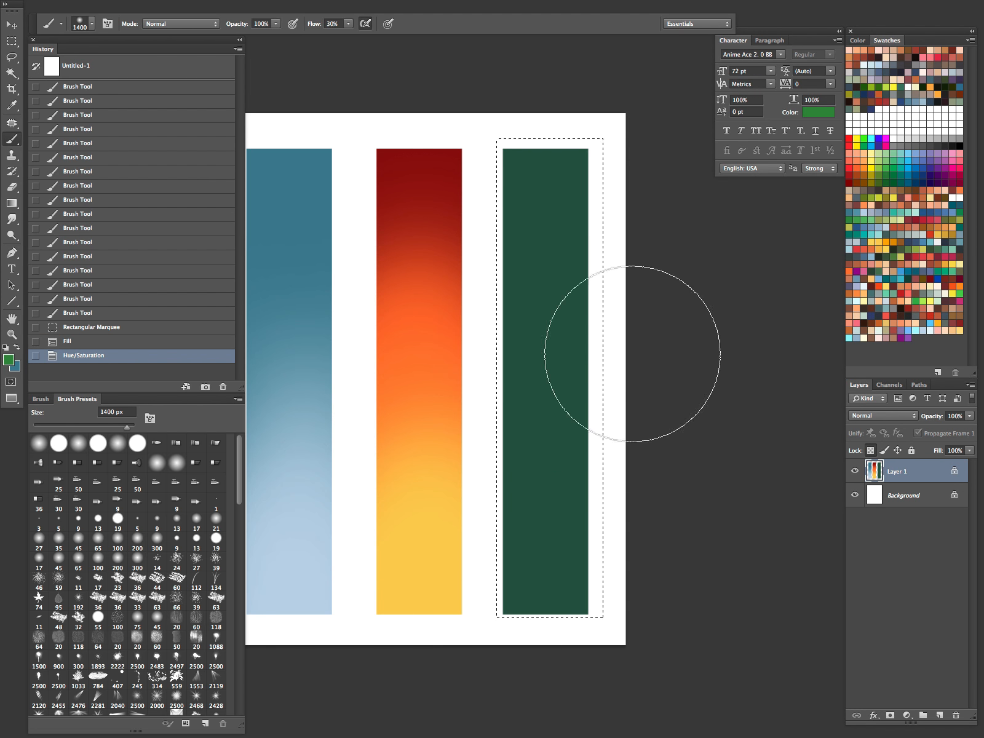
pyautogui.moveTo(567, 529); pyautogui.dragTo(577, 530)
pyautogui.rightClick(579, 526)
pyautogui.click(730, 373)
pyautogui.moveTo(550, 595)
pyautogui.mouseDown()
pyautogui.moveTo(566, 384)
pyautogui.moveTo(518, 567)
pyautogui.moveTo(551, 282)
pyautogui.moveTo(519, 314)
pyautogui.moveTo(542, 538)
pyautogui.moveTo(543, 648)
pyautogui.mouseUp()
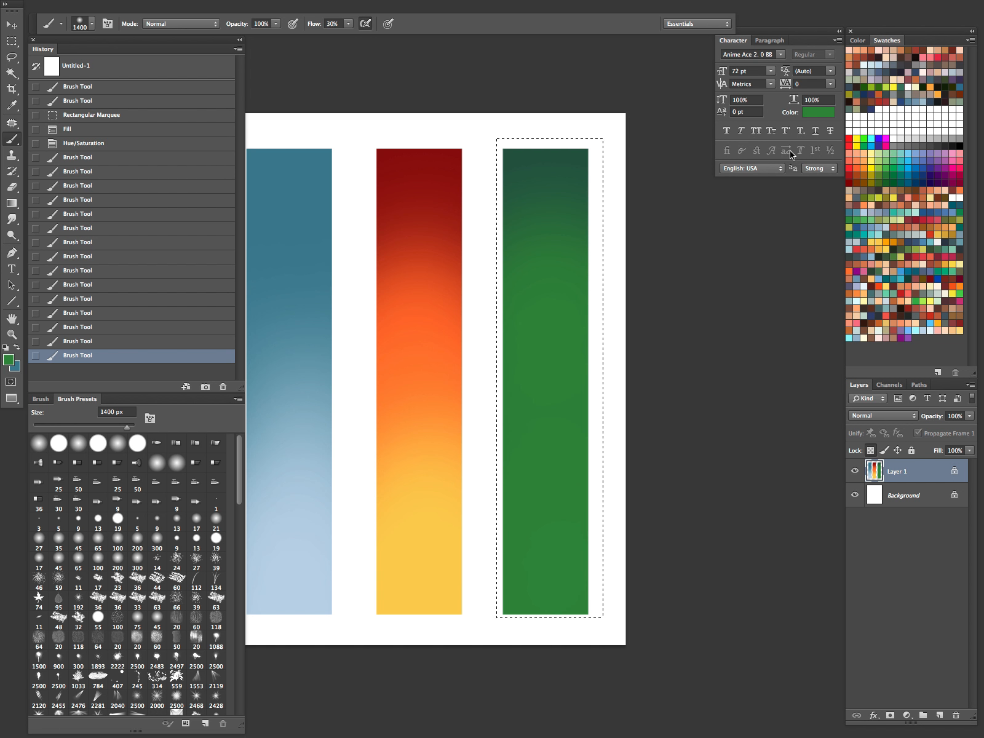
# Set the foreground to a brighter green and blend it upward over the lower half of the green bar
pyautogui.click(11, 359)
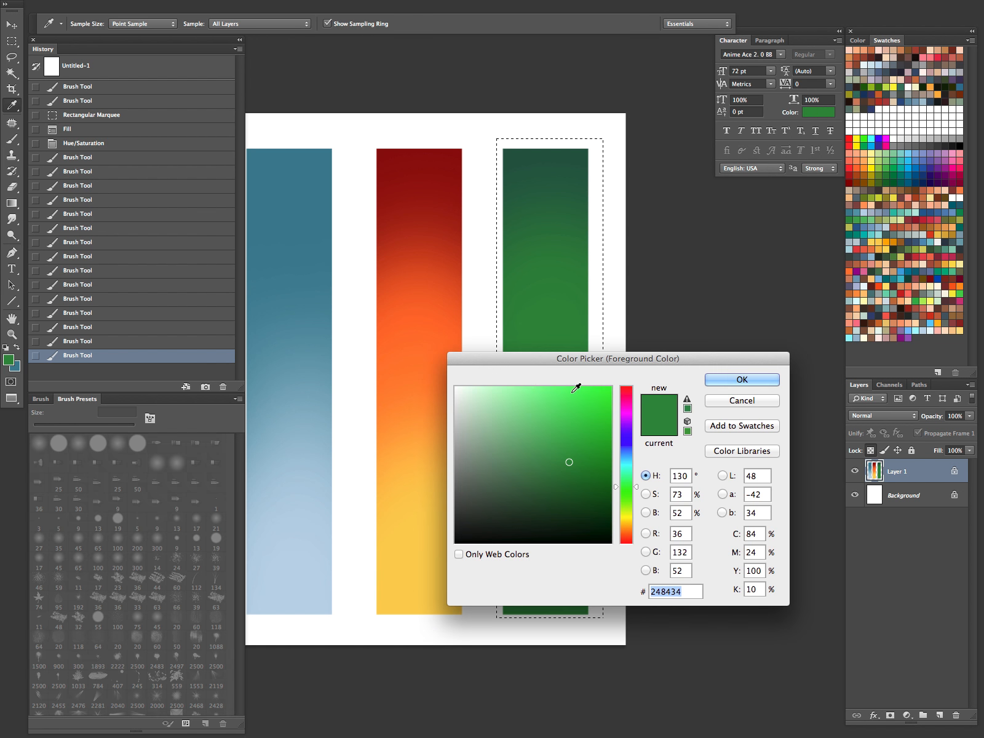
pyautogui.click(578, 428)
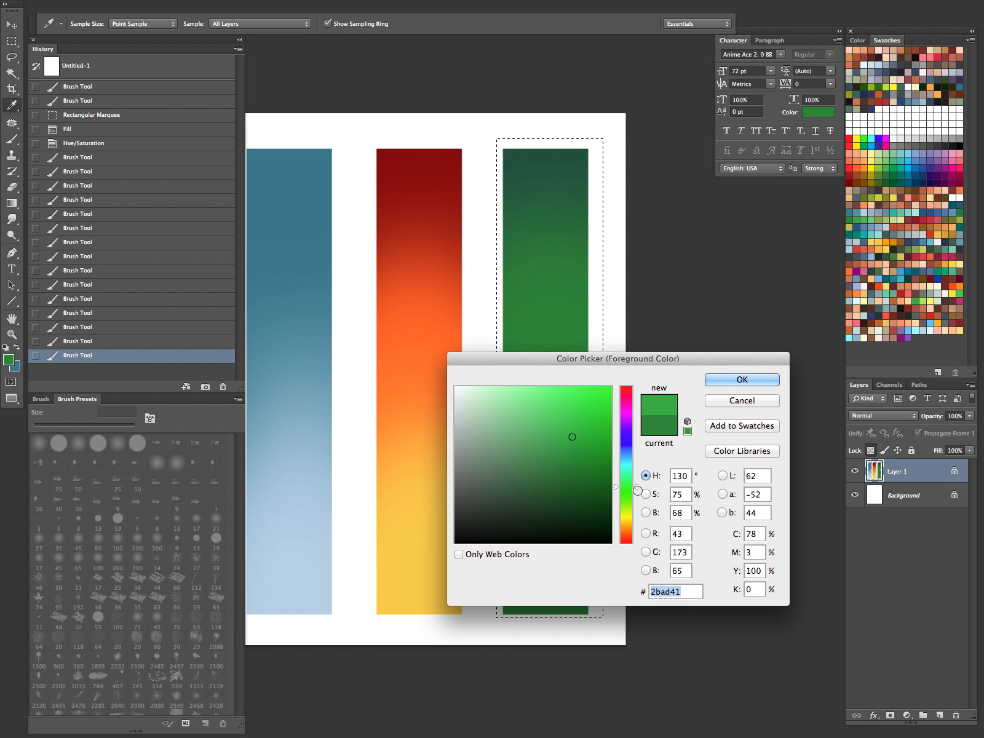
pyautogui.moveTo(637, 490); pyautogui.dragTo(637, 491)
pyautogui.click(745, 377)
pyautogui.moveTo(555, 614)
pyautogui.mouseDown()
pyautogui.moveTo(591, 530)
pyautogui.moveTo(547, 626)
pyautogui.moveTo(552, 471)
pyautogui.moveTo(575, 402)
pyautogui.moveTo(535, 588)
pyautogui.moveTo(536, 480)
pyautogui.mouseUp()
pyautogui.moveTo(547, 452); pyautogui.dragTo(572, 381)
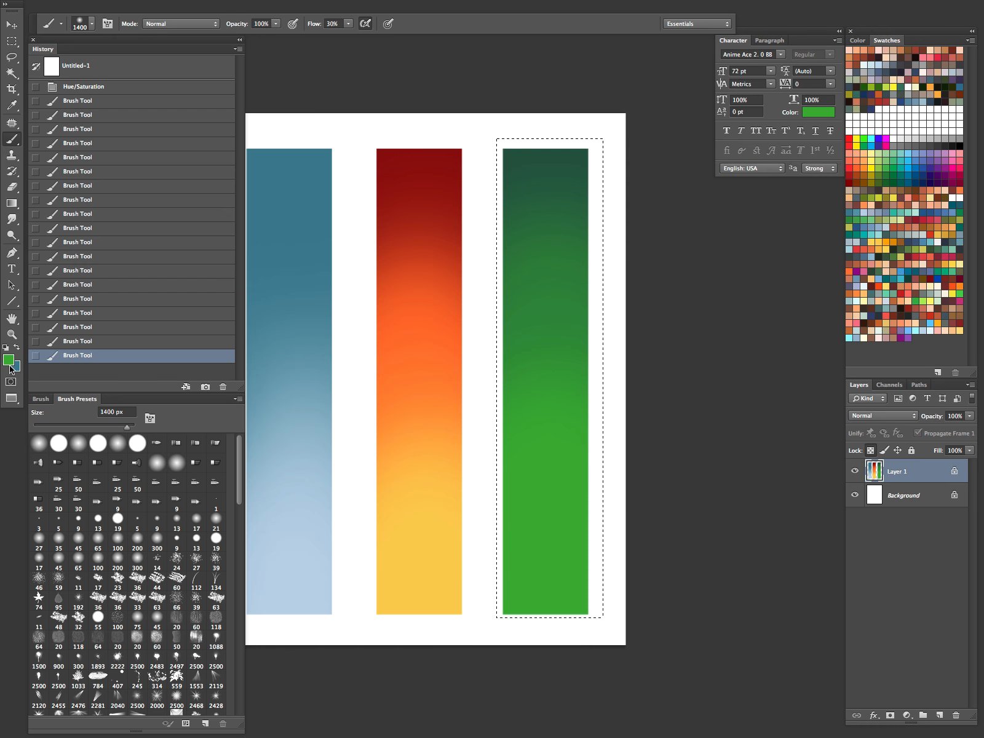
# Change the foreground to light green 6cd936 and brush it over the lower half of the green bar
pyautogui.click(9, 363)
pyautogui.moveTo(572, 436); pyautogui.dragTo(572, 409)
pyautogui.moveTo(633, 491); pyautogui.dragTo(636, 498)
pyautogui.click(754, 381)
pyautogui.moveTo(549, 615)
pyautogui.mouseDown()
pyautogui.moveTo(547, 584)
pyautogui.moveTo(552, 616)
pyautogui.mouseUp()
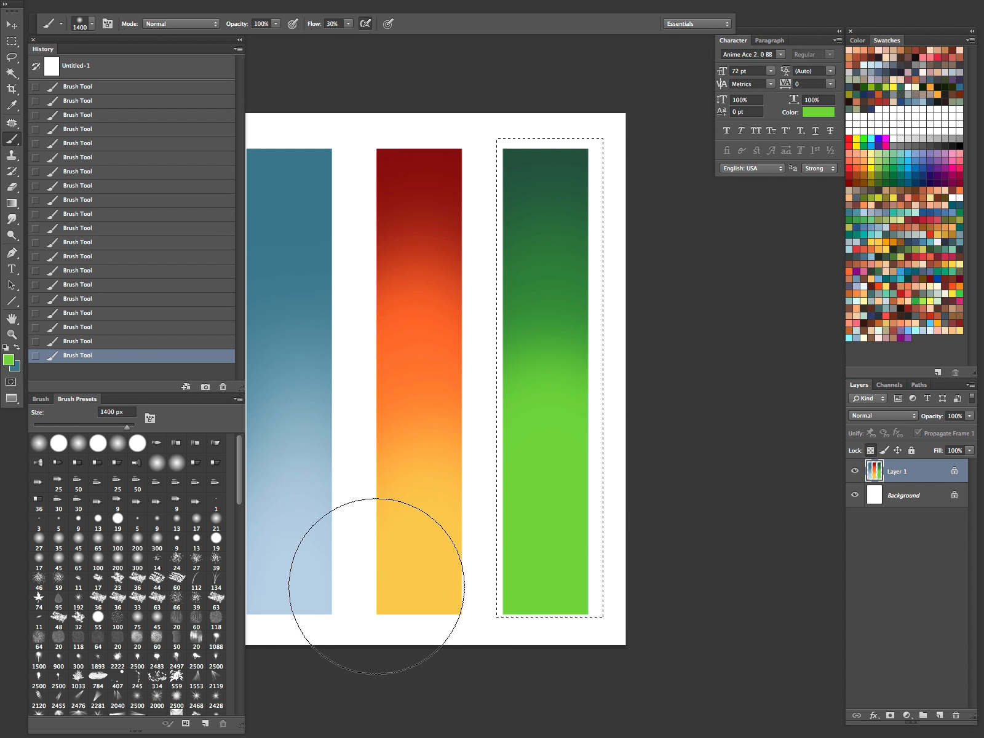
# Change the foreground to lime green a9f021 and blend it into the base of the green bar
pyautogui.click(11, 360)
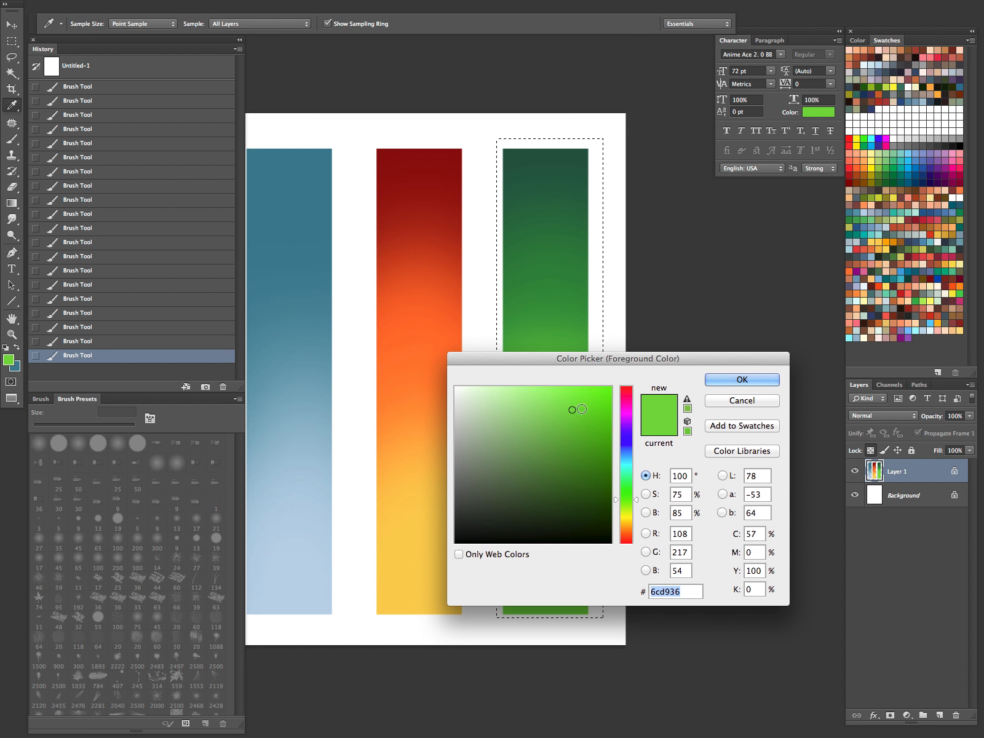
pyautogui.click(590, 395)
pyautogui.moveTo(640, 508); pyautogui.dragTo(634, 514)
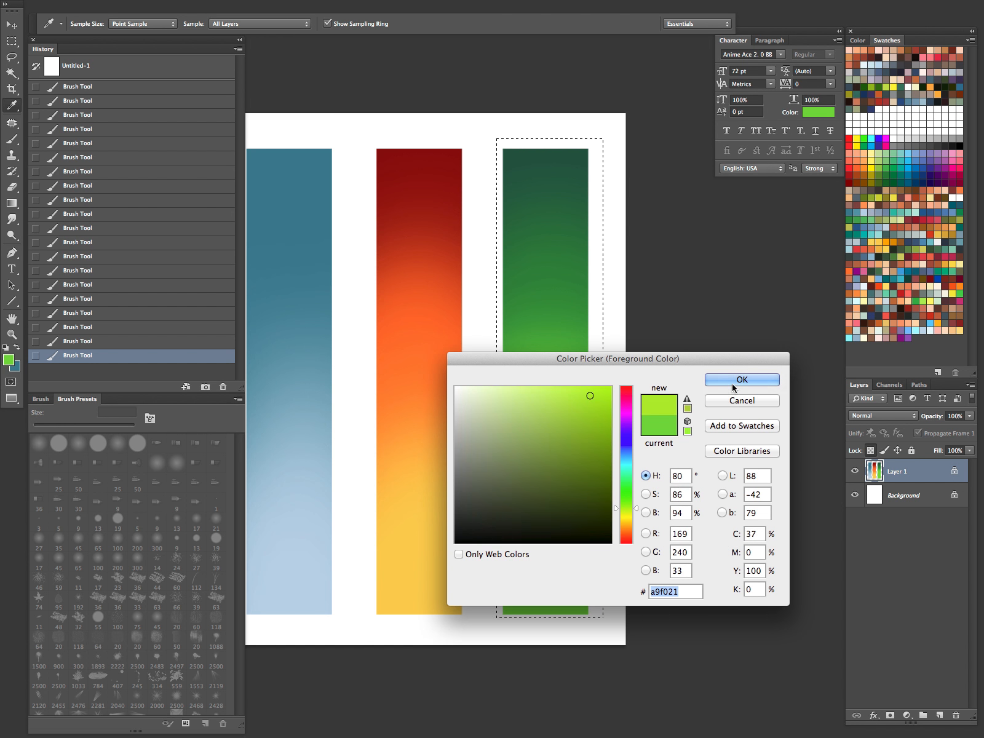
pyautogui.click(713, 380)
pyautogui.moveTo(562, 587)
pyautogui.mouseDown()
pyautogui.moveTo(550, 615)
pyautogui.moveTo(566, 606)
pyautogui.moveTo(554, 562)
pyautogui.moveTo(566, 554)
pyautogui.moveTo(571, 645)
pyautogui.mouseUp()
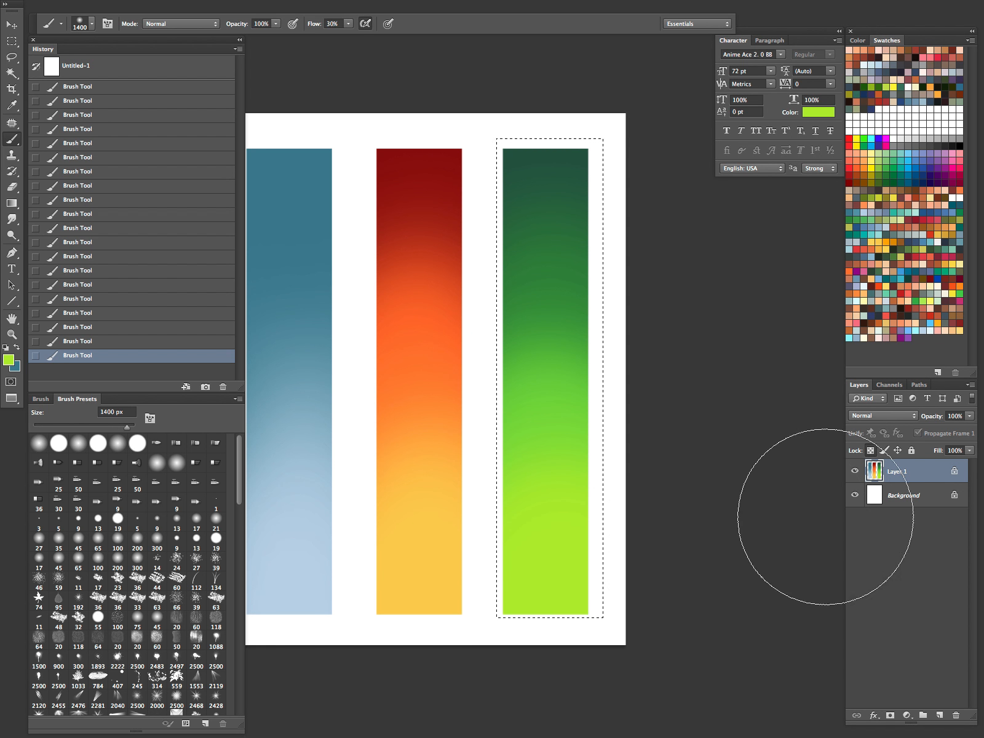
# Clear the selection and refill all three bars with a flat grey-brown, preserving the layer's transparency
pyautogui.press('z')
pyautogui.moveTo(607, 544); pyautogui.dragTo(513, 602)
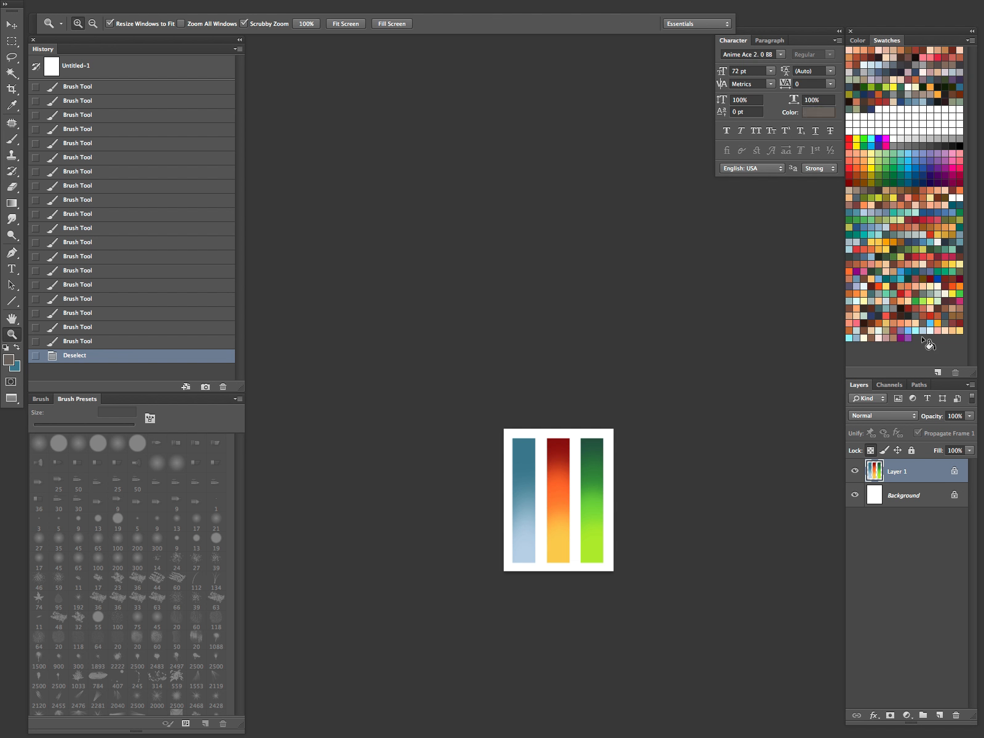
pyautogui.hotkey('shift', 'alt', 'BackSpace')
pyautogui.click(577, 468)
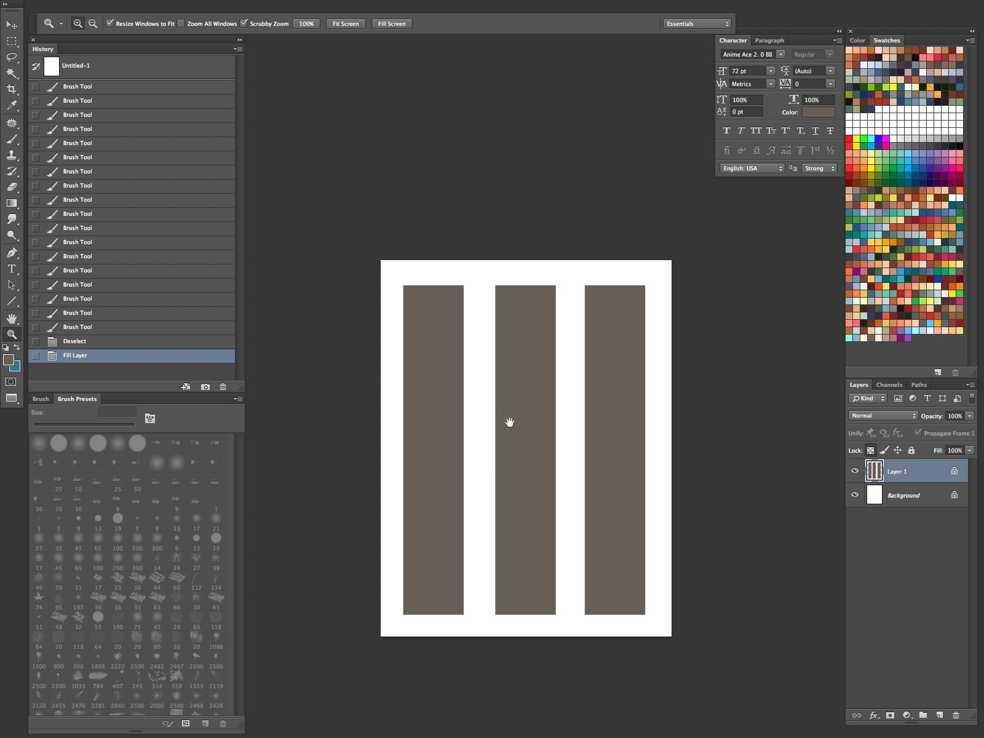
pyautogui.moveTo(488, 388); pyautogui.dragTo(518, 391)
pyautogui.moveTo(451, 422); pyautogui.dragTo(470, 499)
pyautogui.moveTo(496, 441); pyautogui.dragTo(490, 443)
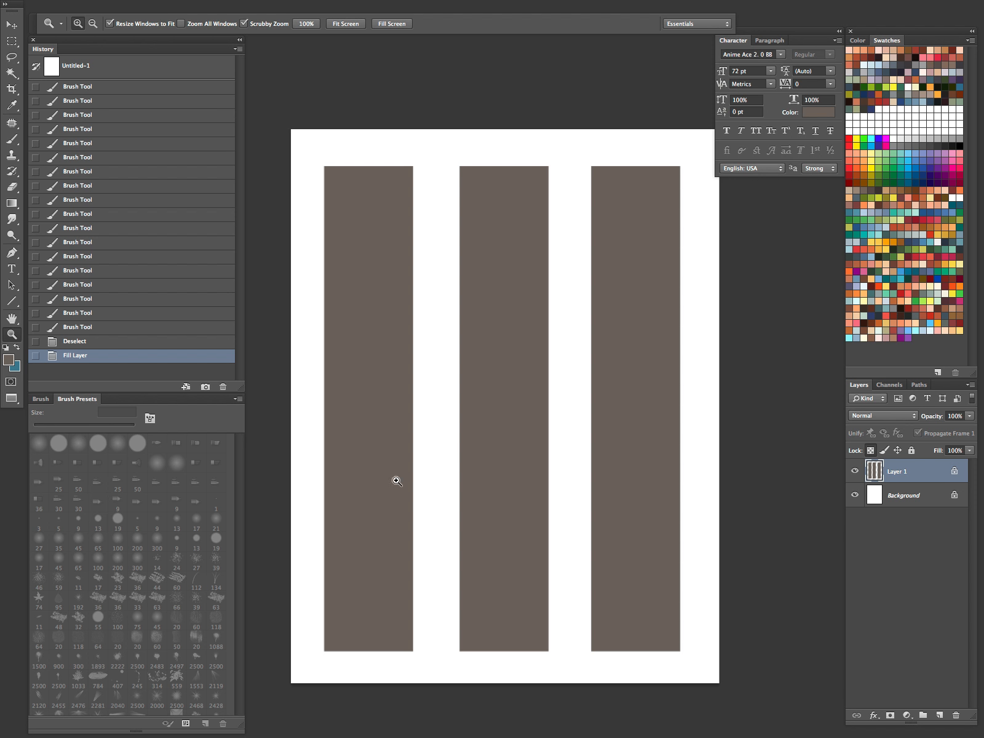
# Choose a round 1400 px brush preset and set yellow as the foreground colour
pyautogui.press('b')
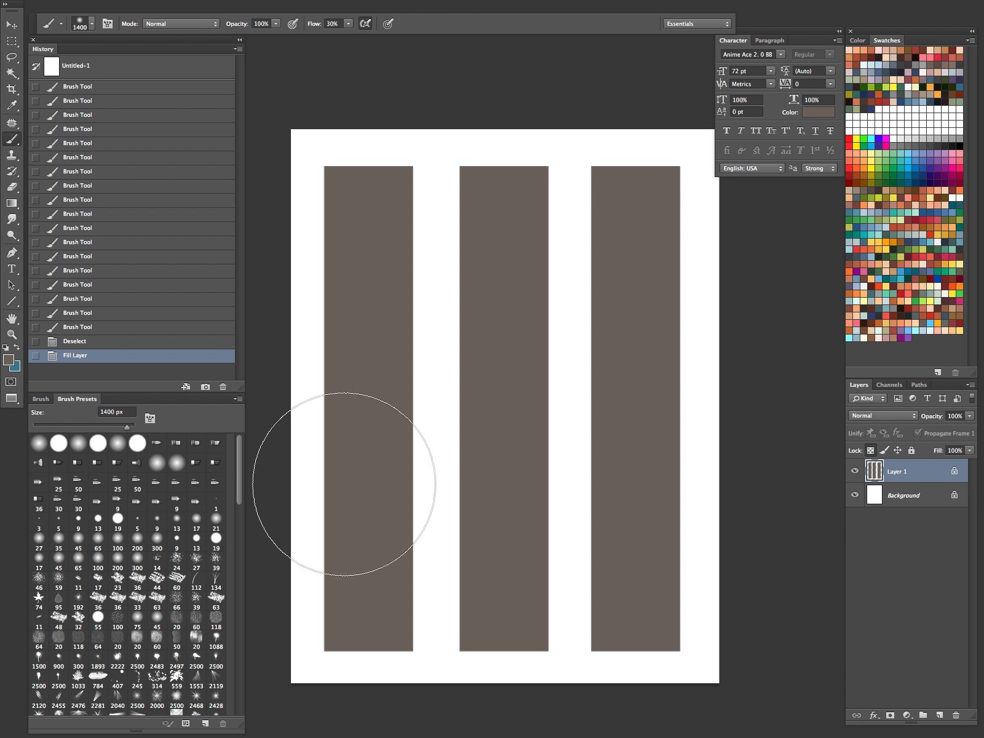
pyautogui.click(124, 599)
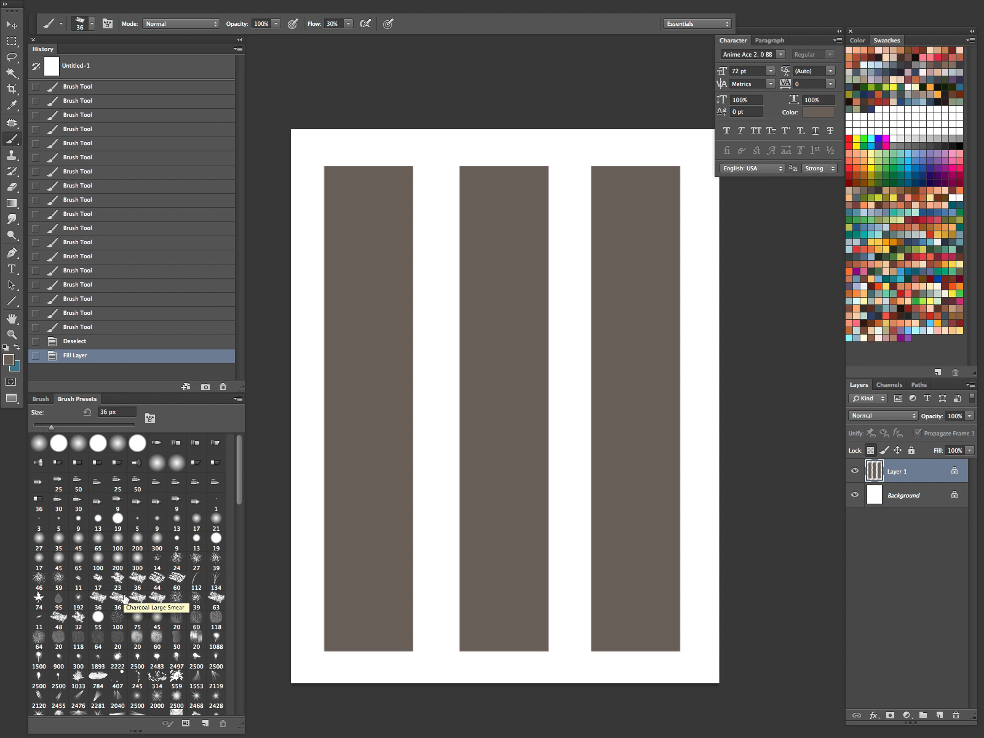
pyautogui.click(136, 443)
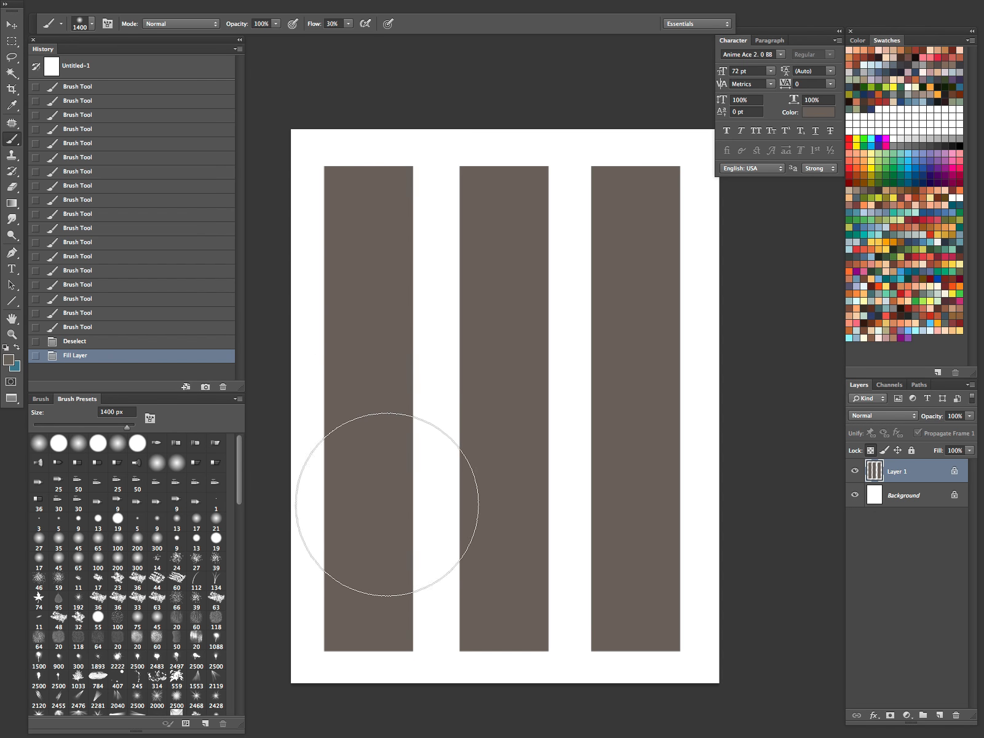
pyautogui.click(893, 248)
# Try yellow strokes over the left and middle bars with different round 1400 px brush presets, undoing each attempt
pyautogui.moveTo(372, 565)
pyautogui.mouseDown()
pyautogui.moveTo(413, 396)
pyautogui.moveTo(416, 578)
pyautogui.mouseUp()
pyautogui.press('super+z')
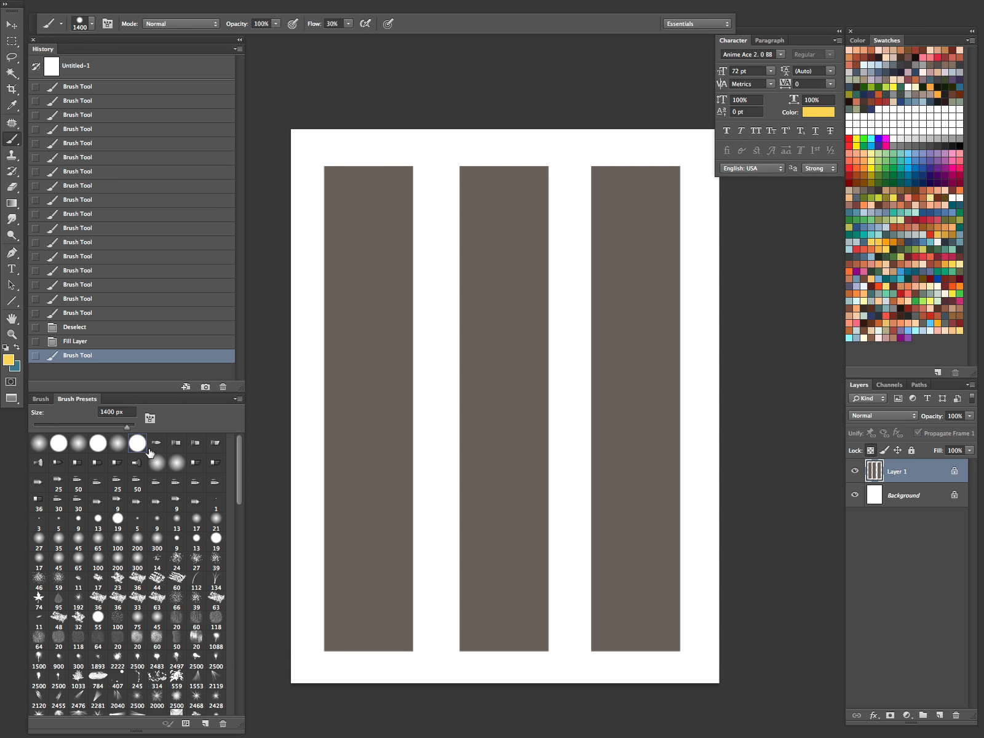
pyautogui.moveTo(351, 439)
pyautogui.mouseDown()
pyautogui.moveTo(344, 688)
pyautogui.moveTo(394, 523)
pyautogui.moveTo(381, 474)
pyautogui.moveTo(351, 592)
pyautogui.mouseUp()
pyautogui.press('super+z')
pyautogui.press('super+z')
pyautogui.click(59, 443)
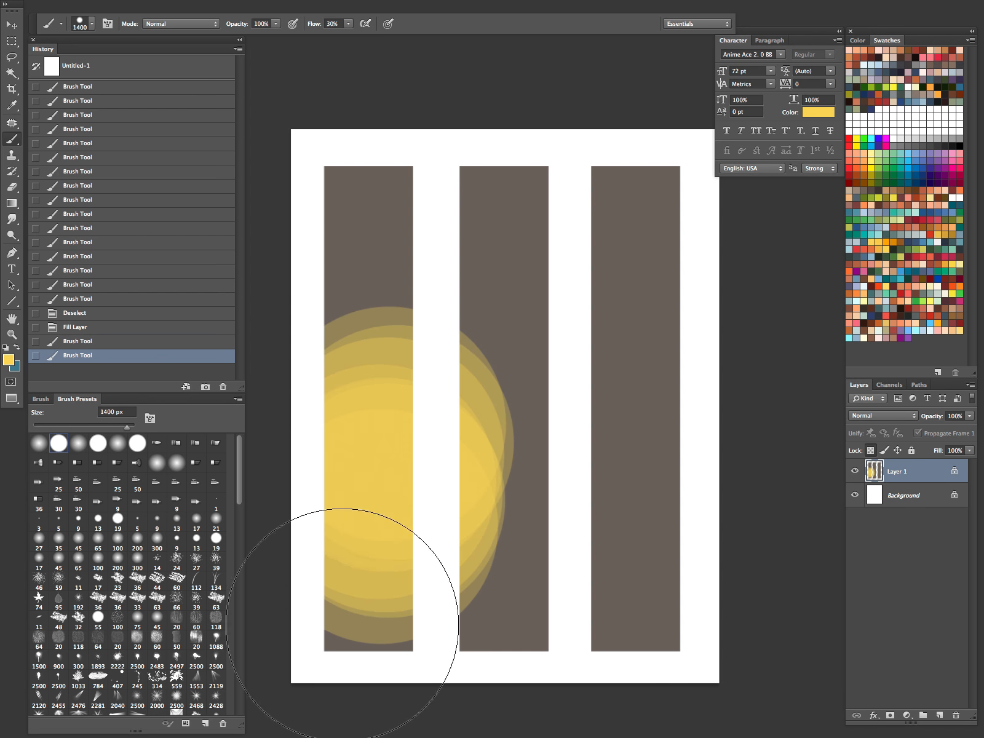
pyautogui.press('super+z')
pyautogui.click(137, 443)
pyautogui.moveTo(329, 362)
pyautogui.mouseDown()
pyautogui.moveTo(384, 532)
pyautogui.moveTo(534, 560)
pyautogui.moveTo(554, 485)
pyautogui.mouseUp()
pyautogui.press('super+z')
# Enable airbrush build-up and cover the three bars with overlapping yellow strokes from the hard 1400 px brush
pyautogui.click(365, 24)
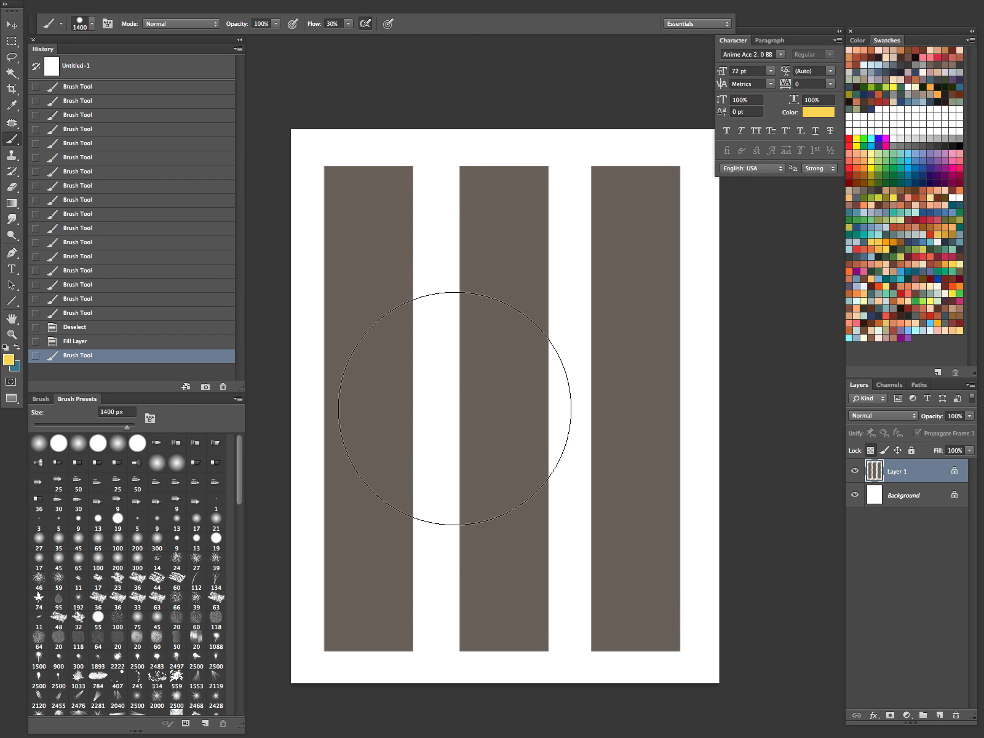
pyautogui.moveTo(478, 387); pyautogui.dragTo(395, 506)
pyautogui.moveTo(403, 470); pyautogui.dragTo(608, 375)
pyautogui.moveTo(506, 544)
pyautogui.mouseDown()
pyautogui.moveTo(576, 591)
pyautogui.moveTo(583, 578)
pyautogui.mouseUp()
pyautogui.moveTo(568, 282)
pyautogui.mouseDown()
pyautogui.moveTo(450, 417)
pyautogui.moveTo(600, 483)
pyautogui.moveTo(477, 534)
pyautogui.moveTo(527, 657)
pyautogui.mouseUp()
pyautogui.moveTo(513, 366); pyautogui.dragTo(520, 191)
# Reduce the brush tip spacing to 4% and refill the three bars with grey-brown
pyautogui.click(41, 400)
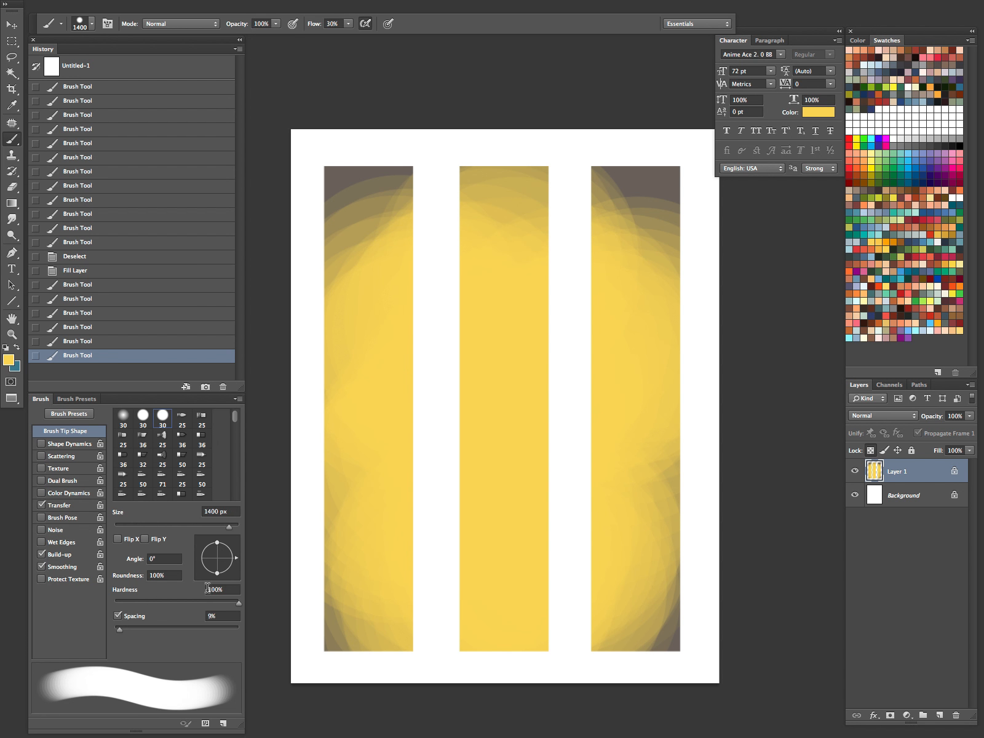
pyautogui.moveTo(118, 633); pyautogui.dragTo(117, 628)
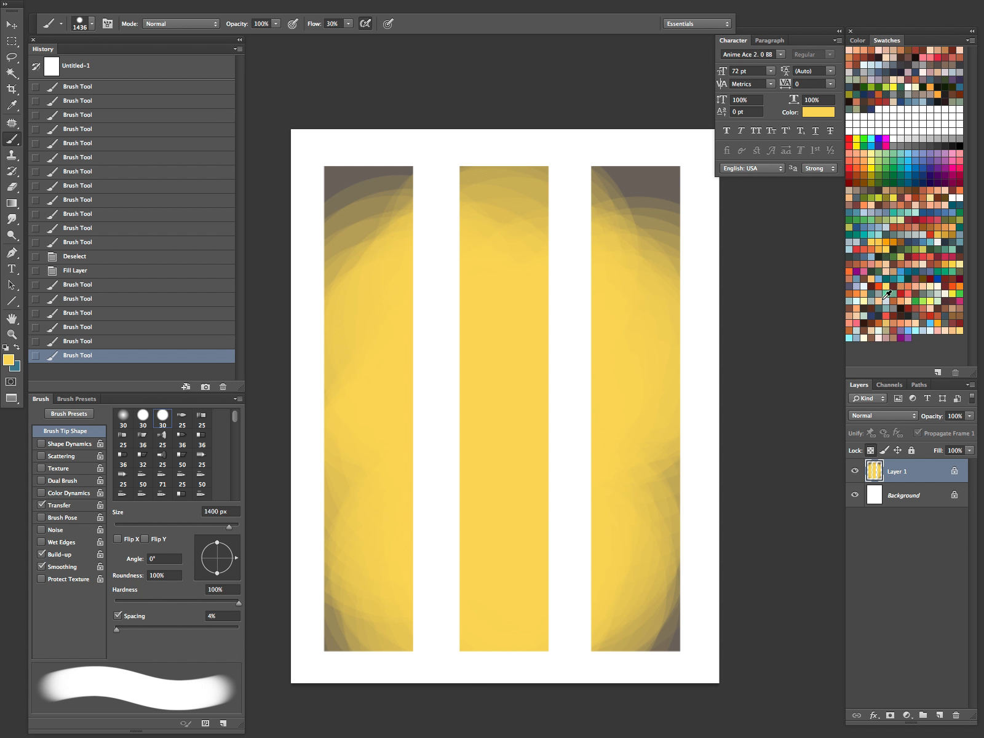
pyautogui.hotkey('shift', 'alt', 'BackSpace')
pyautogui.click(913, 319)
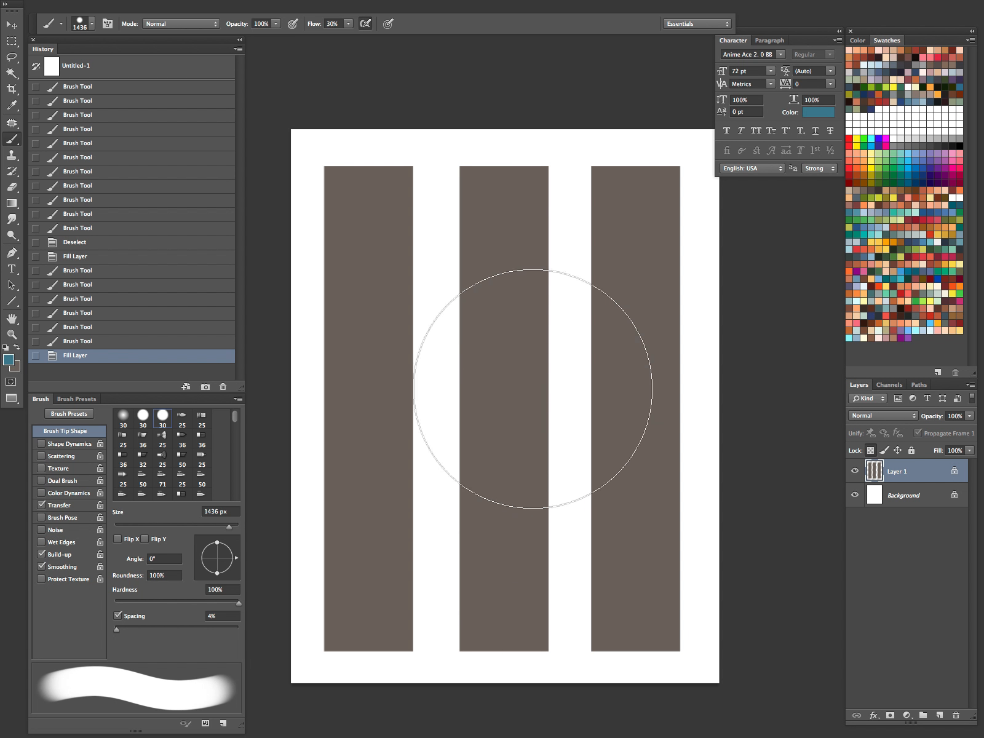
# Paint blue strokes over the lower part of the bars with the hard 1436 px brush and inspect the blended edges
pyautogui.moveTo(532, 388); pyautogui.dragTo(426, 610)
pyautogui.press('z')
pyautogui.click(725, 314)
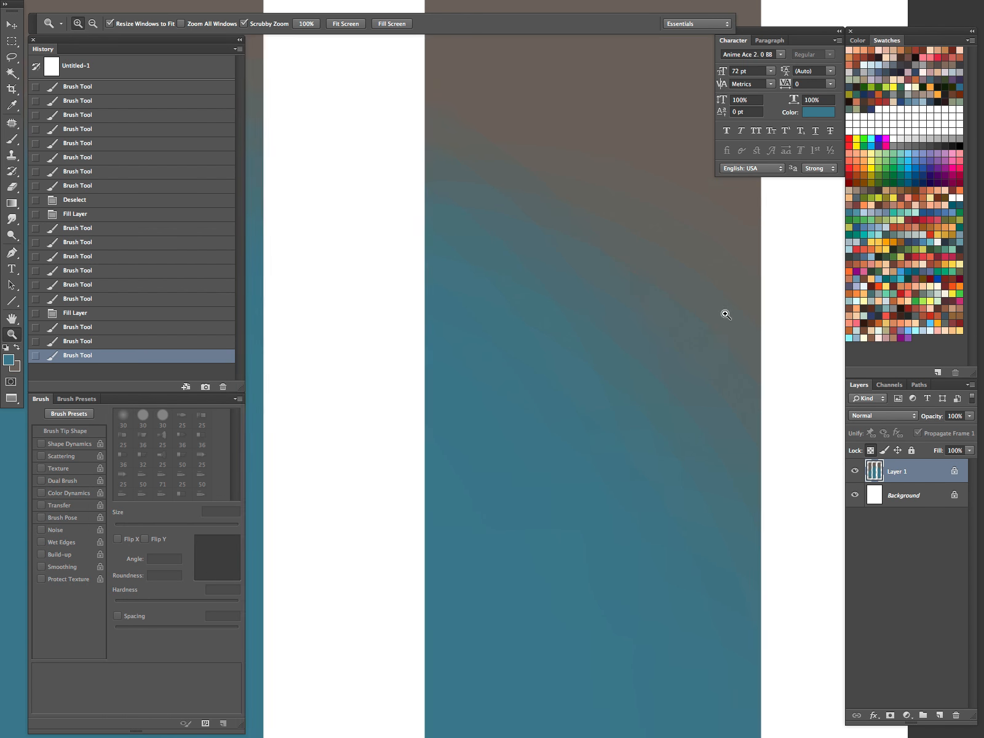
pyautogui.moveTo(725, 314); pyautogui.dragTo(761, 311)
pyautogui.moveTo(607, 407); pyautogui.dragTo(536, 482)
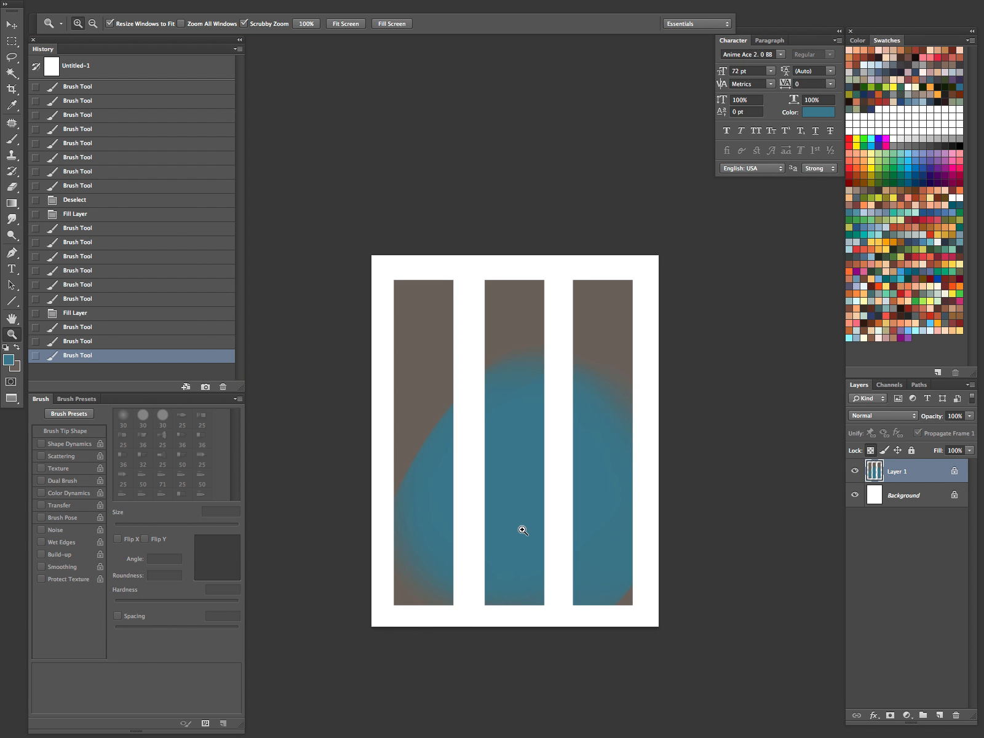
# Refill the three bars with the grey-brown background colour and return to the Brush tool
pyautogui.press('v')
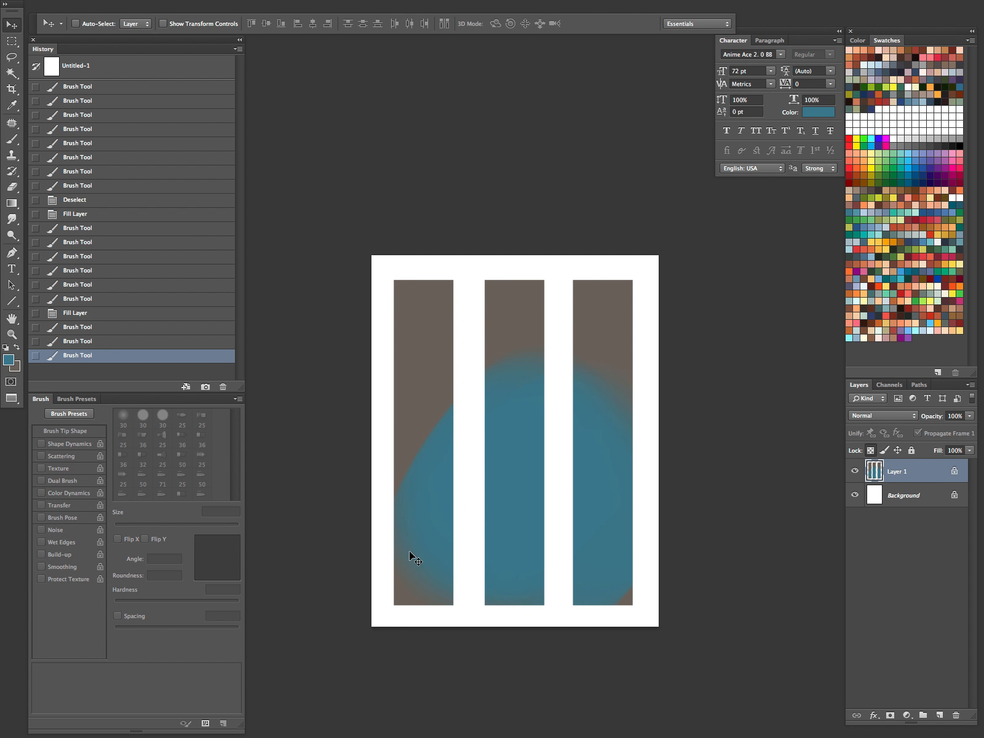
pyautogui.press('super+BackSpace')
pyautogui.press('z')
pyautogui.moveTo(457, 472); pyautogui.dragTo(466, 470)
pyautogui.press('b')
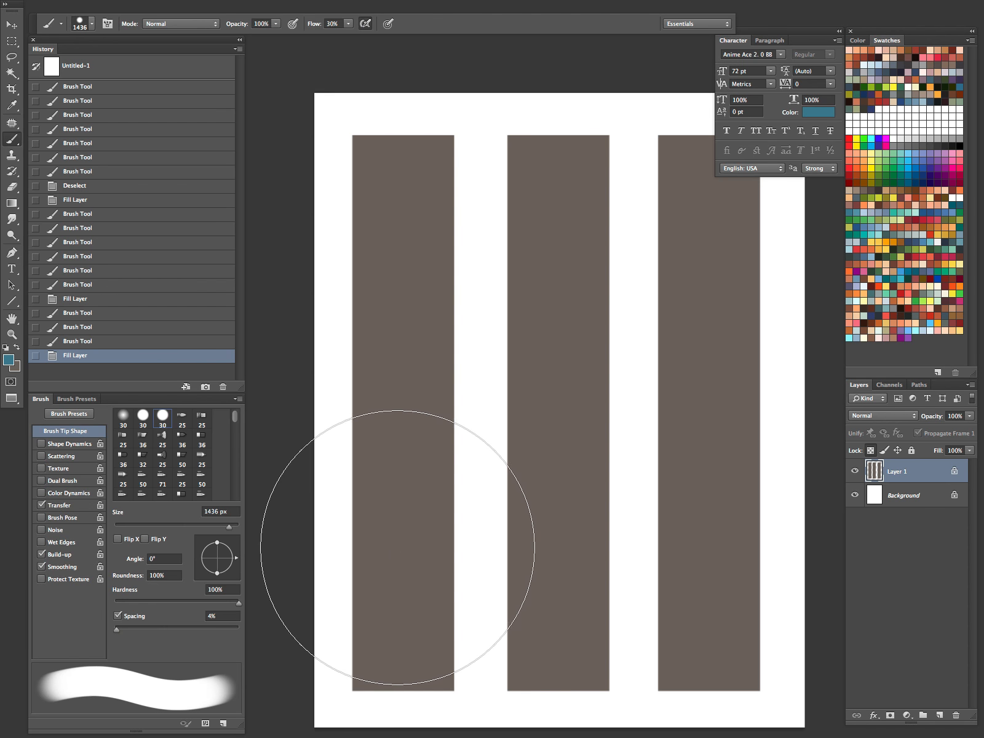
pyautogui.click(80, 399)
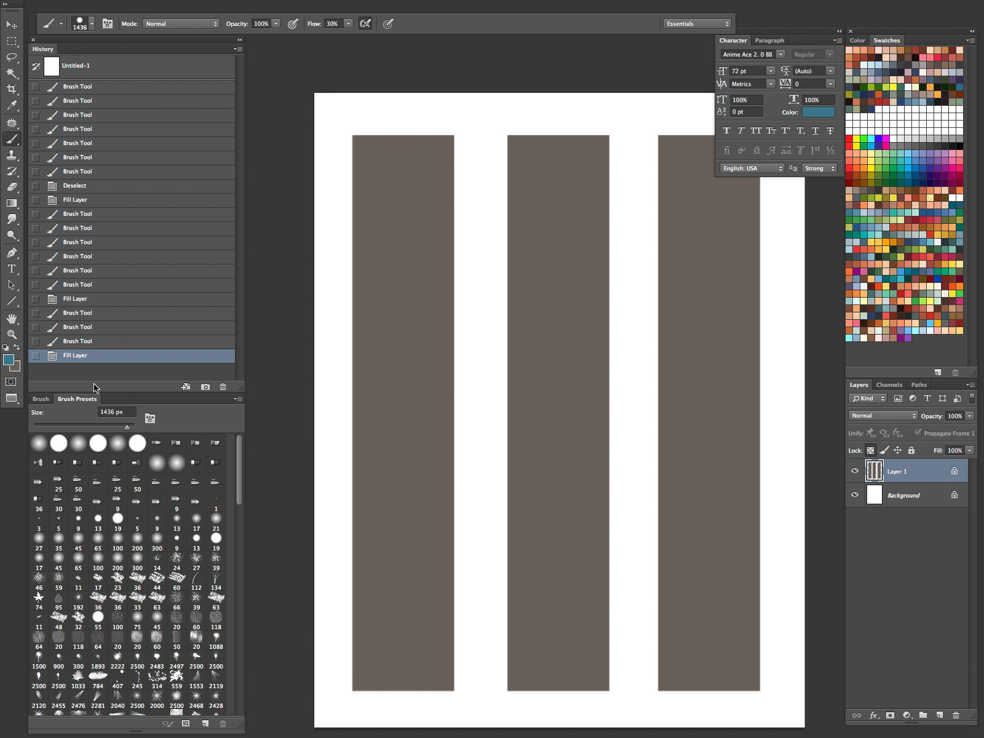
pyautogui.click(41, 399)
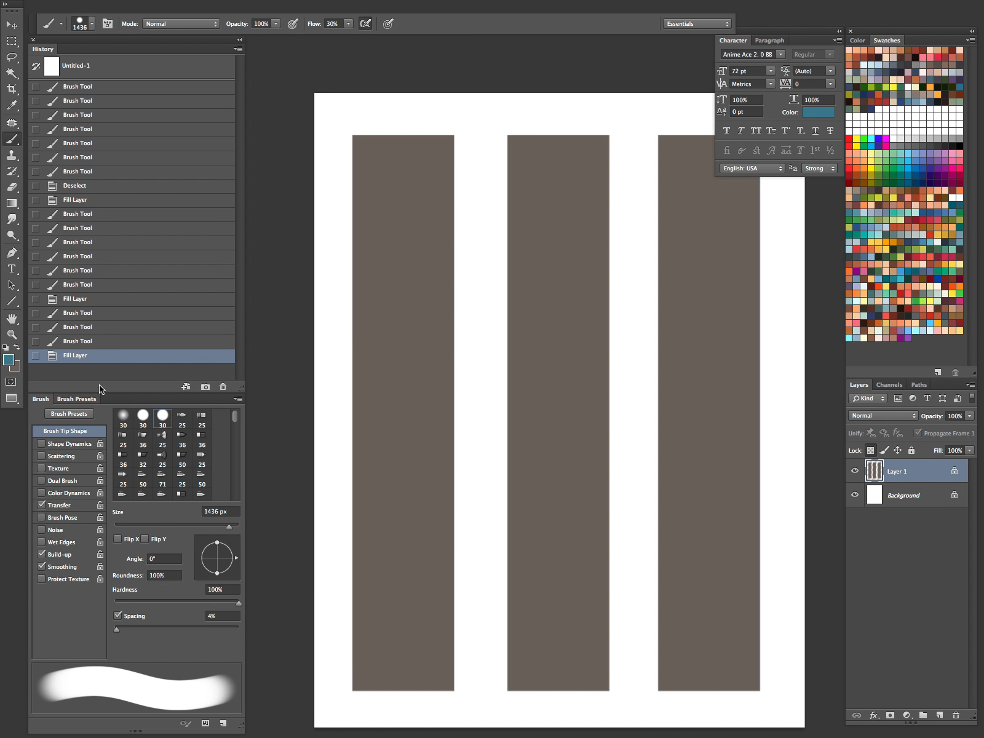
pyautogui.click(86, 398)
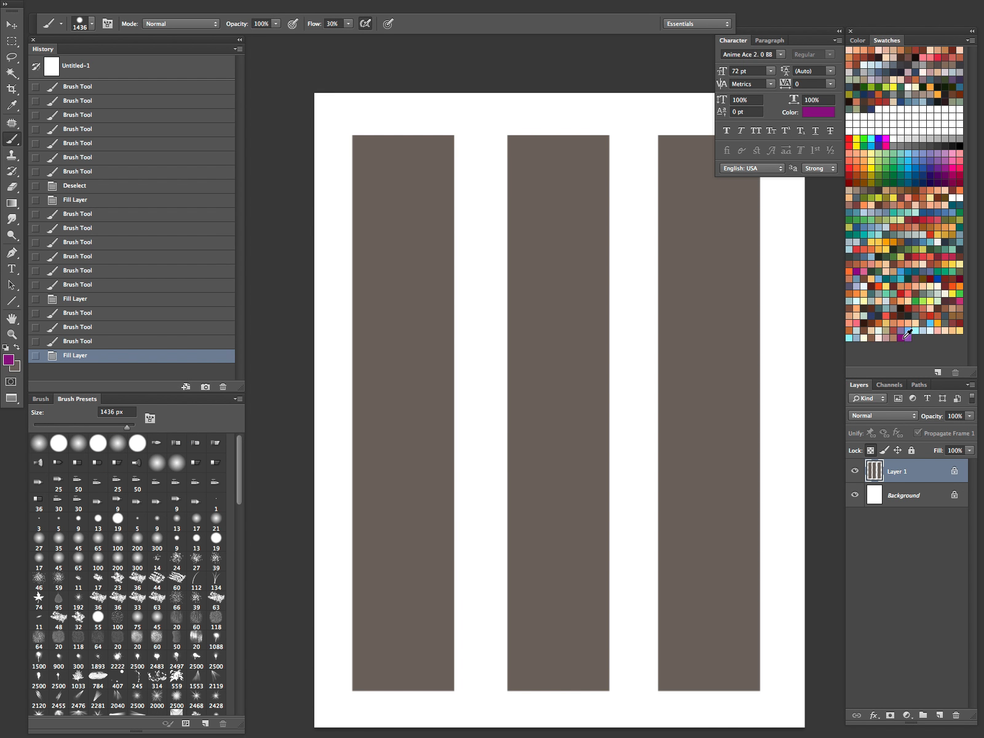
# Select the first bar with a rectangular marquee, fill it with dark purple, swap foreground and background, and return to the Brush tool
pyautogui.press('m')
pyautogui.moveTo(337, 103); pyautogui.dragTo(463, 701)
pyautogui.hotkey('alt', 'BackSpace')
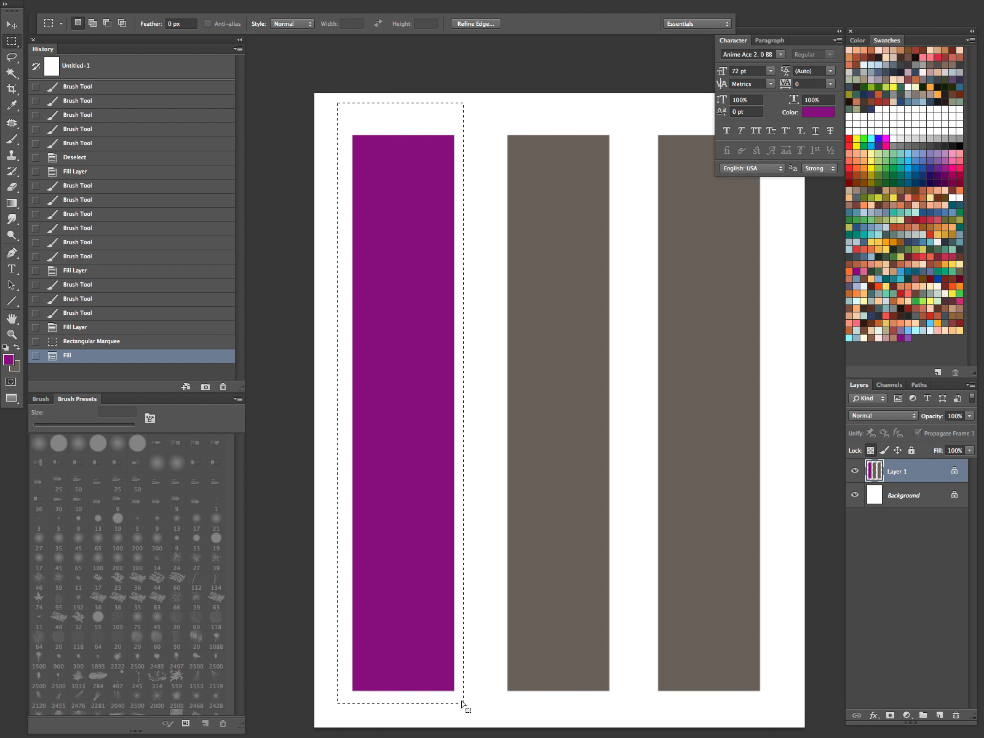
pyautogui.press('x')
pyautogui.press('b')
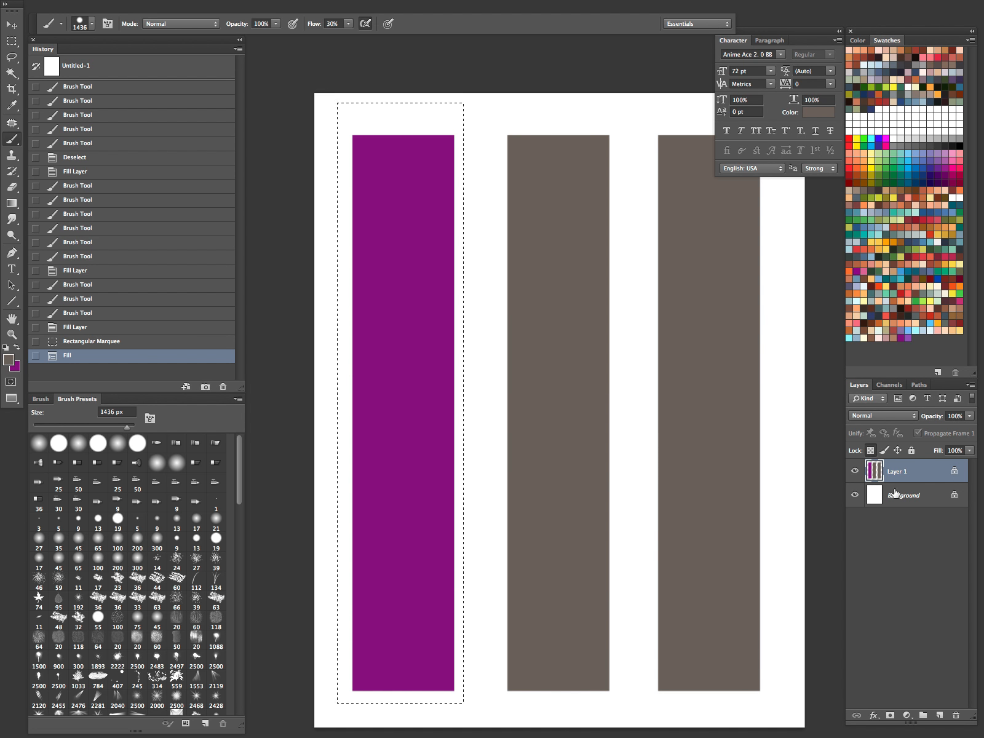
# Reduce the brush to 1000 px, try a light purple stroke at 30% flow on the first bar's middle, and undo it
pyautogui.press('[')
pyautogui.press('[')
pyautogui.press('[')
pyautogui.press('[')
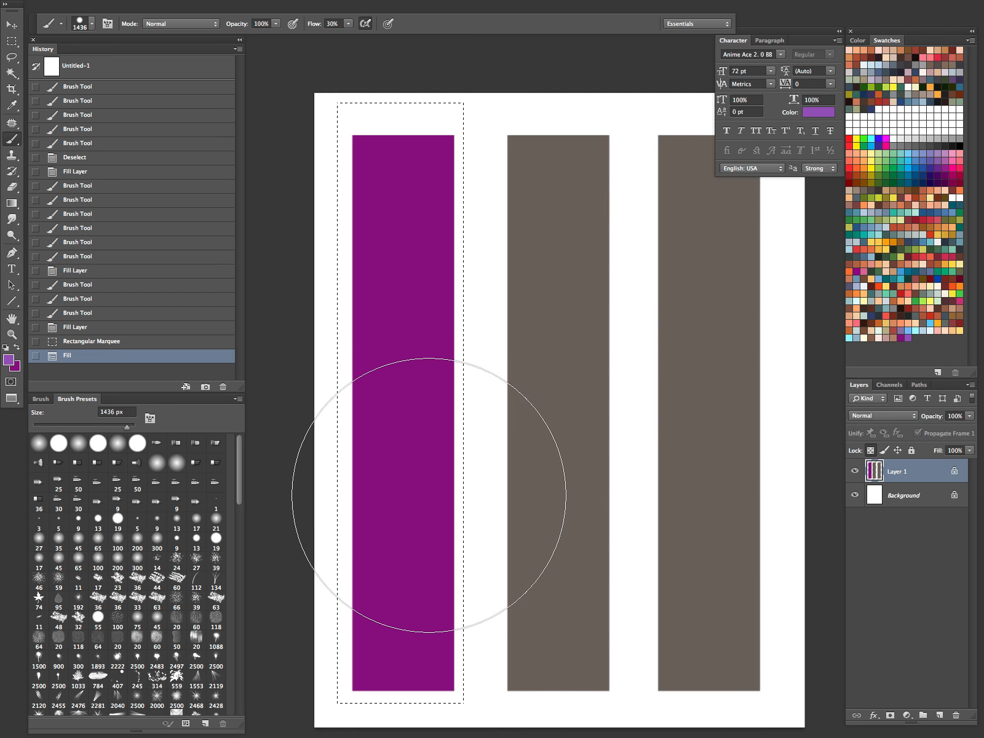
pyautogui.moveTo(409, 442); pyautogui.dragTo(413, 510)
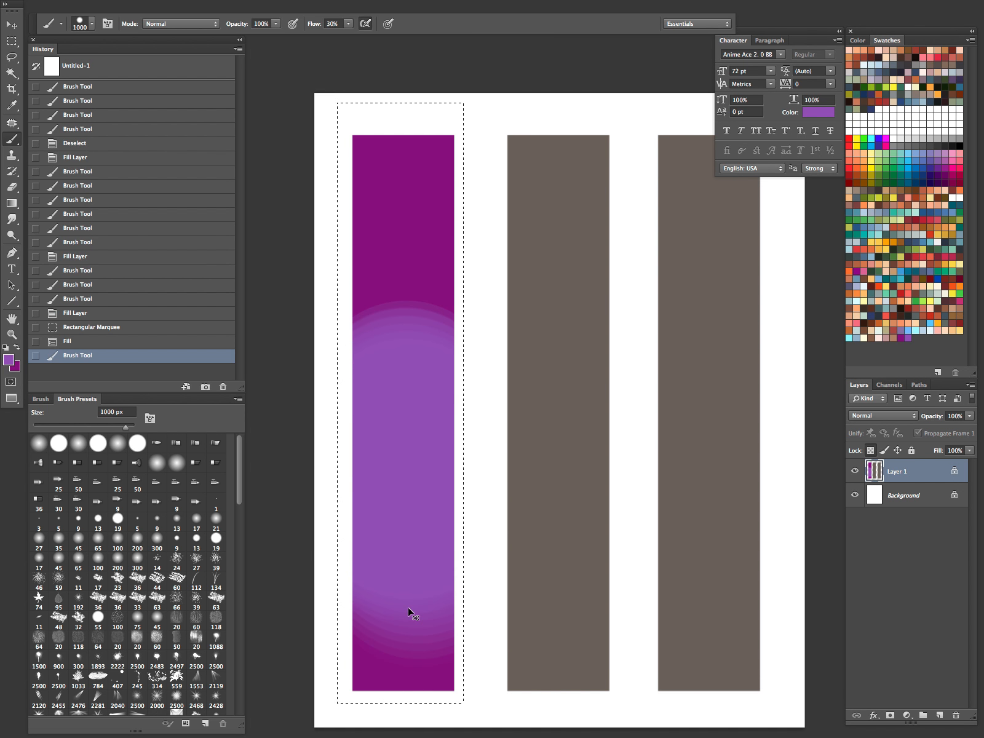
pyautogui.press('super+z')
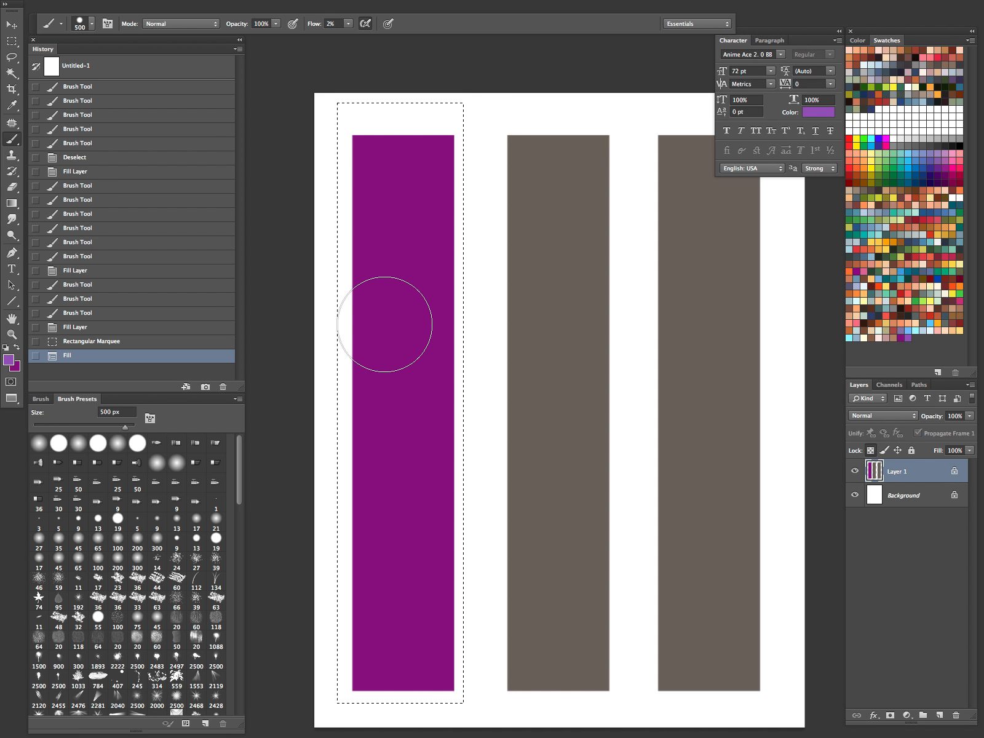
# Try light purple strokes on the first bar with the 500 px brush at 2% and 5% flow, undoing the last stroke each time
pyautogui.moveTo(435, 403); pyautogui.dragTo(410, 464)
pyautogui.rightClick(429, 421)
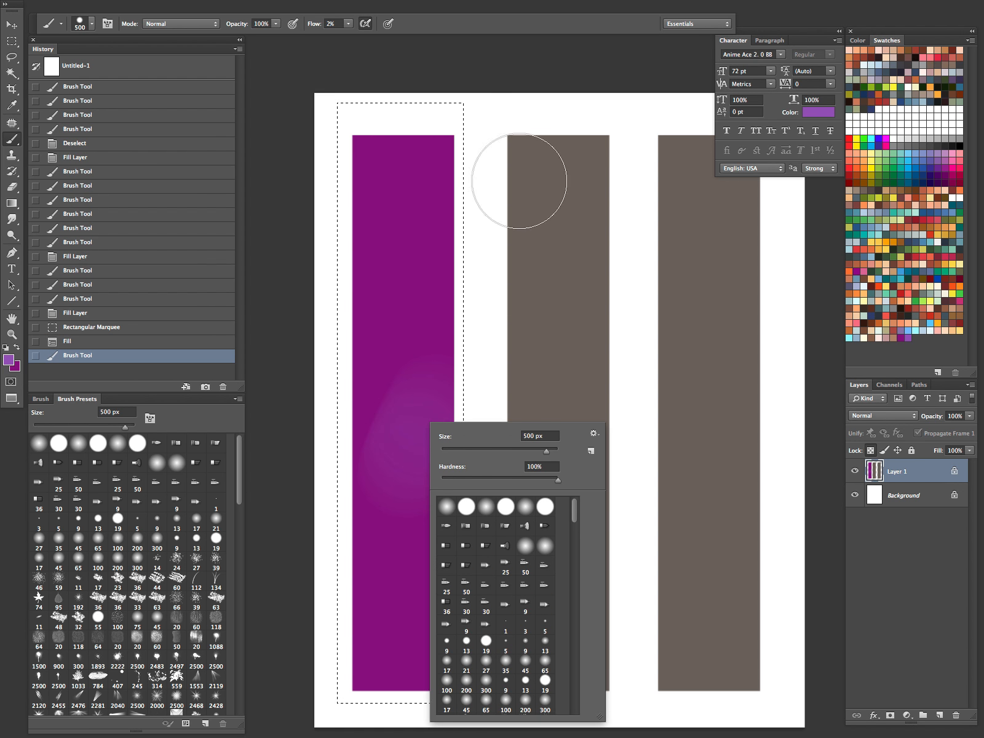
pyautogui.click(519, 234)
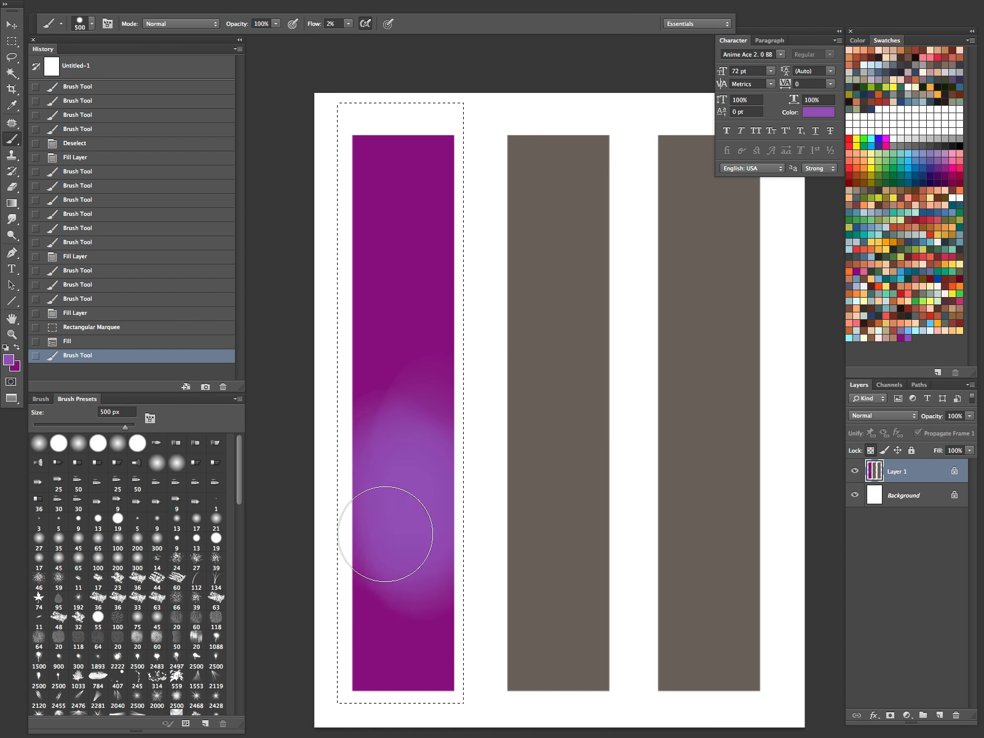
pyautogui.moveTo(407, 627); pyautogui.dragTo(424, 596)
pyautogui.press('super+z')
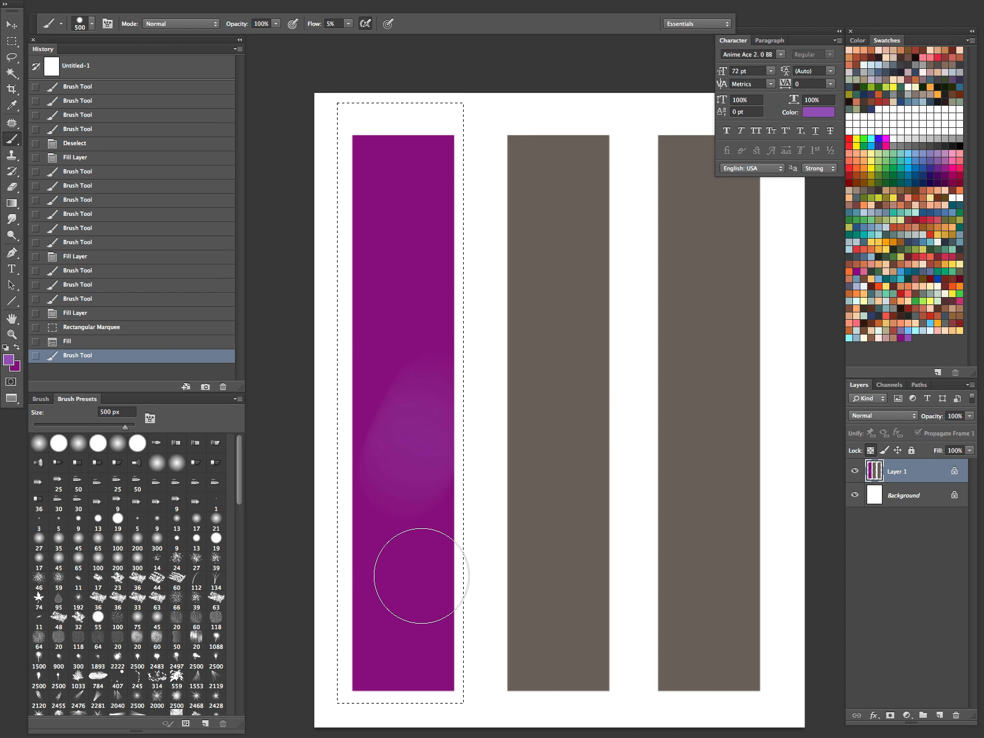
pyautogui.moveTo(377, 664)
pyautogui.mouseDown()
pyautogui.moveTo(375, 585)
pyautogui.moveTo(380, 683)
pyautogui.moveTo(400, 509)
pyautogui.mouseUp()
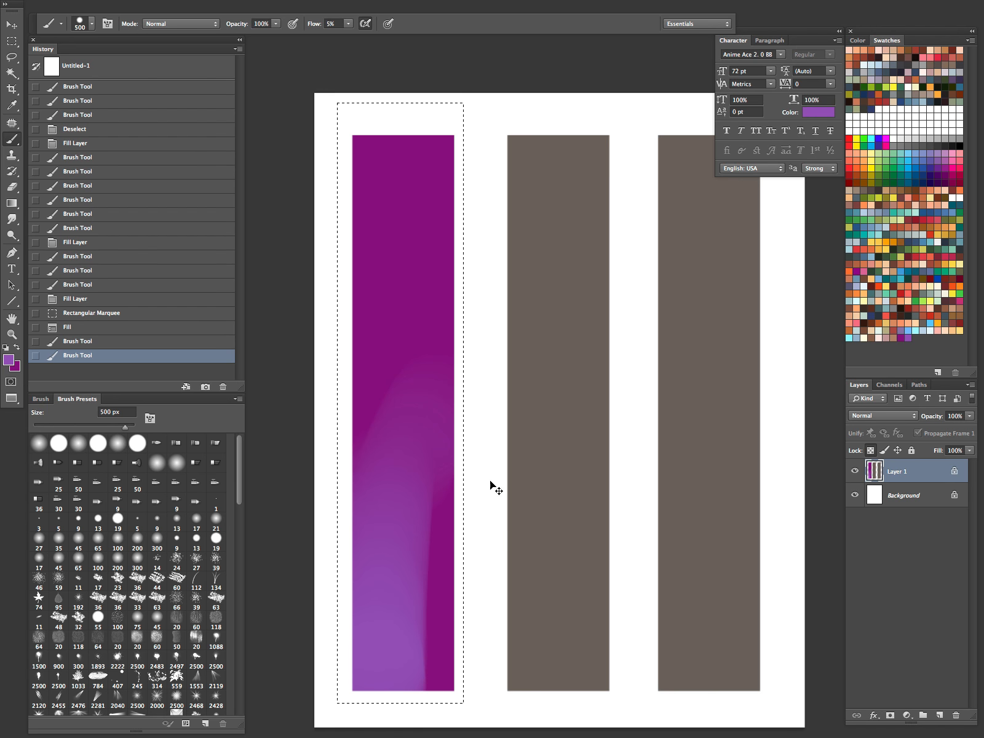
pyautogui.press('super+z')
# Enlarge the brush to 900 px, paint light purple over the first bar's lower part at 5% flow, and inspect the gradient with the panels hidden
pyautogui.scroll(-5, 496, 544)
pyautogui.press(']')
pyautogui.press(']')
pyautogui.press(']')
pyautogui.press(']')
pyautogui.moveTo(415, 664)
pyautogui.mouseDown()
pyautogui.moveTo(411, 610)
pyautogui.moveTo(406, 634)
pyautogui.moveTo(422, 442)
pyautogui.moveTo(410, 672)
pyautogui.moveTo(389, 652)
pyautogui.moveTo(417, 186)
pyautogui.moveTo(421, 258)
pyautogui.moveTo(478, 250)
pyautogui.moveTo(488, 299)
pyautogui.moveTo(522, 307)
pyautogui.moveTo(564, 455)
pyautogui.moveTo(611, 506)
pyautogui.mouseUp()
pyautogui.press('Tab')
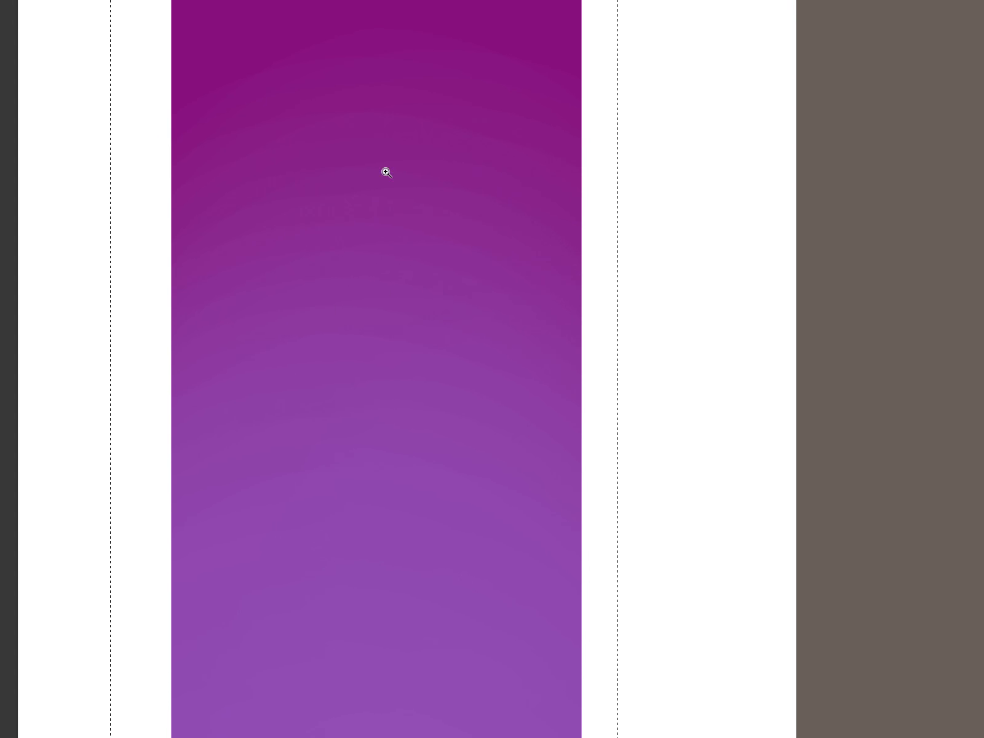
pyautogui.moveTo(496, 459); pyautogui.dragTo(432, 488)
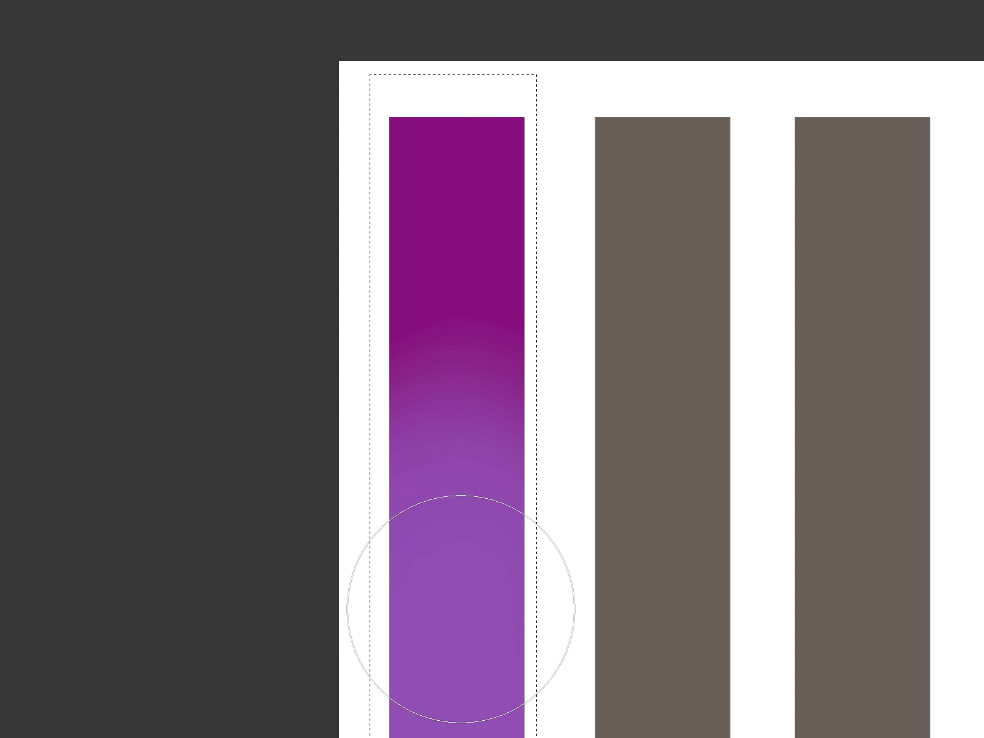
pyautogui.moveTo(572, 604); pyautogui.dragTo(579, 334)
pyautogui.moveTo(565, 393); pyautogui.dragTo(498, 452)
pyautogui.moveTo(616, 408); pyautogui.dragTo(529, 479)
pyautogui.click(462, 416)
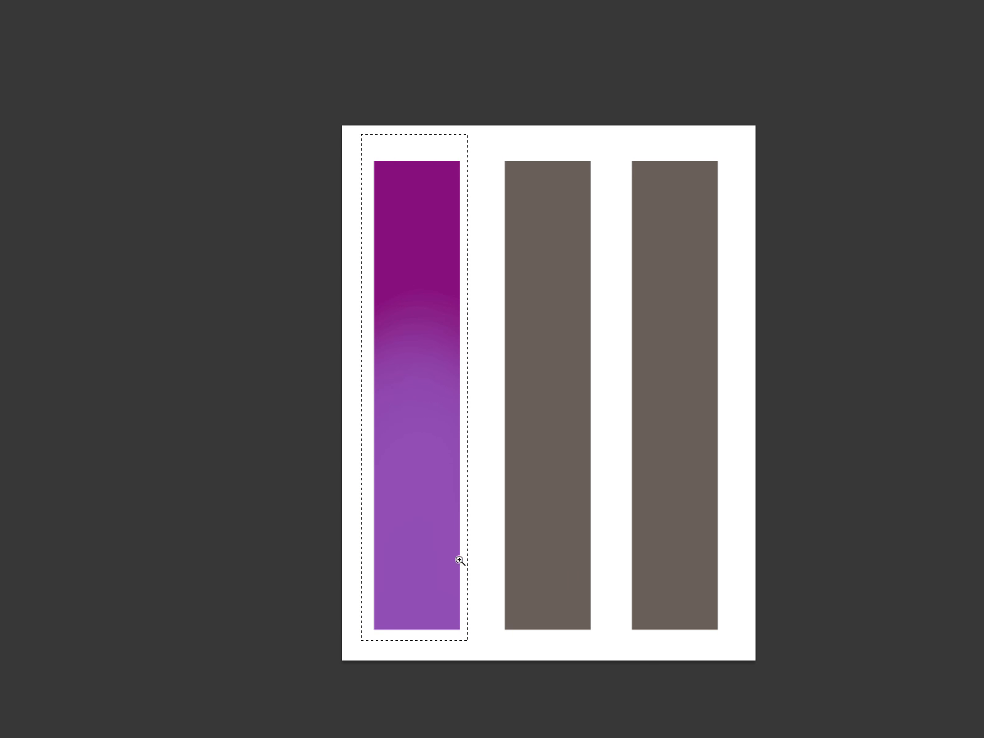
# Undo all the light purple strokes on the first bar and show the panels again with the Brush tool active
pyautogui.hotkey('ctrl', 'alt', 'z')
pyautogui.hotkey('ctrl', 'alt', 'z')
pyautogui.hotkey('ctrl', 'alt', 'z')
pyautogui.hotkey('ctrl', 'alt', 'z')
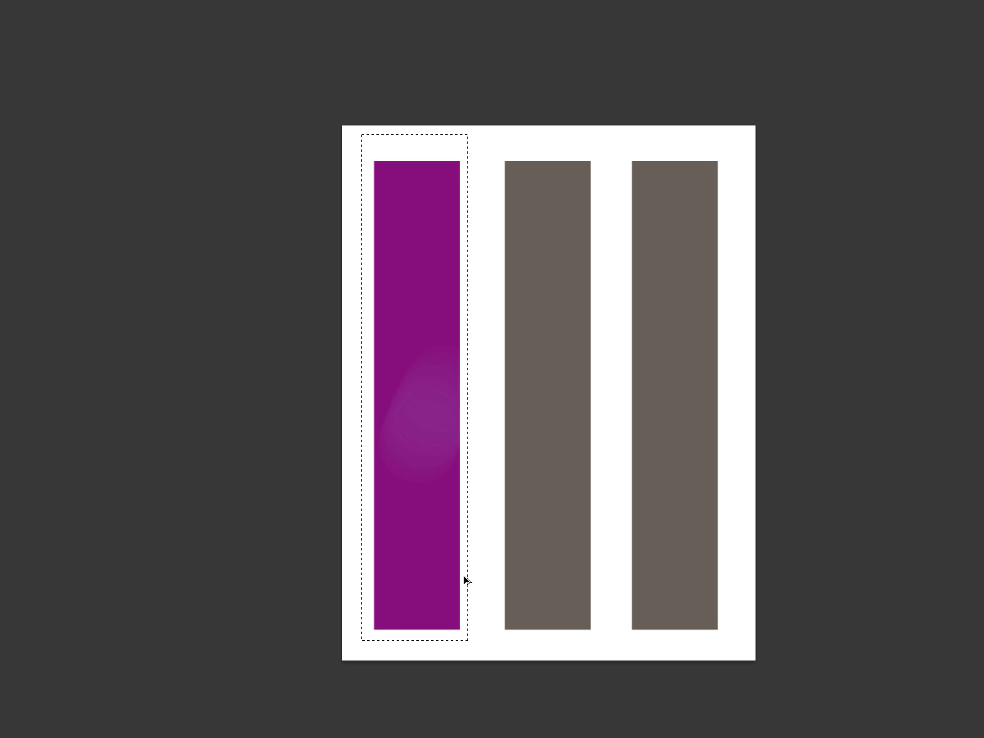
pyautogui.hotkey('ctrl', 'alt', 'z')
pyautogui.press('Tab')
pyautogui.moveTo(477, 534); pyautogui.dragTo(526, 488)
pyautogui.press('b')
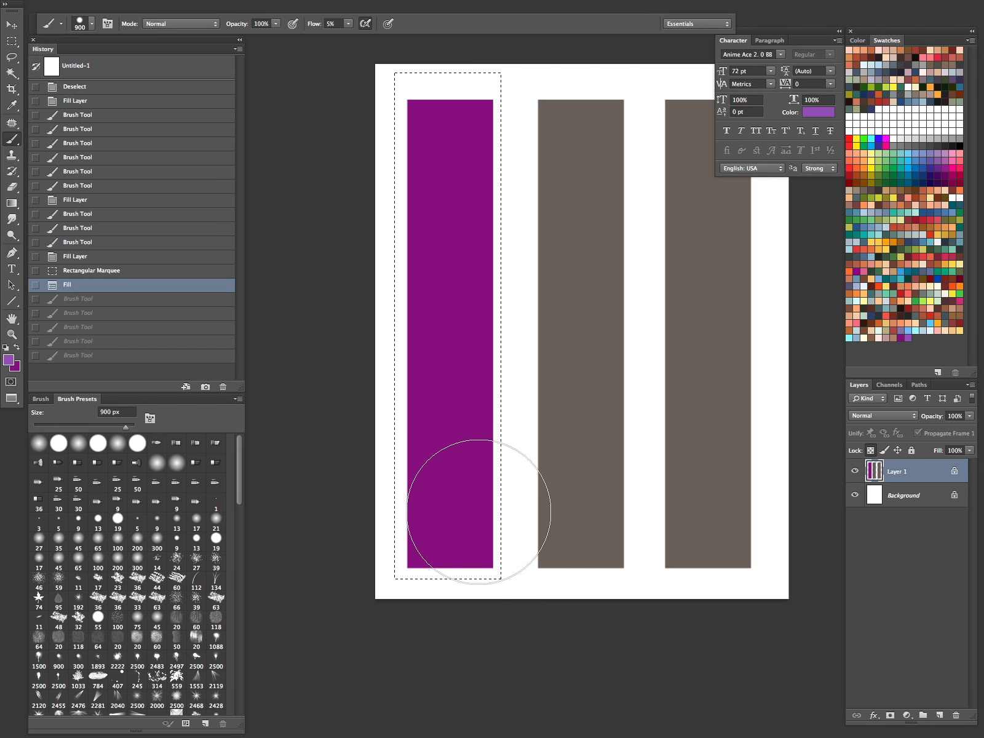
# Paint light purple up the first bar with the 900 px brush at 5% flow and blend the transition using sampled purple
pyautogui.moveTo(549, 551); pyautogui.dragTo(682, 492)
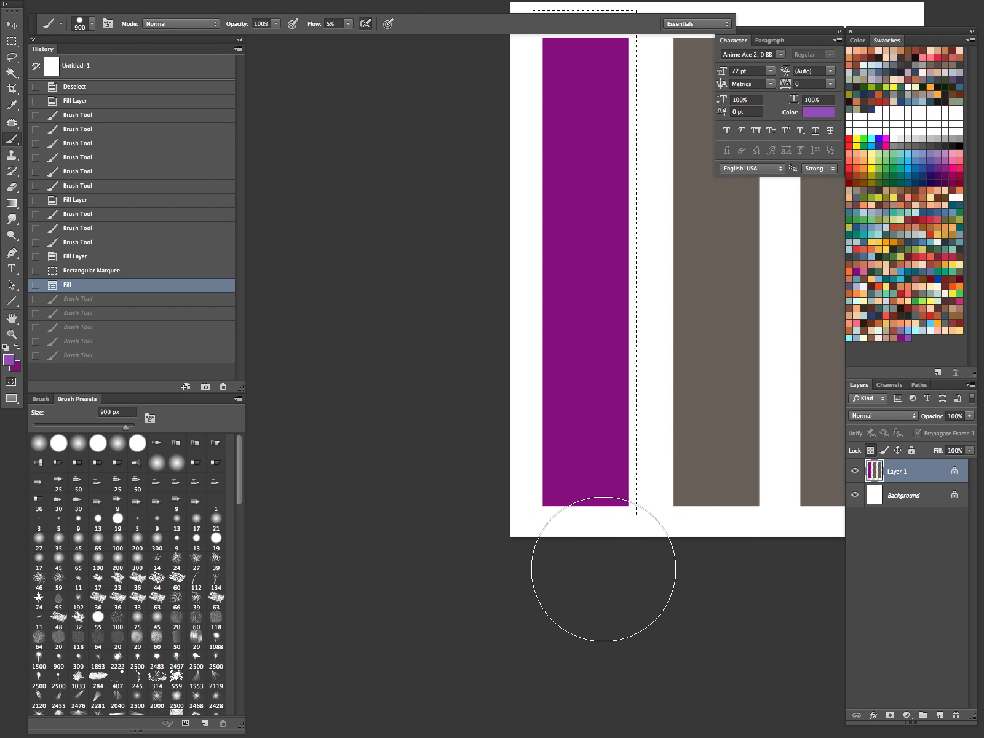
pyautogui.moveTo(624, 576)
pyautogui.mouseDown()
pyautogui.moveTo(594, 563)
pyautogui.moveTo(646, 550)
pyautogui.moveTo(552, 551)
pyautogui.moveTo(613, 517)
pyautogui.moveTo(570, 592)
pyautogui.moveTo(592, 565)
pyautogui.moveTo(571, 621)
pyautogui.moveTo(527, 524)
pyautogui.moveTo(620, 490)
pyautogui.moveTo(593, 503)
pyautogui.moveTo(611, 473)
pyautogui.moveTo(656, 455)
pyautogui.moveTo(518, 466)
pyautogui.moveTo(646, 397)
pyautogui.moveTo(547, 371)
pyautogui.moveTo(584, 318)
pyautogui.moveTo(623, 292)
pyautogui.moveTo(607, 277)
pyautogui.moveTo(552, 275)
pyautogui.moveTo(609, 253)
pyautogui.mouseUp()
pyautogui.press('space')
pyautogui.moveTo(713, 322)
pyautogui.mouseDown()
pyautogui.moveTo(630, 397)
pyautogui.moveTo(635, 456)
pyautogui.mouseUp()
pyautogui.keyDown('alt'); pyautogui.click(481, 264); pyautogui.keyUp('alt')
pyautogui.moveTo(481, 264)
pyautogui.mouseDown()
pyautogui.moveTo(446, 307)
pyautogui.moveTo(570, 406)
pyautogui.mouseUp()
pyautogui.moveTo(539, 420); pyautogui.dragTo(658, 362)
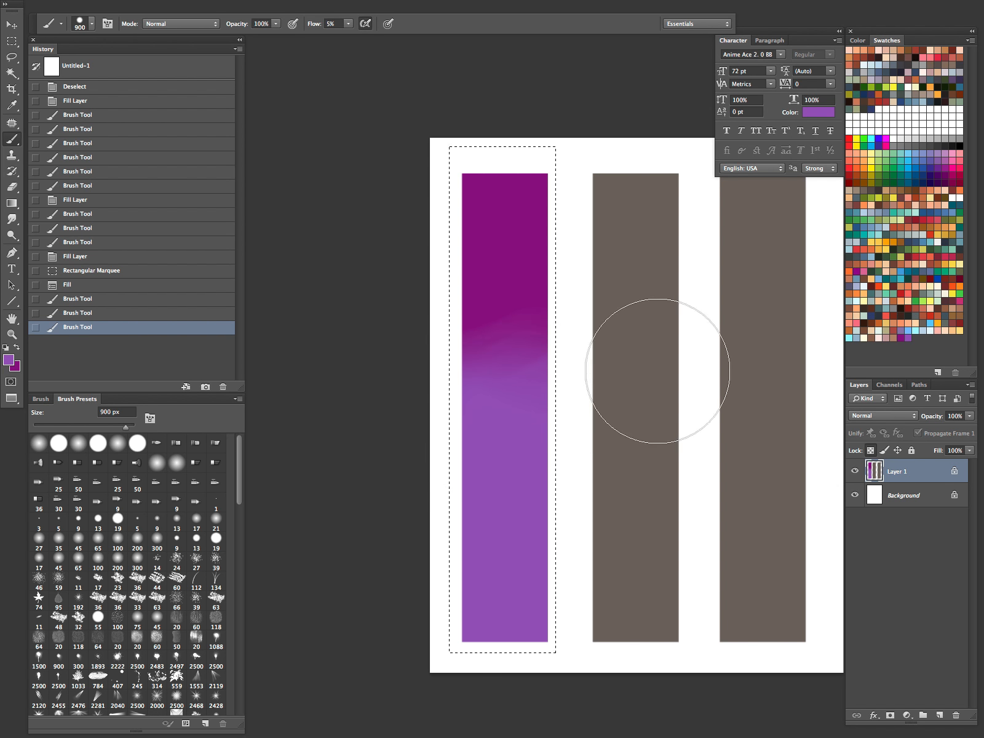
# Sample the dark purple, paint it down over the first bar's transition, and set light purple as the brush colour again
pyautogui.keyDown('alt'); pyautogui.click(515, 259); pyautogui.keyUp('alt')
pyautogui.moveTo(544, 323)
pyautogui.mouseDown()
pyautogui.moveTo(549, 345)
pyautogui.moveTo(533, 394)
pyautogui.mouseUp()
pyautogui.keyDown('alt'); pyautogui.click(538, 512); pyautogui.keyUp('alt')
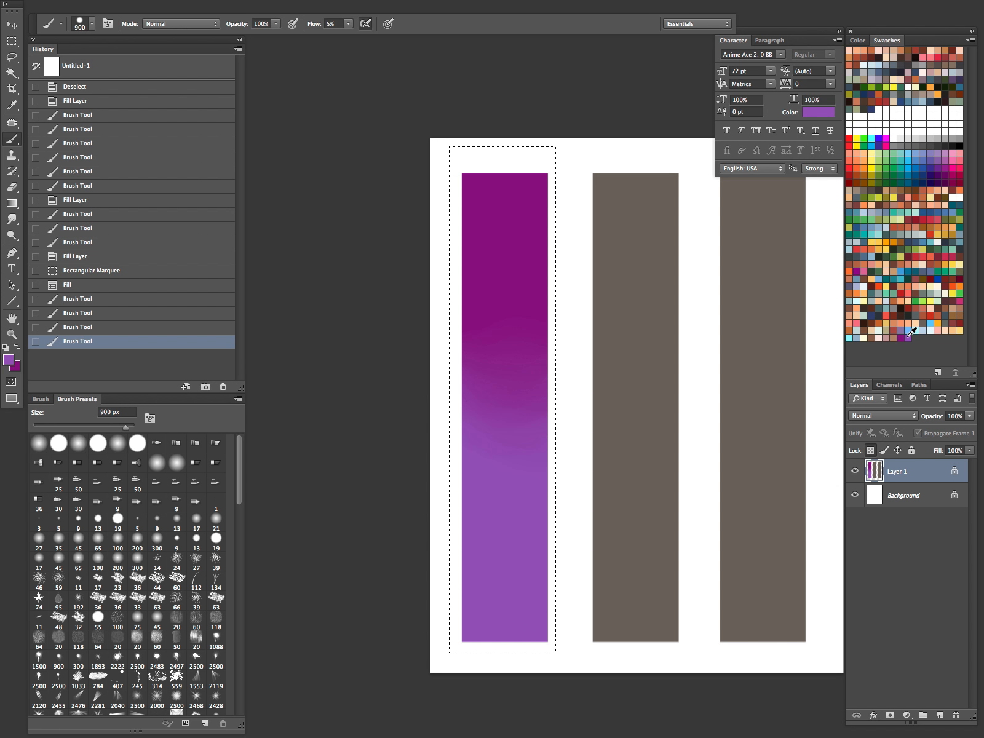
# Refill the first bar with dark purple and paint light purple from its lower end upward with the 900 px brush at 5% flow
pyautogui.hotkey('ctrl', 'BackSpace')
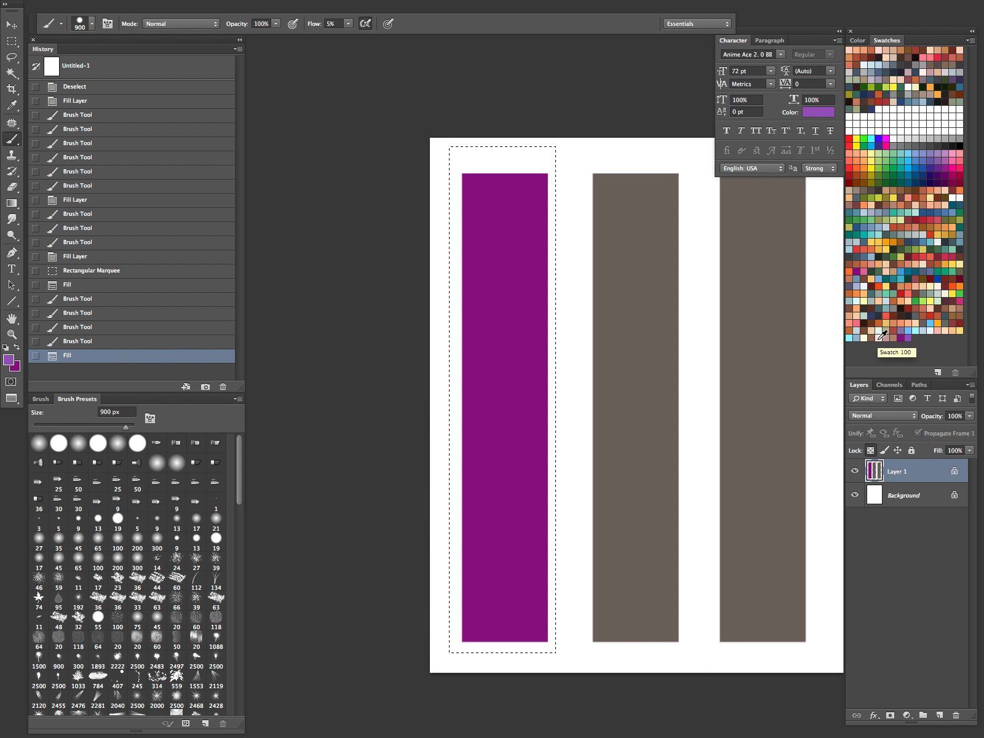
pyautogui.scroll(-3, 611, 641)
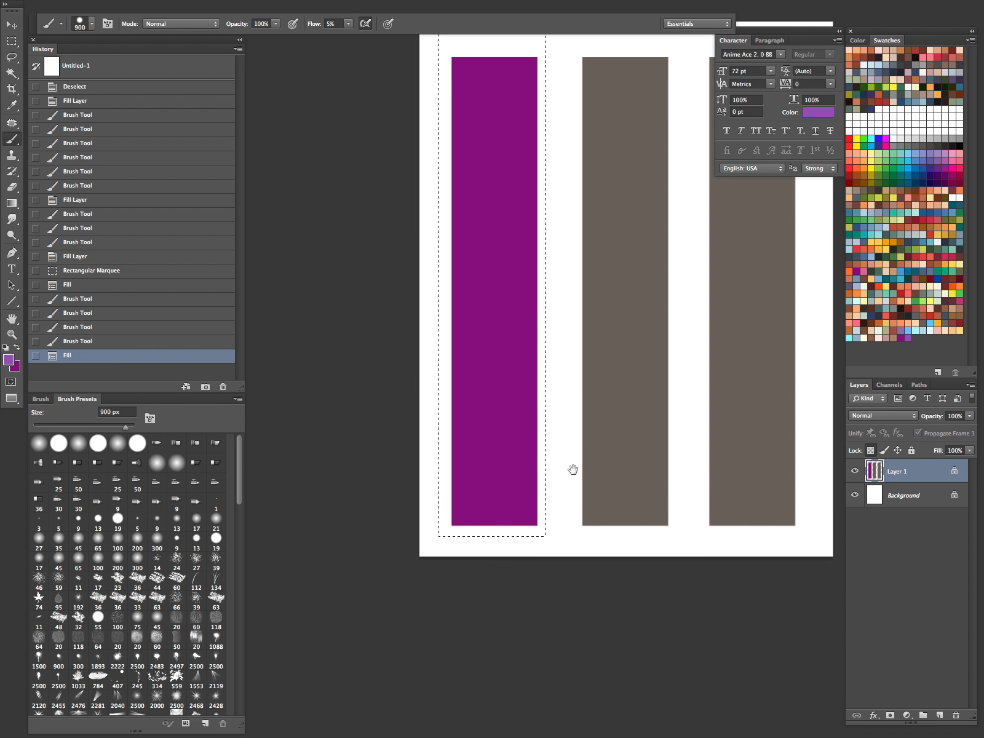
pyautogui.moveTo(468, 599)
pyautogui.mouseDown()
pyautogui.moveTo(530, 577)
pyautogui.moveTo(489, 577)
pyautogui.moveTo(505, 558)
pyautogui.moveTo(491, 540)
pyautogui.moveTo(514, 509)
pyautogui.moveTo(505, 491)
pyautogui.moveTo(525, 468)
pyautogui.moveTo(488, 473)
pyautogui.moveTo(523, 428)
pyautogui.moveTo(489, 420)
pyautogui.moveTo(487, 405)
pyautogui.moveTo(516, 364)
pyautogui.moveTo(490, 341)
pyautogui.moveTo(498, 326)
pyautogui.moveTo(481, 318)
pyautogui.moveTo(513, 284)
pyautogui.moveTo(498, 262)
pyautogui.moveTo(502, 236)
pyautogui.mouseUp()
pyautogui.moveTo(662, 344)
pyautogui.mouseDown()
pyautogui.moveTo(531, 476)
pyautogui.moveTo(571, 450)
pyautogui.moveTo(490, 588)
pyautogui.mouseUp()
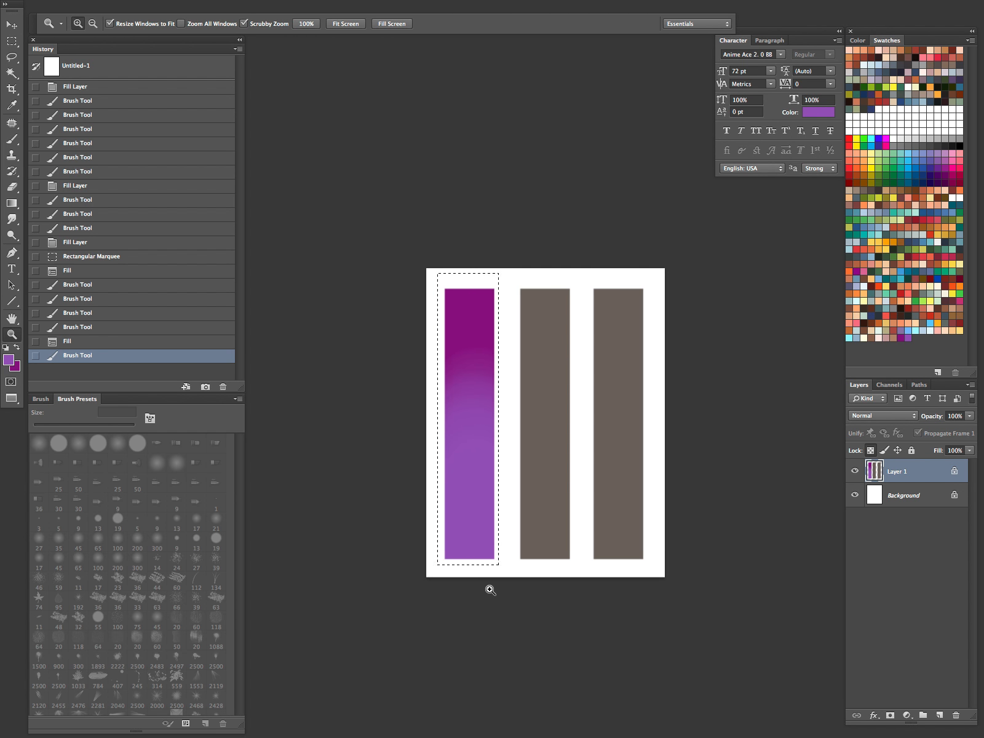
pyautogui.moveTo(534, 465); pyautogui.dragTo(581, 458)
pyautogui.scroll(-2, 535, 581)
# Select the middle bar with a rectangular marquee and fill it with dark grey
pyautogui.press('m')
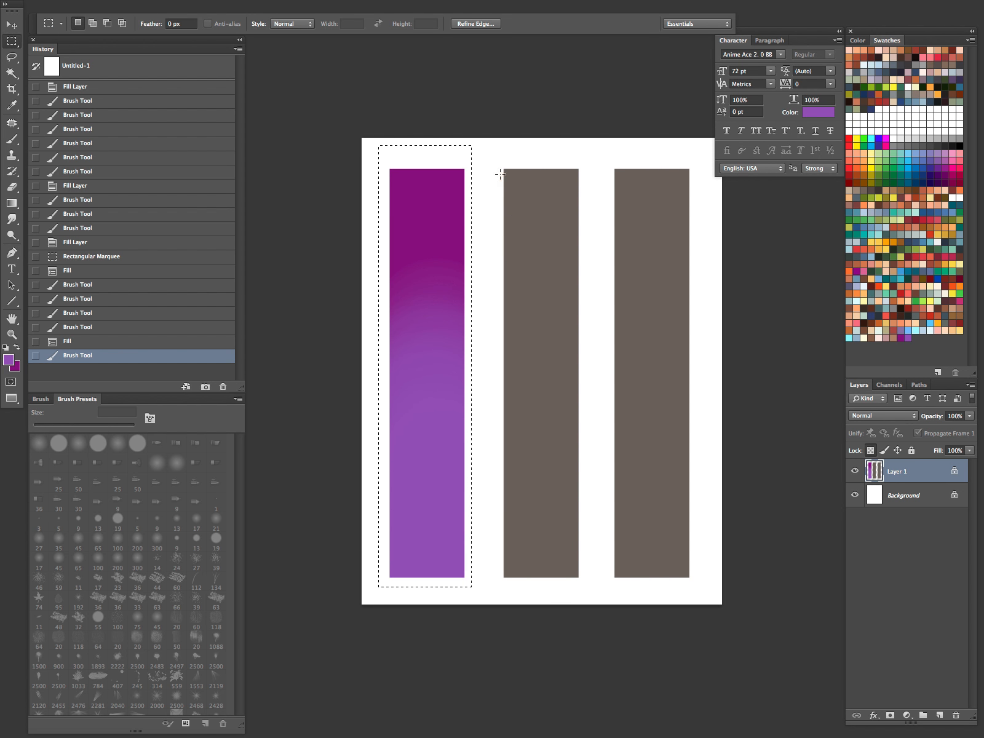
pyautogui.click(497, 166)
pyautogui.moveTo(495, 158); pyautogui.dragTo(593, 596)
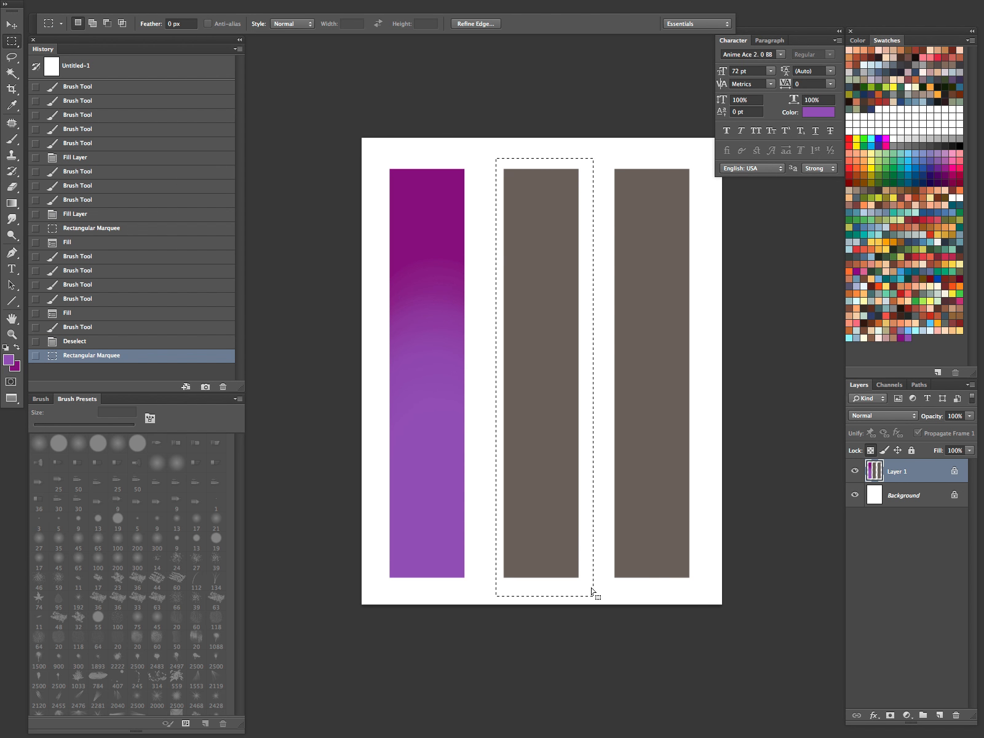
pyautogui.click(929, 140)
pyautogui.hotkey('alt', 'BackSpace')
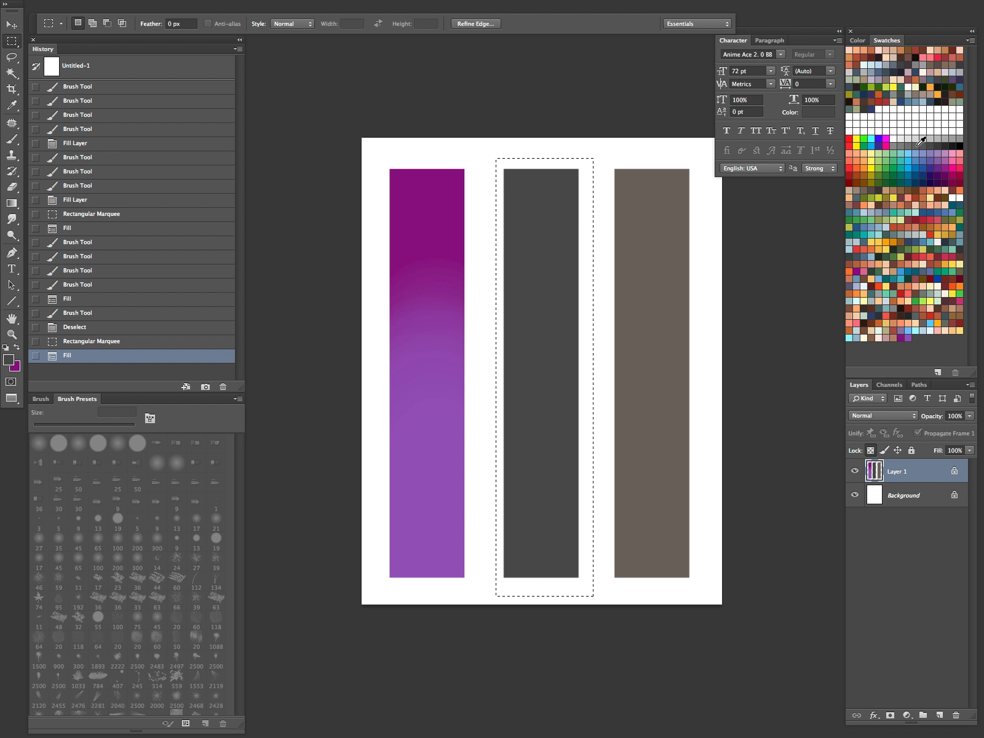
# Set medium grey as the foreground colour and light grey as the background, then activate the Brush tool
pyautogui.press('x')
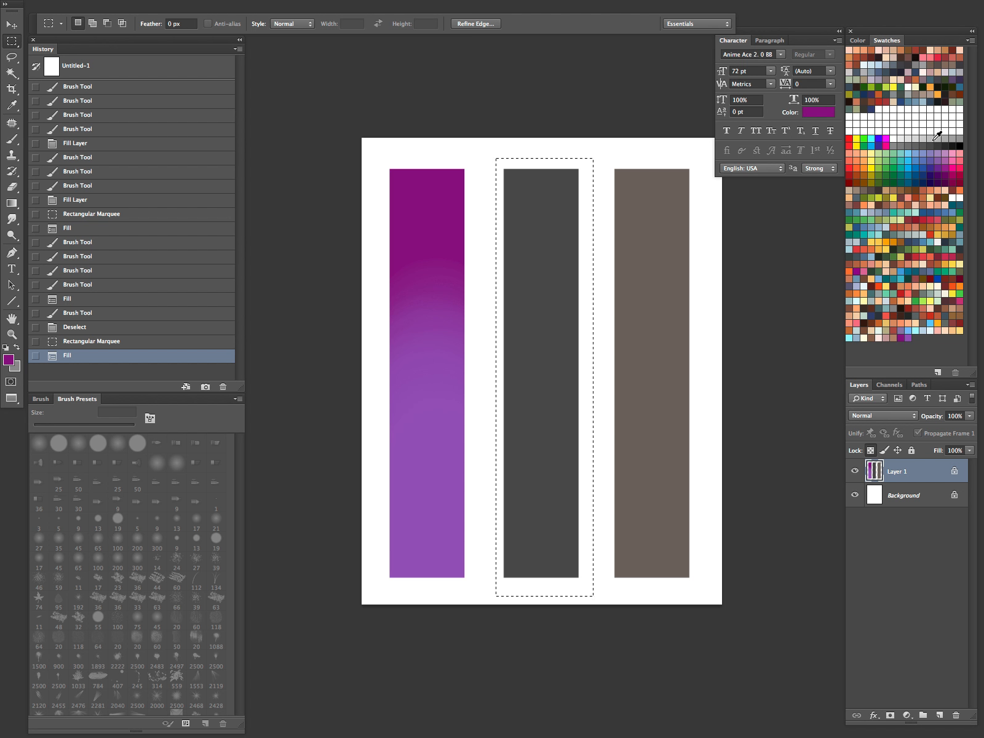
pyautogui.click(914, 140)
pyautogui.press('x')
pyautogui.moveTo(611, 416); pyautogui.dragTo(415, 395)
pyautogui.press('b')
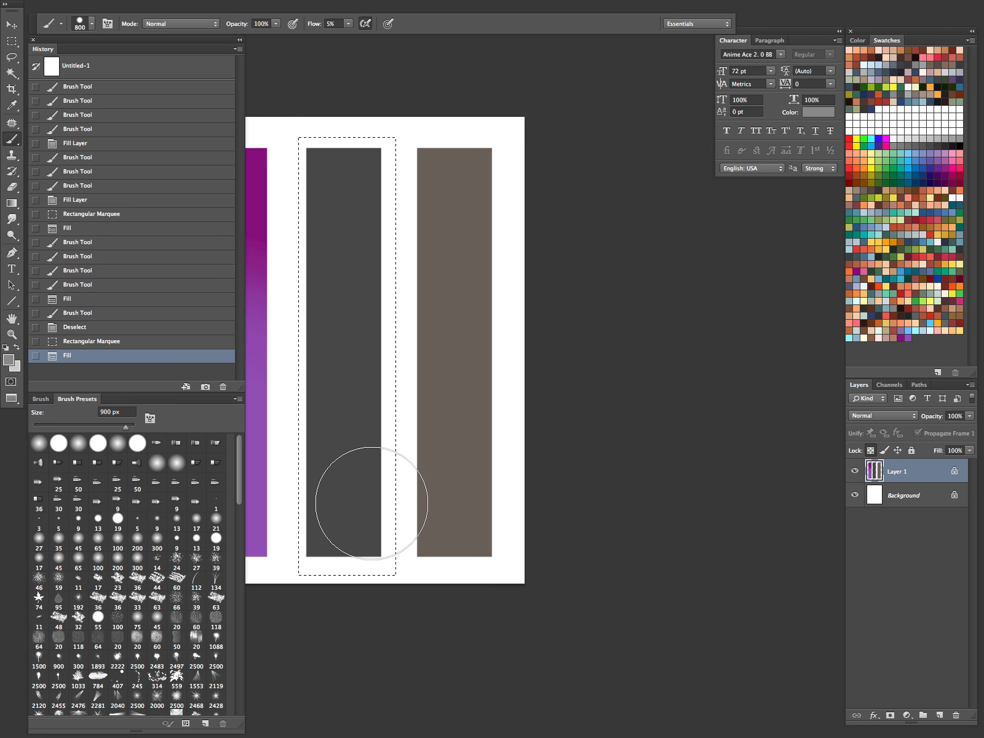
# Try one medium grey vertical stroke on the middle bar with the 500 px brush and undo it
pyautogui.hscroll(-5, 492, 307)
pyautogui.scroll(-3, 491, 308)
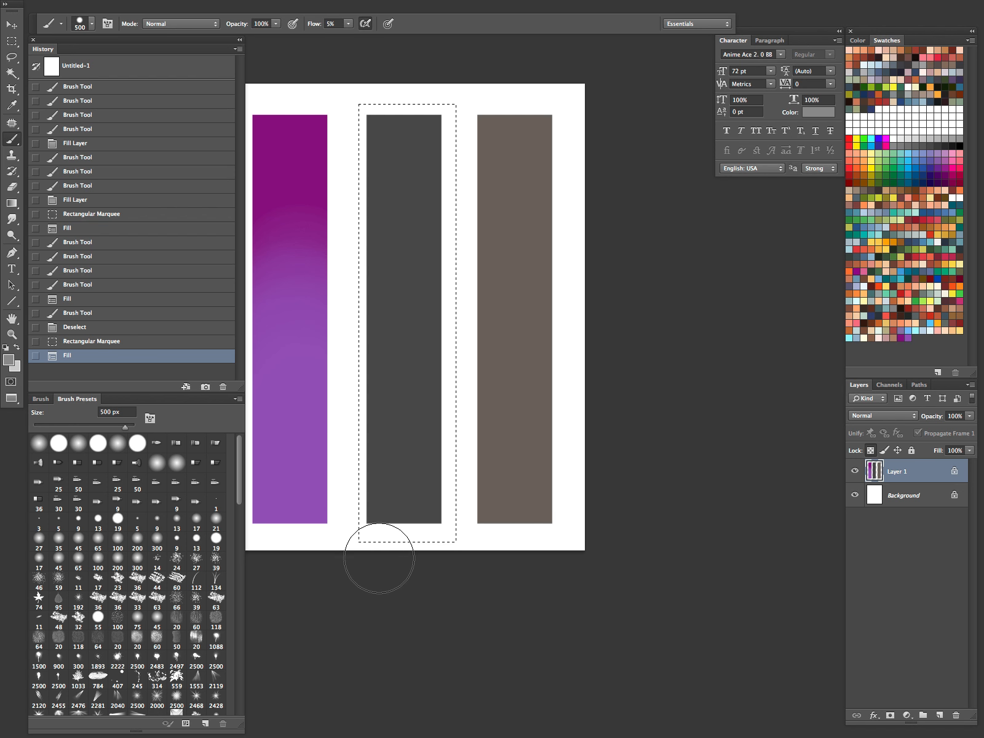
pyautogui.moveTo(373, 535); pyautogui.dragTo(375, 344)
pyautogui.press('super+z')
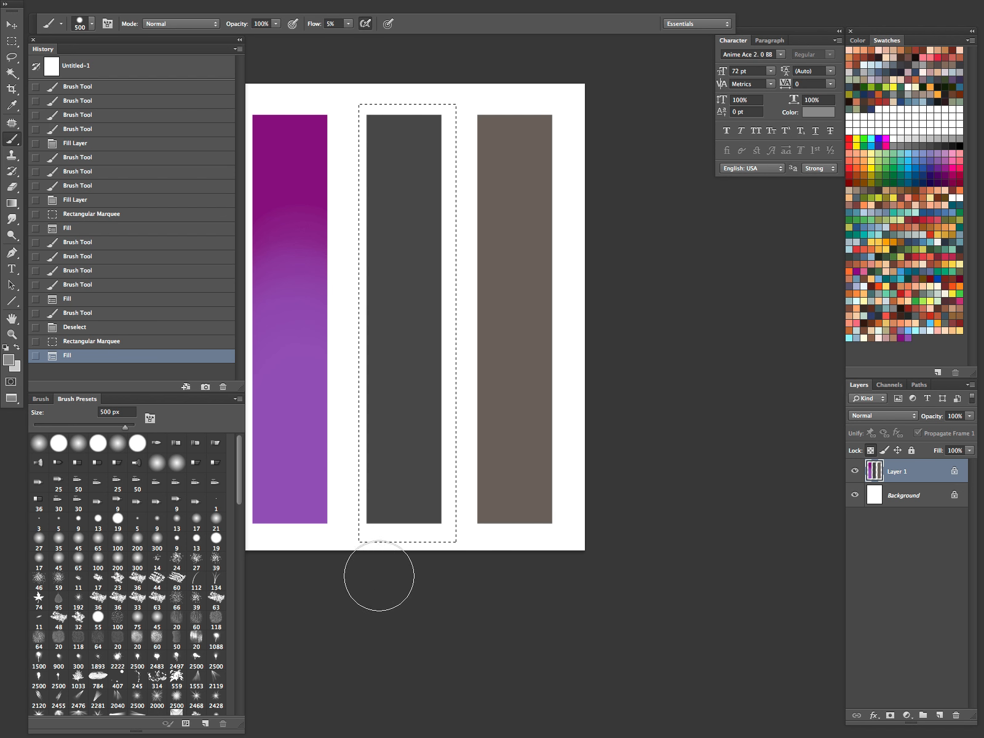
# Cover the middle bar's lower half with repeated vertical medium grey strokes using the 500 px brush at 5% flow, and inspect the transition
pyautogui.moveTo(370, 544); pyautogui.dragTo(365, 307)
pyautogui.moveTo(400, 553); pyautogui.dragTo(393, 307)
pyautogui.moveTo(413, 595)
pyautogui.mouseDown()
pyautogui.moveTo(415, 308)
pyautogui.moveTo(425, 307)
pyautogui.mouseUp()
pyautogui.moveTo(426, 615); pyautogui.dragTo(418, 307)
pyautogui.moveTo(429, 565); pyautogui.dragTo(418, 314)
pyautogui.moveTo(385, 578); pyautogui.dragTo(375, 314)
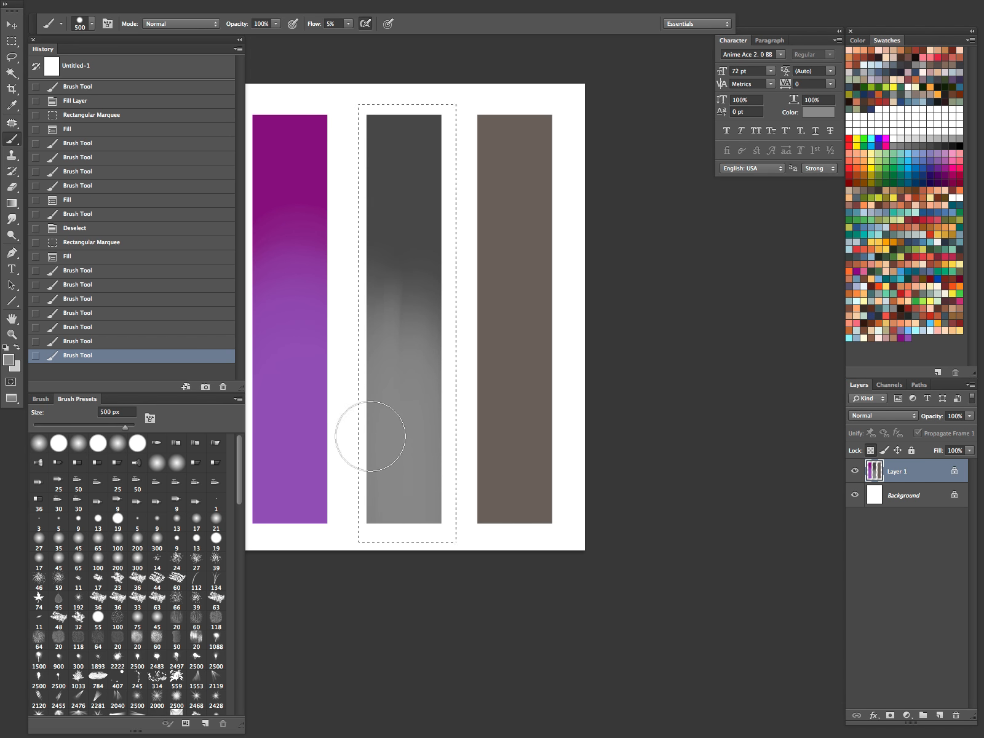
pyautogui.moveTo(395, 649); pyautogui.dragTo(384, 314)
pyautogui.moveTo(418, 625); pyautogui.dragTo(411, 295)
pyautogui.moveTo(432, 577)
pyautogui.mouseDown()
pyautogui.moveTo(435, 271)
pyautogui.moveTo(400, 356)
pyautogui.moveTo(390, 314)
pyautogui.moveTo(360, 317)
pyautogui.mouseUp()
pyautogui.press('z')
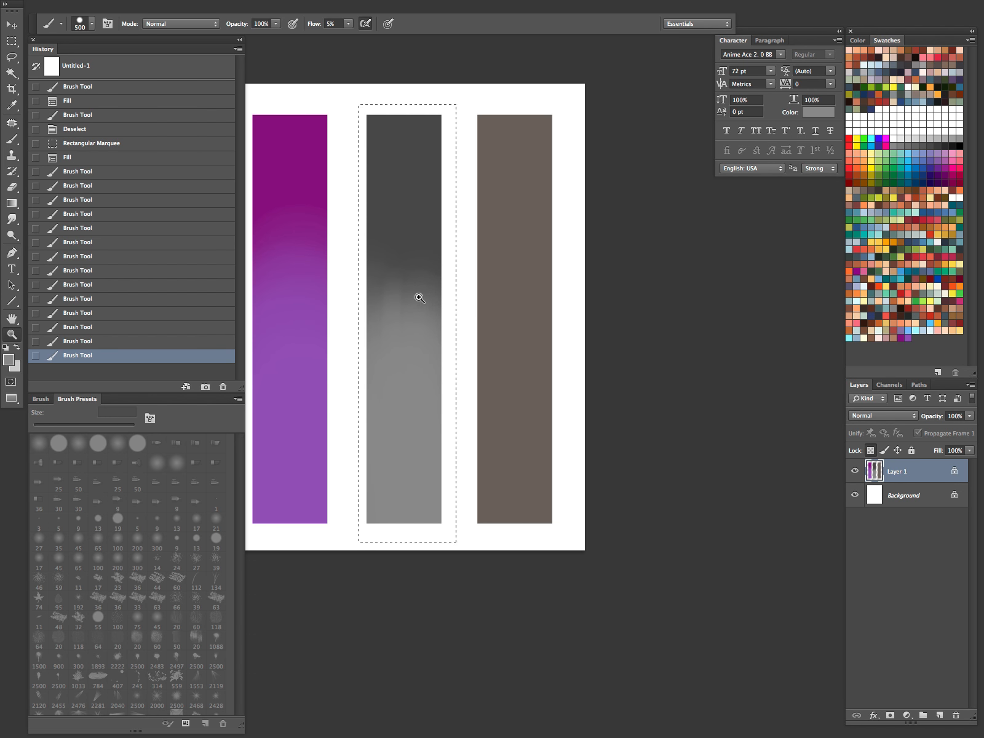
pyautogui.click(424, 299)
pyautogui.keyDown('alt'); pyautogui.click(473, 318); pyautogui.keyUp('alt')
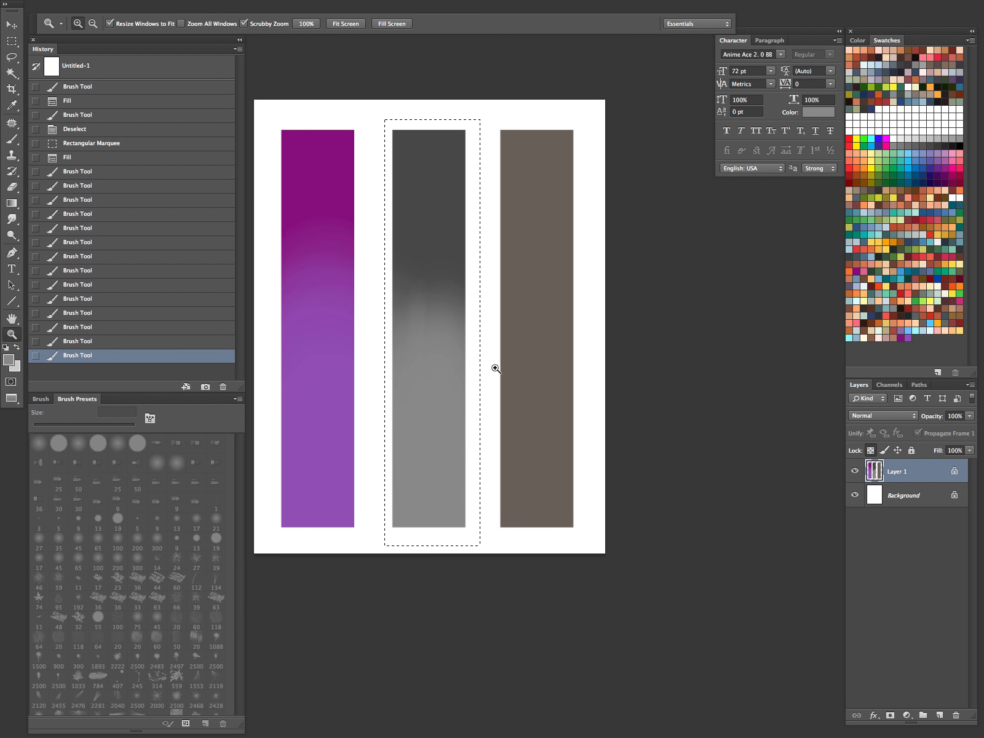
# Extend the medium grey blend higher into the middle bar's dark grey area with more vertical 500 px brush strokes
pyautogui.press('b')
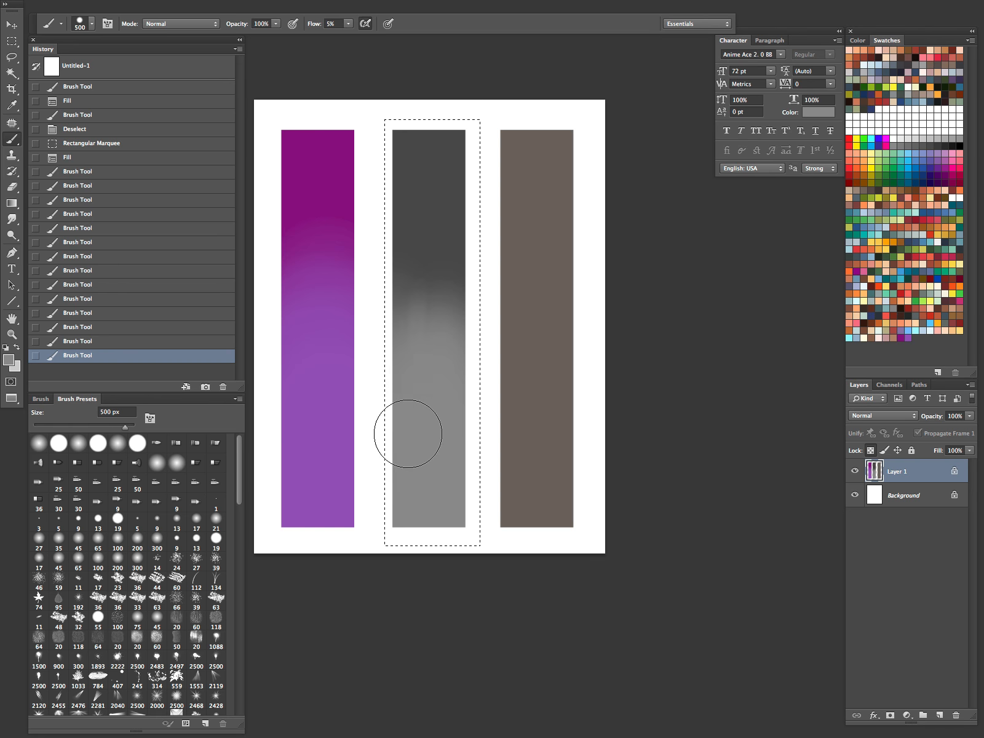
pyautogui.moveTo(398, 244); pyautogui.dragTo(400, 236)
pyautogui.moveTo(407, 412)
pyautogui.mouseDown()
pyautogui.moveTo(402, 290)
pyautogui.moveTo(433, 264)
pyautogui.mouseUp()
pyautogui.moveTo(448, 415); pyautogui.dragTo(452, 252)
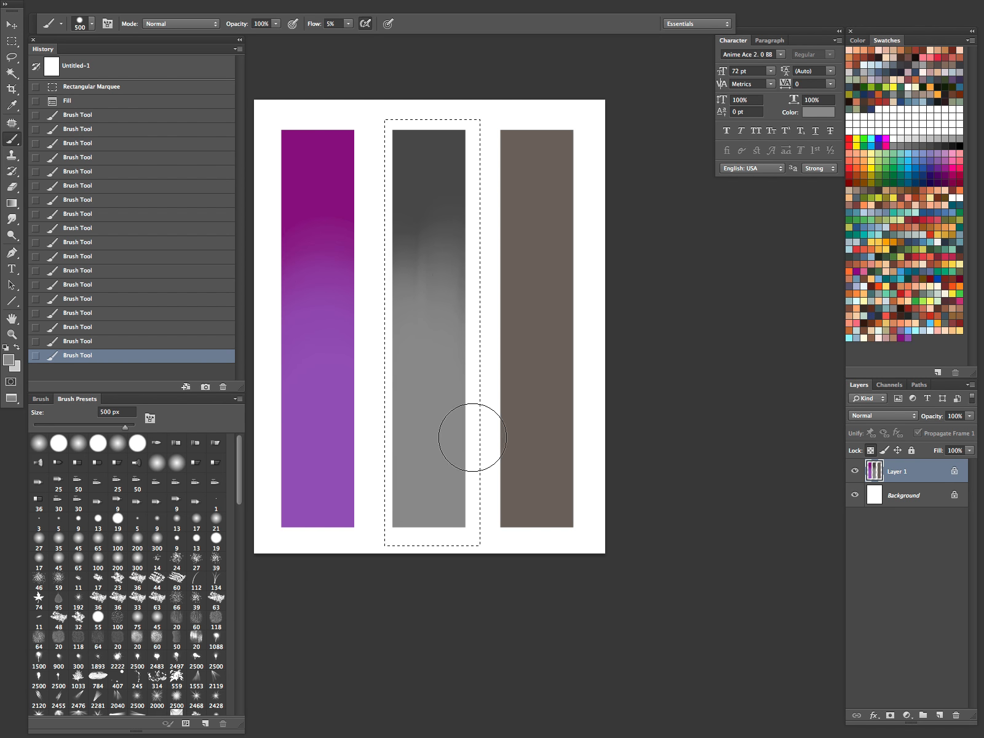
# Smooth the medium grey blend on the middle bar, and paint light grey over its lower part with the 500 px brush at 5% flow
pyautogui.moveTo(470, 437); pyautogui.dragTo(458, 246)
pyautogui.moveTo(406, 425); pyautogui.dragTo(406, 264)
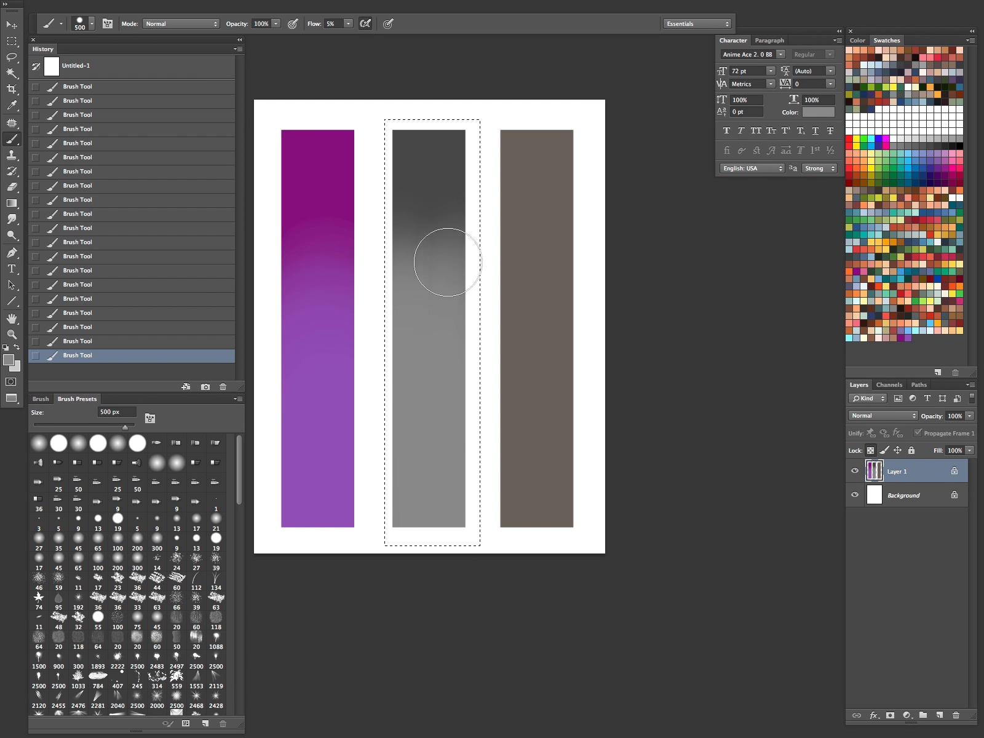
pyautogui.keyDown('alt'); pyautogui.click(419, 530); pyautogui.keyUp('alt')
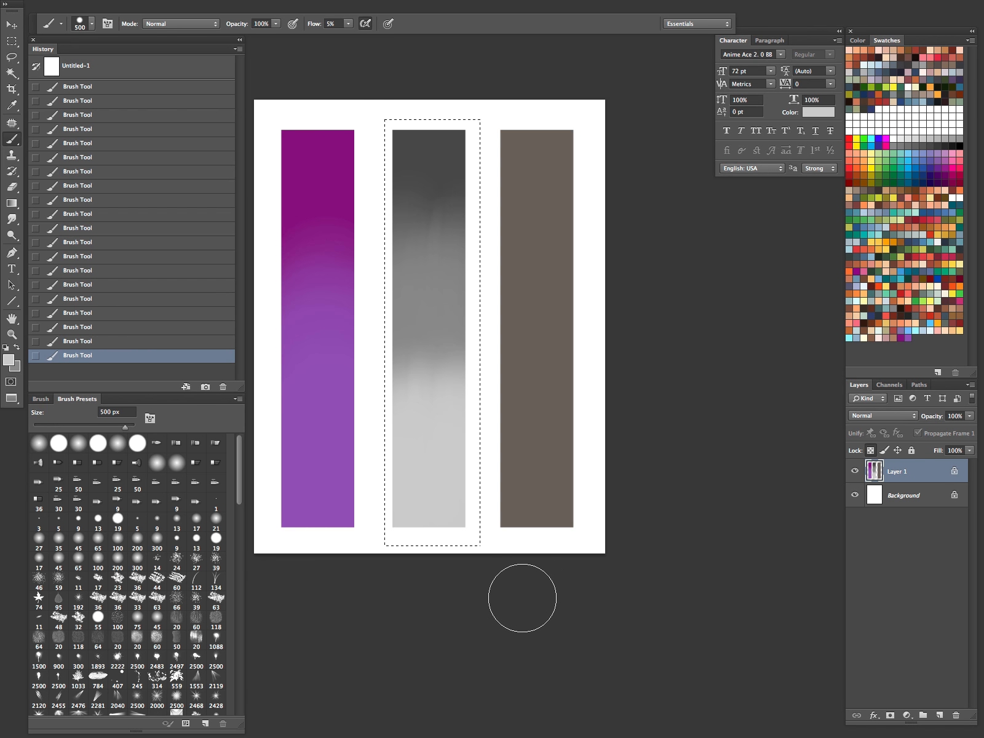
# Replace the selection with a rectangular marquee around the brown bar and fill that bar with dark blue
pyautogui.moveTo(589, 391); pyautogui.dragTo(530, 442)
pyautogui.press('m')
pyautogui.click(534, 423)
pyautogui.moveTo(428, 169); pyautogui.dragTo(521, 588)
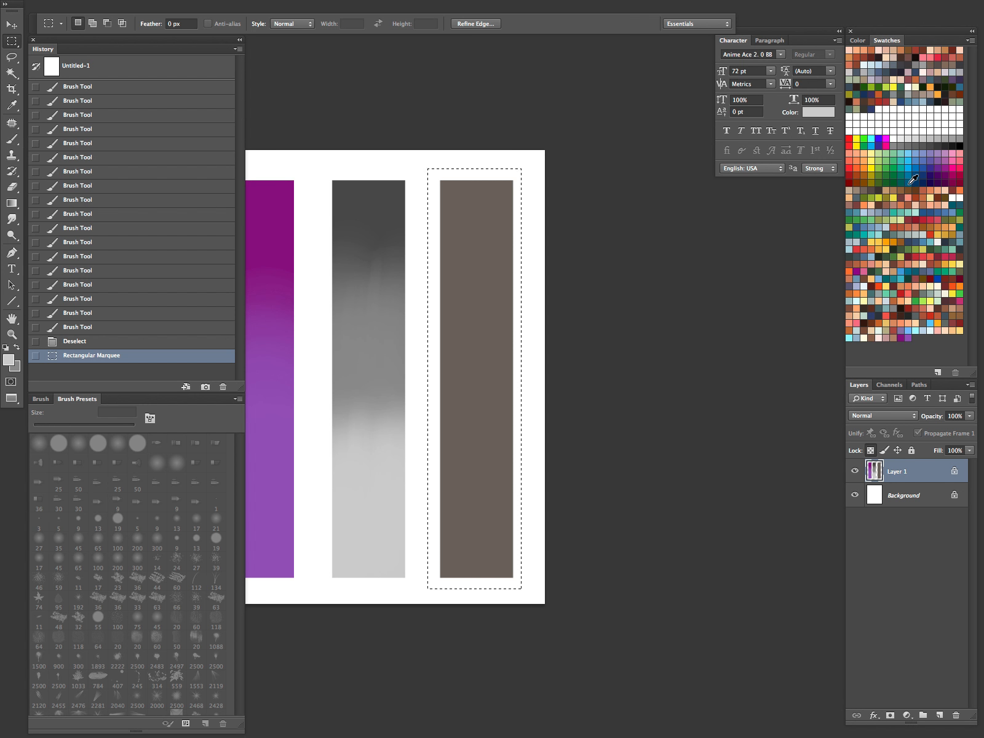
pyautogui.click(933, 100)
pyautogui.hotkey('alt', 'BackSpace')
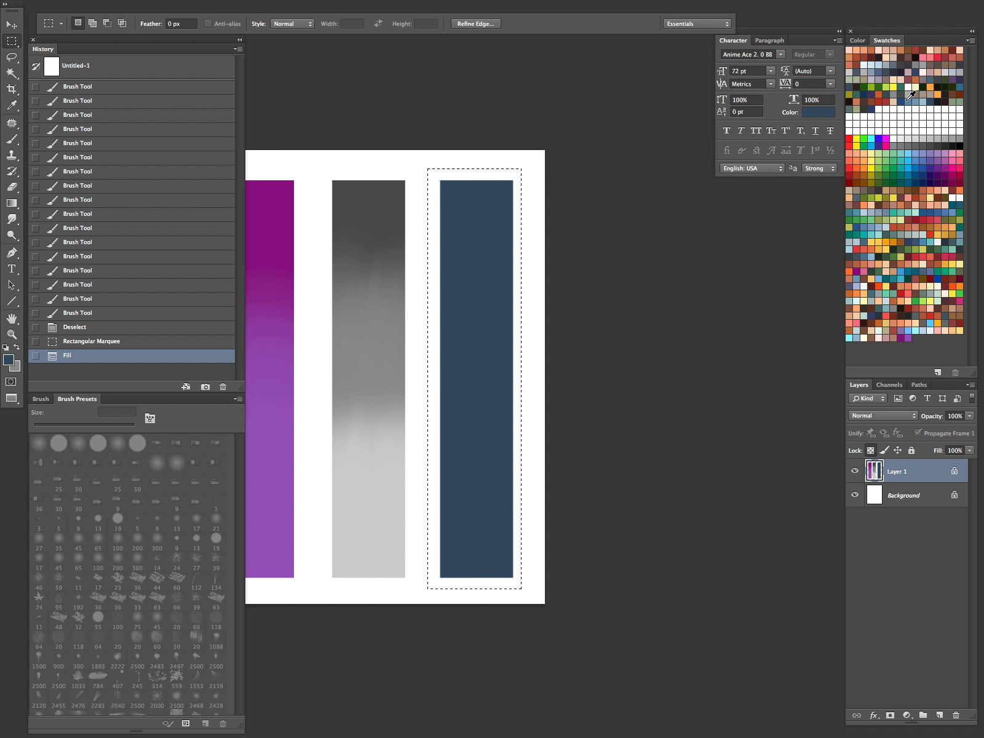
# Brush medium blue over the middle of the dark blue bar and light blue over its lower half at 500 px and 5% flow
pyautogui.click(910, 100)
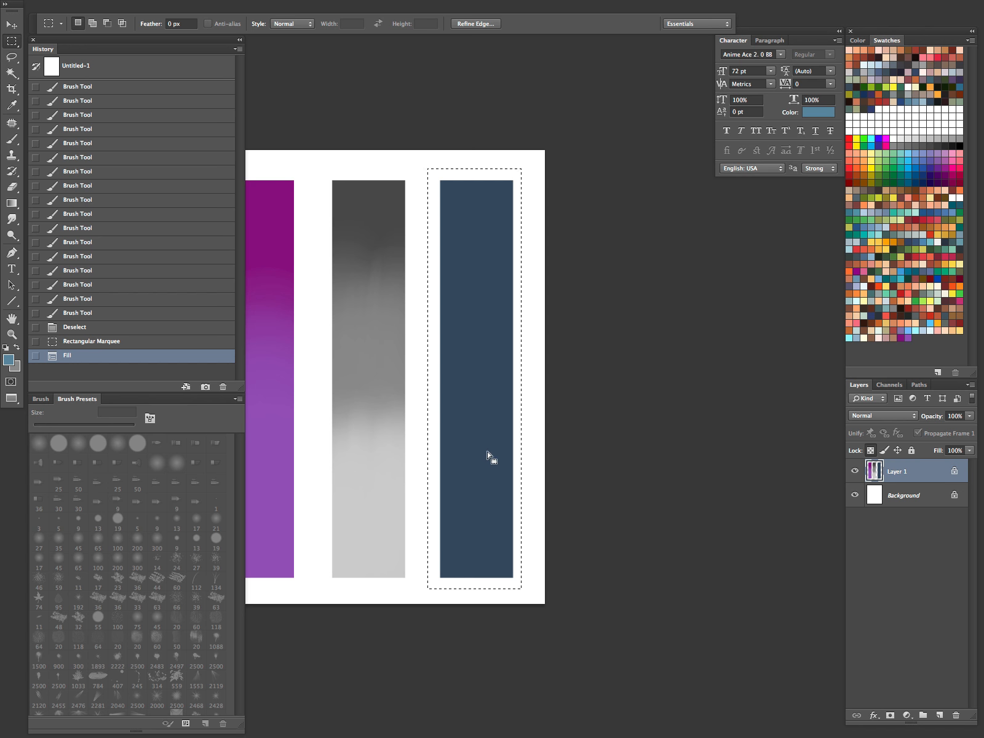
pyautogui.press('b')
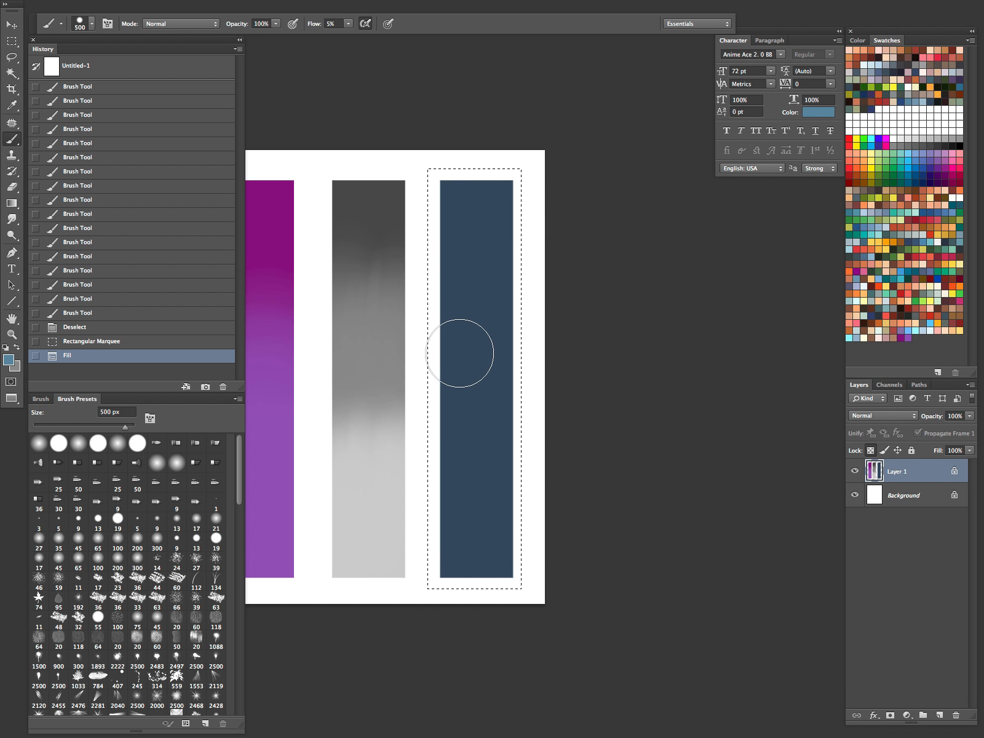
pyautogui.moveTo(459, 353)
pyautogui.mouseDown()
pyautogui.moveTo(474, 442)
pyautogui.moveTo(507, 448)
pyautogui.moveTo(489, 343)
pyautogui.moveTo(499, 246)
pyautogui.moveTo(485, 271)
pyautogui.moveTo(479, 426)
pyautogui.moveTo(457, 358)
pyautogui.moveTo(461, 241)
pyautogui.moveTo(506, 391)
pyautogui.moveTo(512, 293)
pyautogui.moveTo(501, 274)
pyautogui.moveTo(483, 453)
pyautogui.moveTo(456, 227)
pyautogui.moveTo(445, 416)
pyautogui.moveTo(439, 276)
pyautogui.moveTo(492, 404)
pyautogui.moveTo(509, 406)
pyautogui.moveTo(512, 300)
pyautogui.moveTo(522, 350)
pyautogui.moveTo(494, 440)
pyautogui.moveTo(504, 209)
pyautogui.moveTo(455, 446)
pyautogui.moveTo(469, 236)
pyautogui.moveTo(507, 340)
pyautogui.mouseUp()
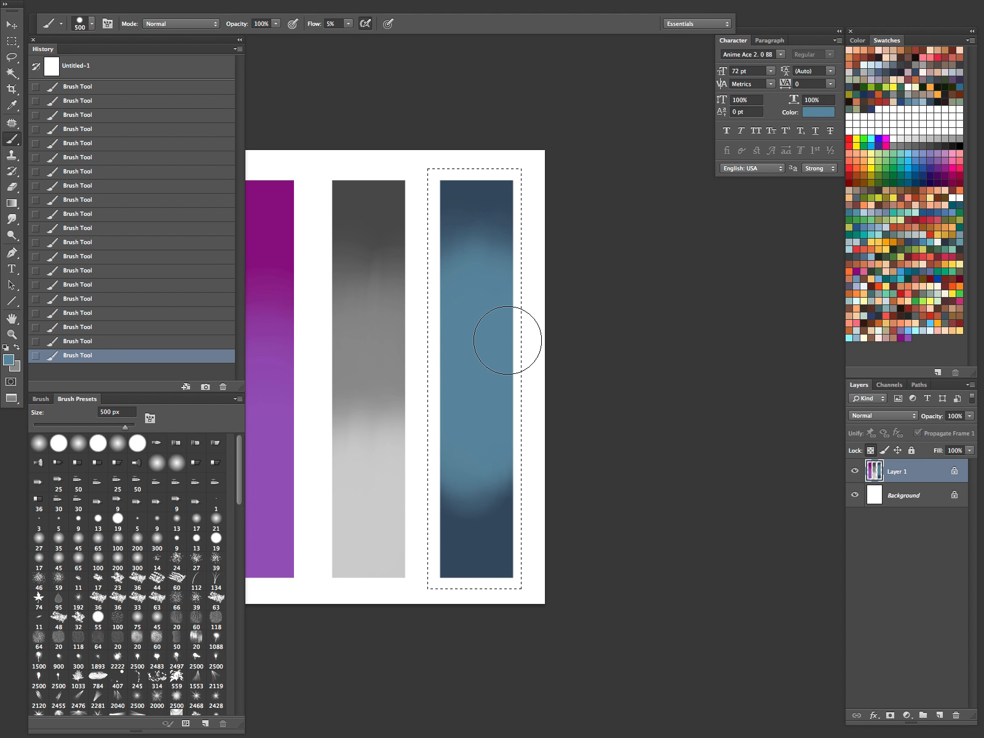
pyautogui.click(891, 100)
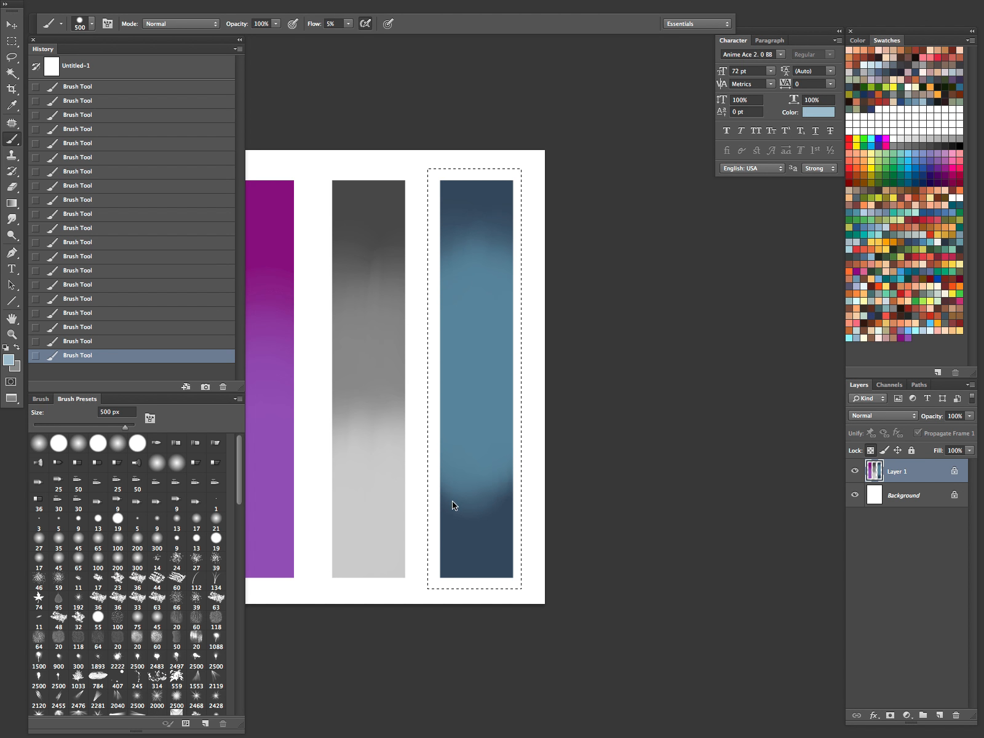
pyautogui.moveTo(446, 522)
pyautogui.mouseDown()
pyautogui.moveTo(448, 358)
pyautogui.moveTo(468, 424)
pyautogui.moveTo(503, 430)
pyautogui.moveTo(503, 406)
pyautogui.moveTo(456, 356)
pyautogui.moveTo(461, 527)
pyautogui.moveTo(489, 551)
pyautogui.moveTo(516, 450)
pyautogui.moveTo(463, 611)
pyautogui.moveTo(514, 593)
pyautogui.moveTo(474, 598)
pyautogui.mouseUp()
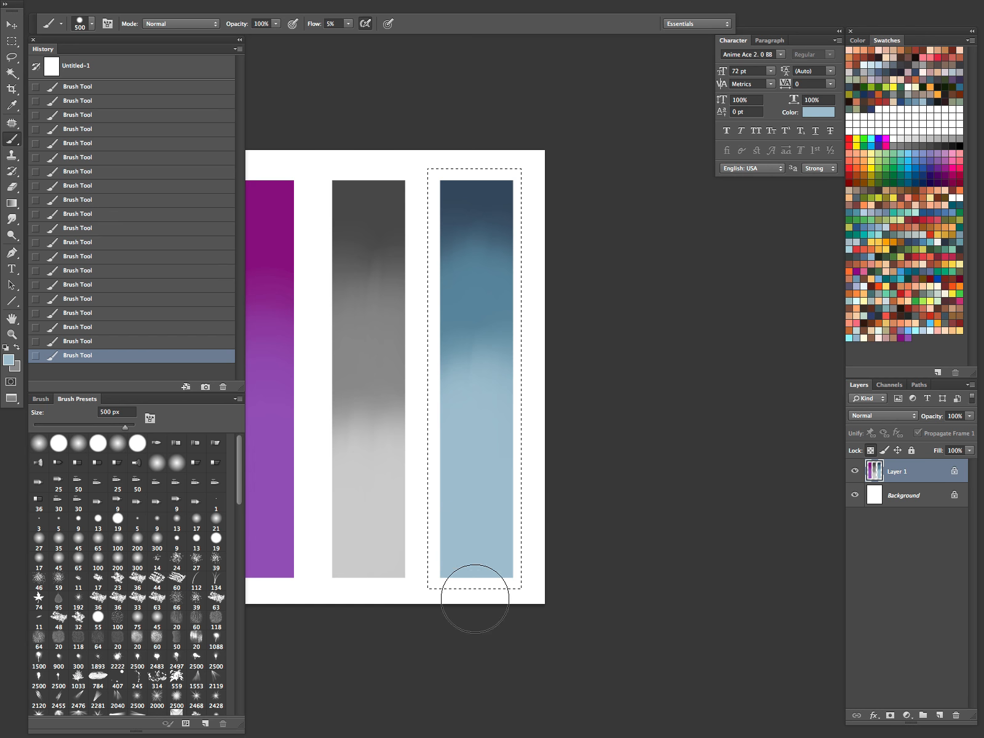
# Set a paler, brighter blue as the foreground colour and brush it over the bottom third of the blue bar
pyautogui.click(8, 359)
pyautogui.click(485, 404)
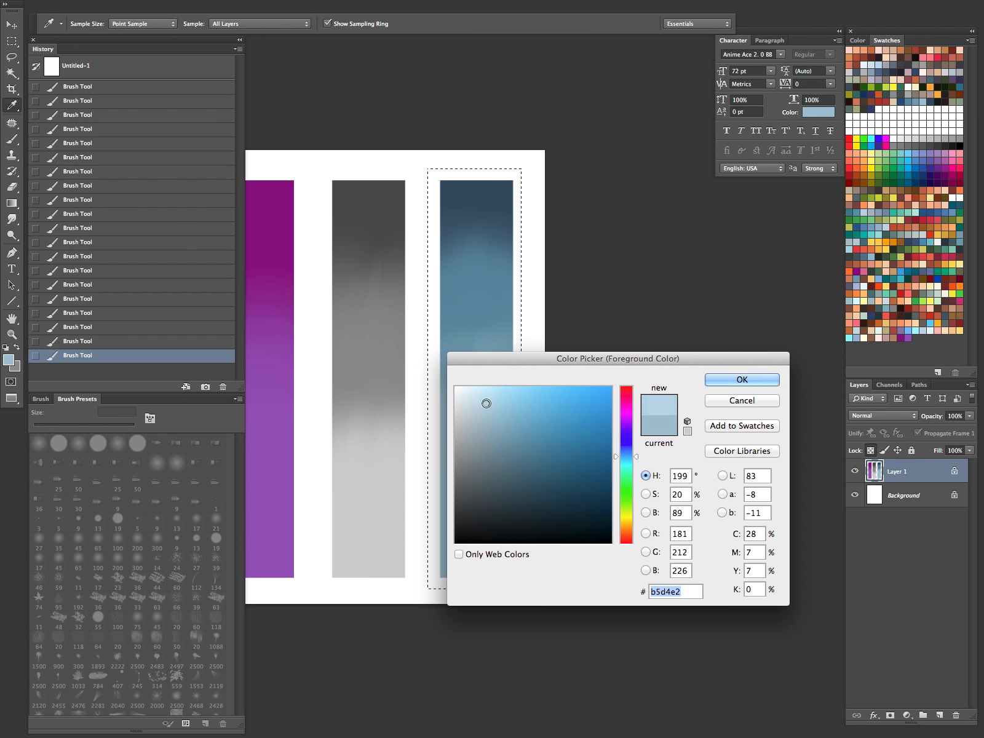
pyautogui.moveTo(486, 403); pyautogui.dragTo(487, 395)
pyautogui.click(741, 379)
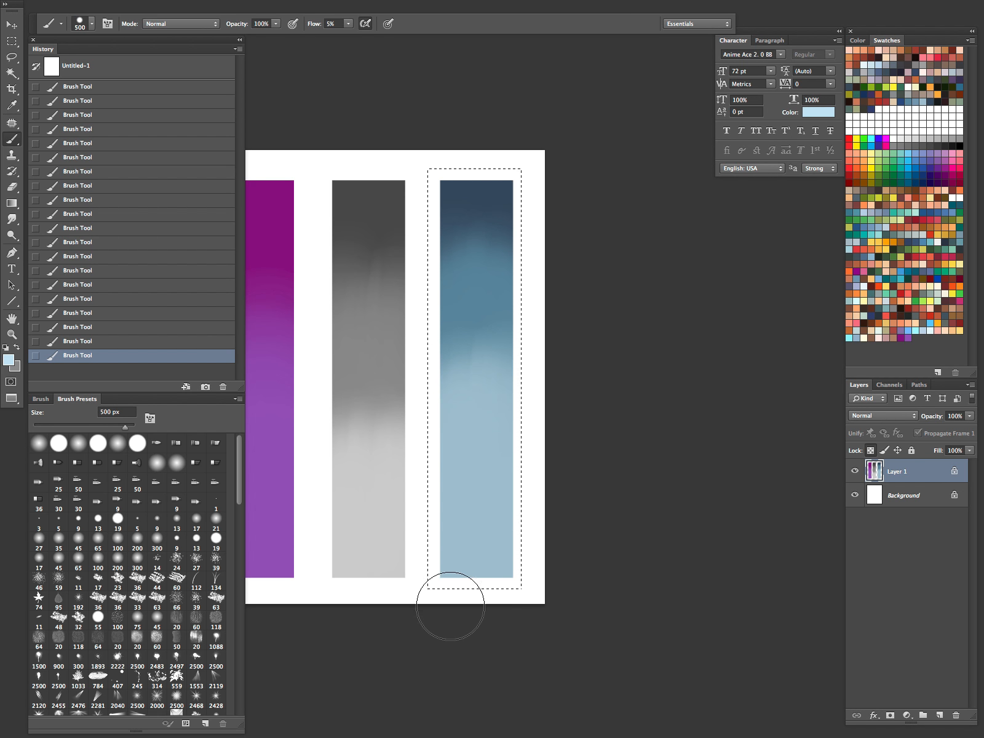
pyautogui.moveTo(450, 605)
pyautogui.mouseDown()
pyautogui.moveTo(468, 597)
pyautogui.moveTo(468, 538)
pyautogui.moveTo(504, 395)
pyautogui.moveTo(453, 423)
pyautogui.mouseUp()
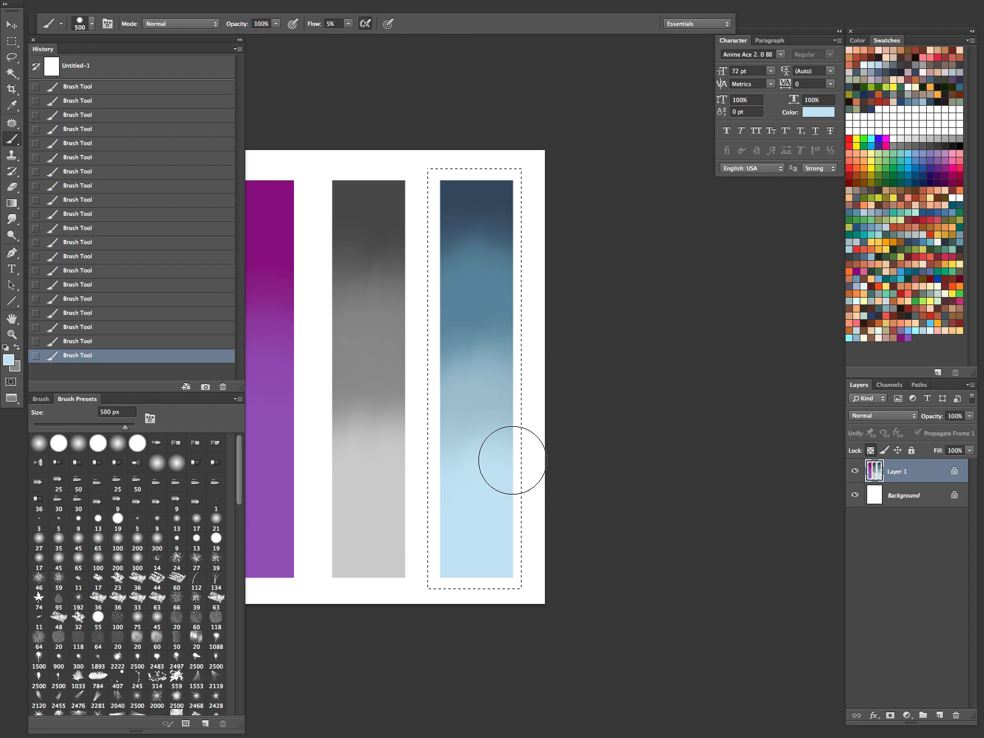
# Examine the colour transitions on all three bars close up and from afar, finishing with the interface panels hidden
pyautogui.press('z')
pyautogui.moveTo(599, 444)
pyautogui.mouseDown()
pyautogui.moveTo(541, 500)
pyautogui.moveTo(493, 575)
pyautogui.moveTo(604, 464)
pyautogui.mouseUp()
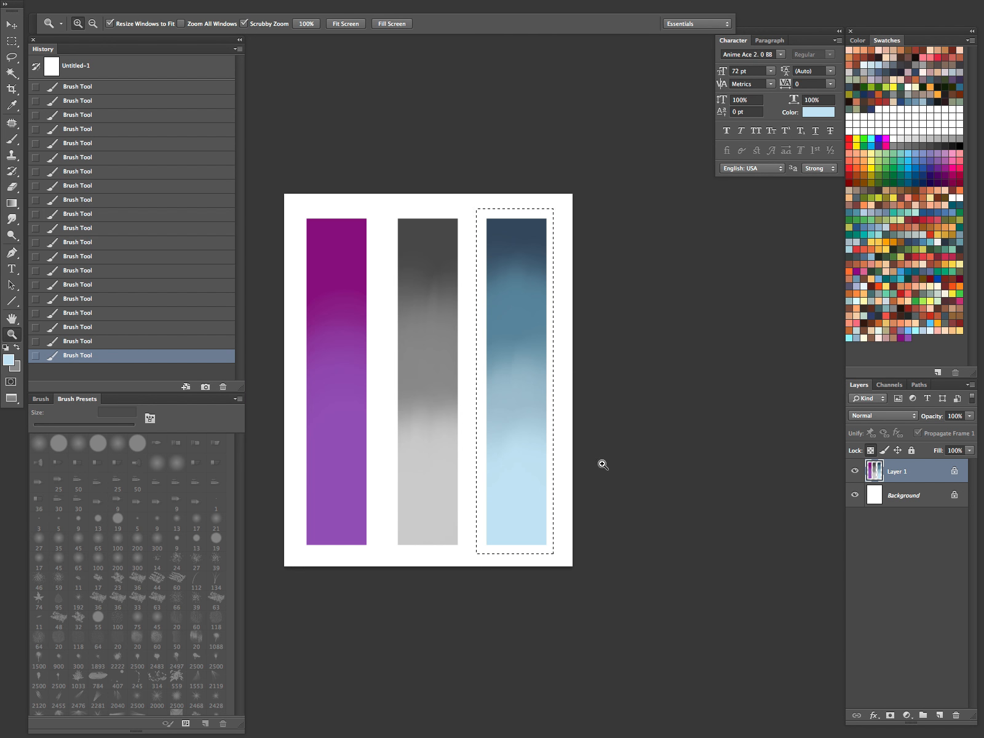
pyautogui.moveTo(572, 525); pyautogui.dragTo(420, 641)
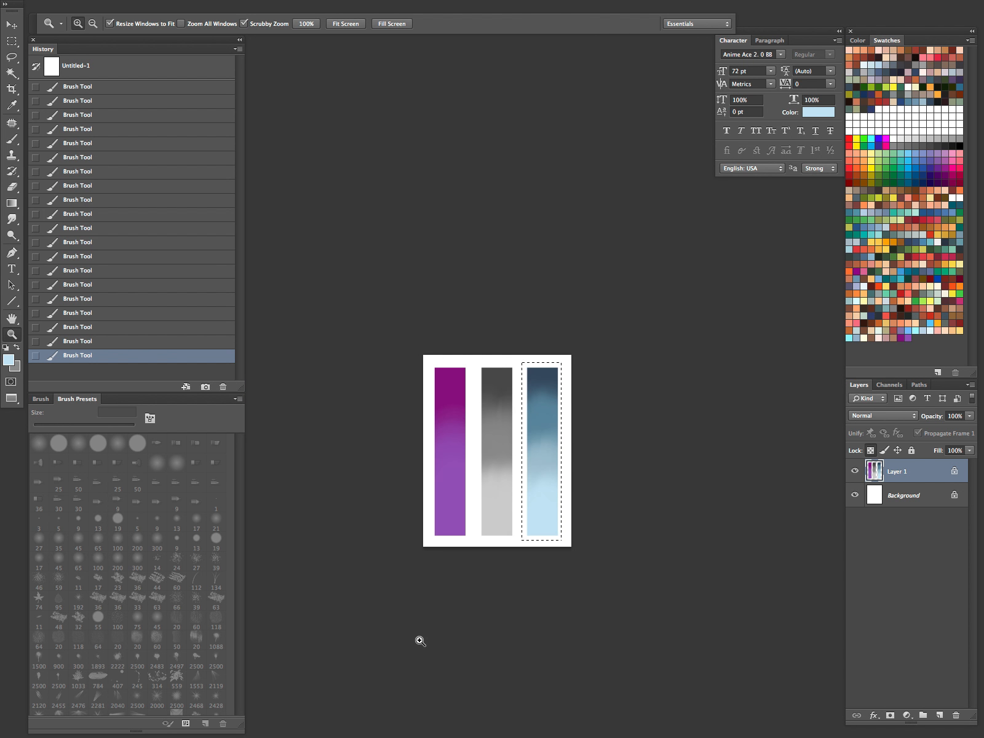
pyautogui.click(567, 434)
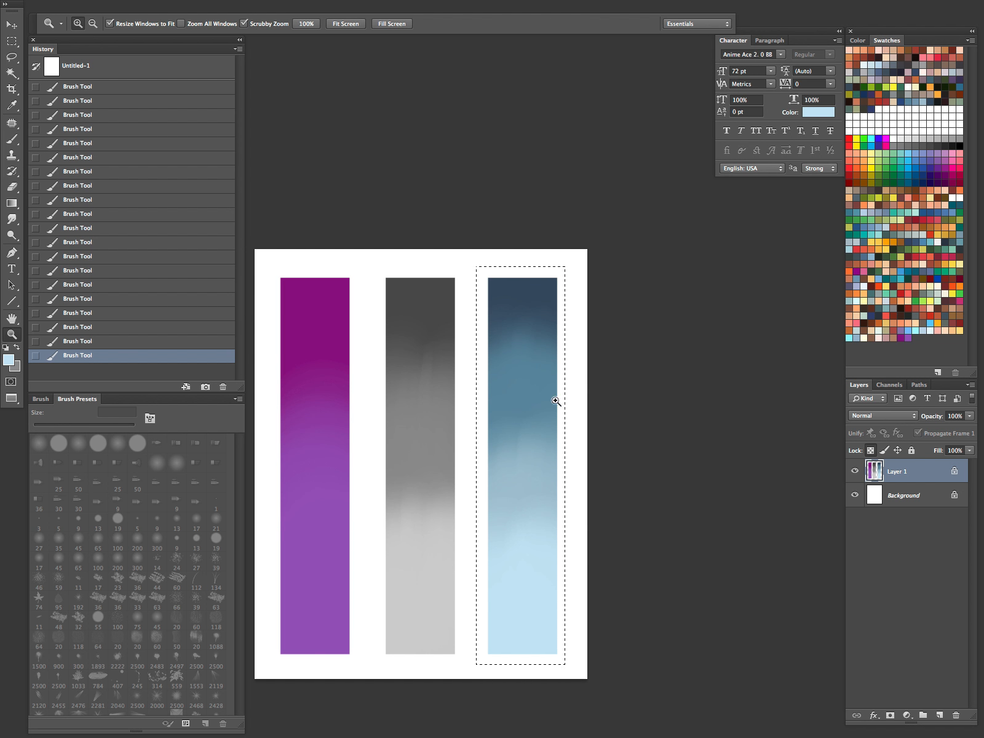
pyautogui.scroll(-5, 584, 446)
pyautogui.moveTo(514, 474); pyautogui.dragTo(435, 528)
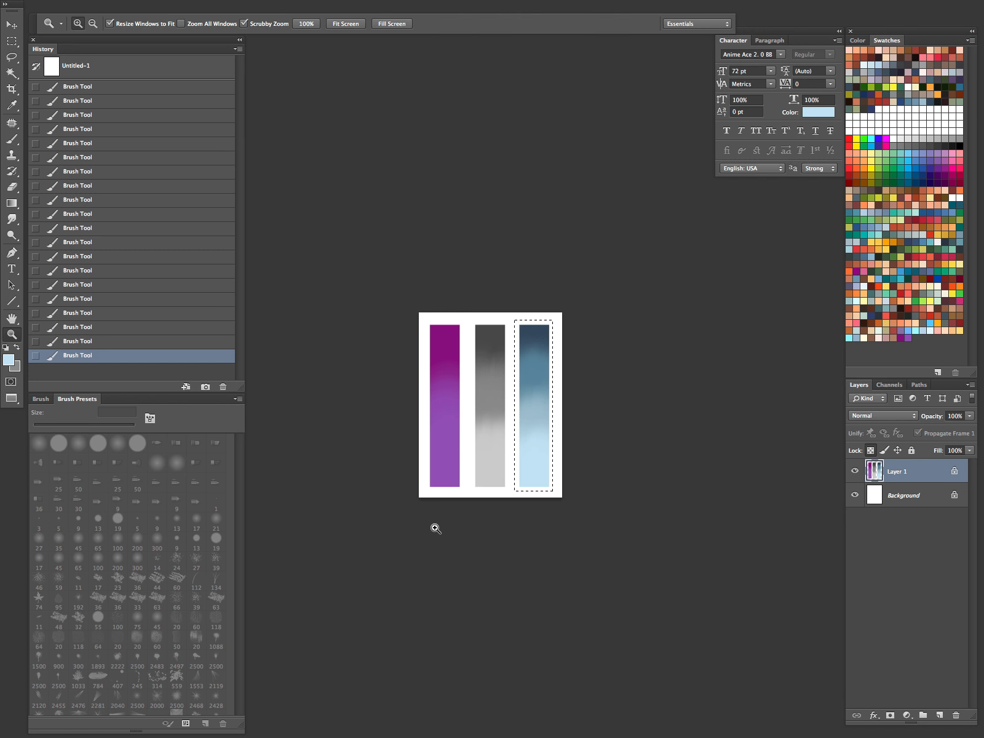
pyautogui.moveTo(564, 423); pyautogui.dragTo(596, 424)
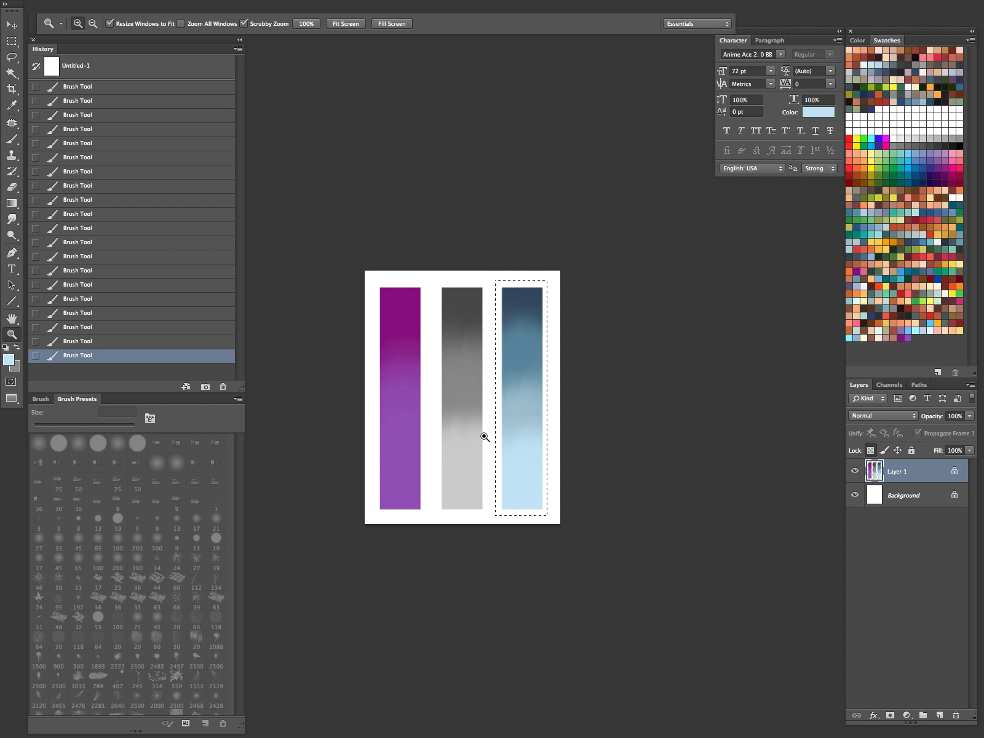
pyautogui.press('b')
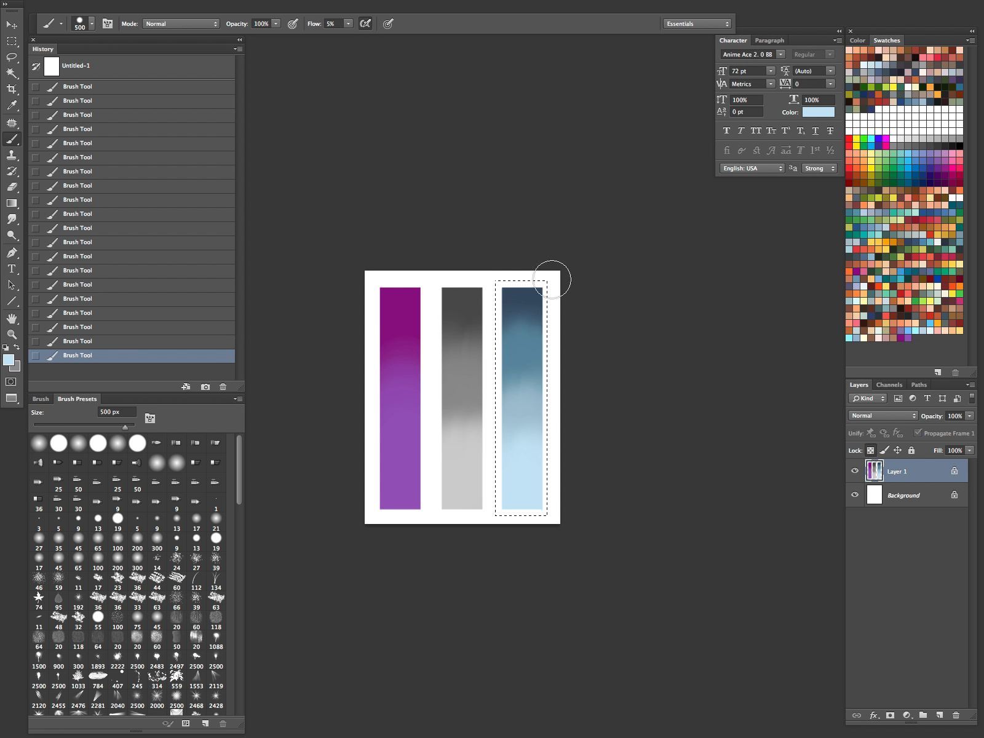
pyautogui.press('z')
pyautogui.moveTo(473, 345); pyautogui.dragTo(546, 312)
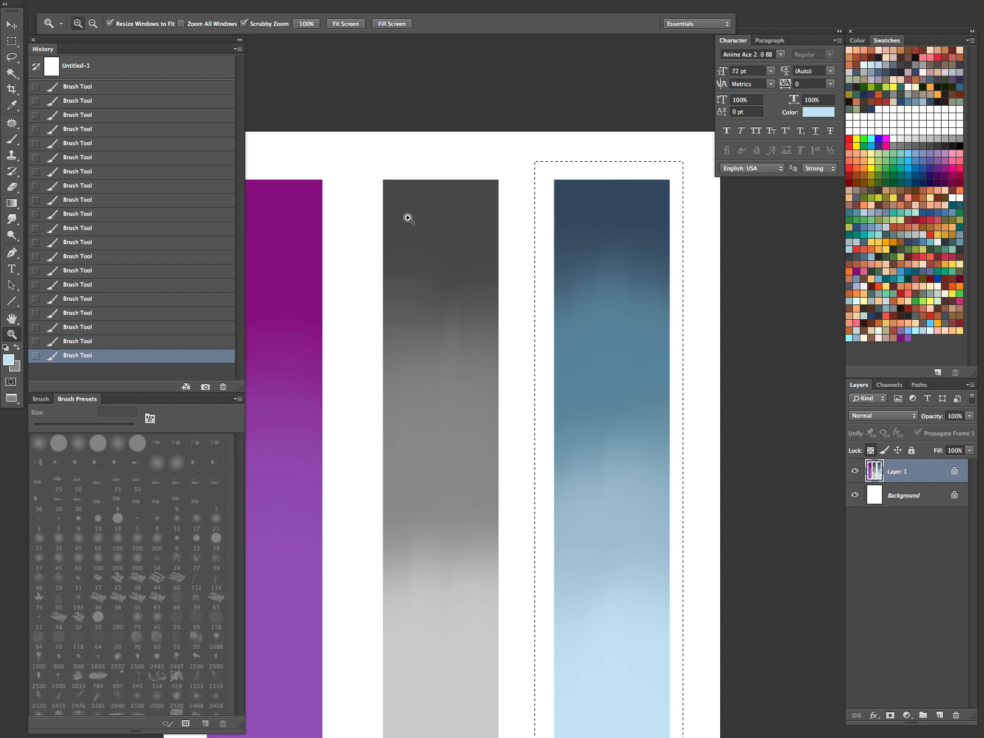
pyautogui.moveTo(496, 492); pyautogui.dragTo(430, 607)
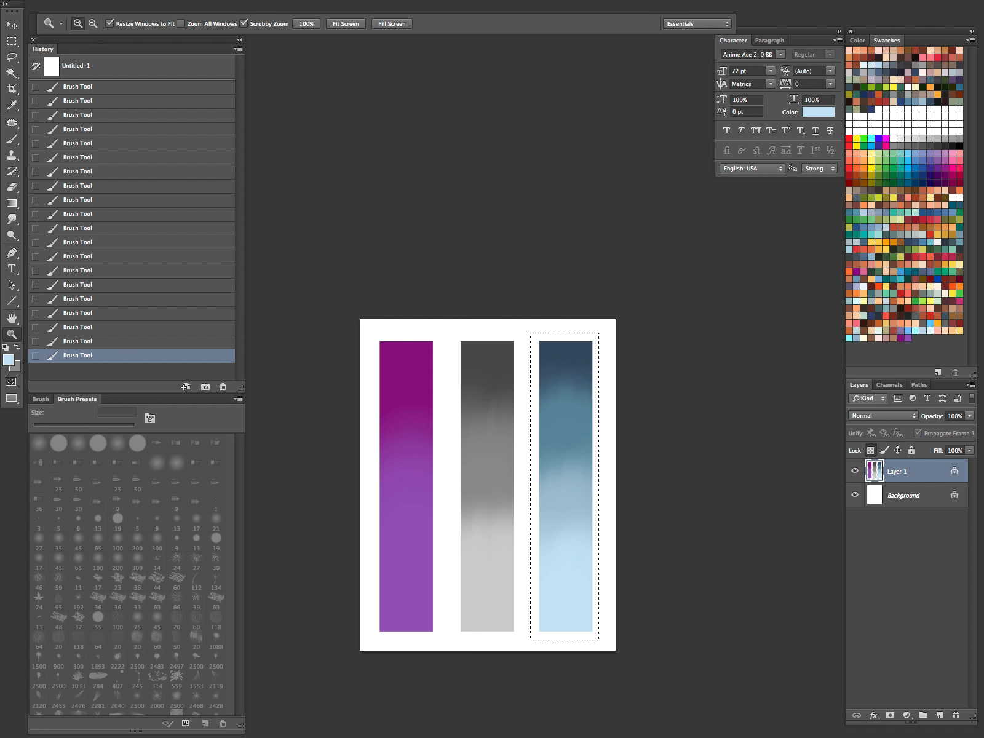
pyautogui.press('Tab')
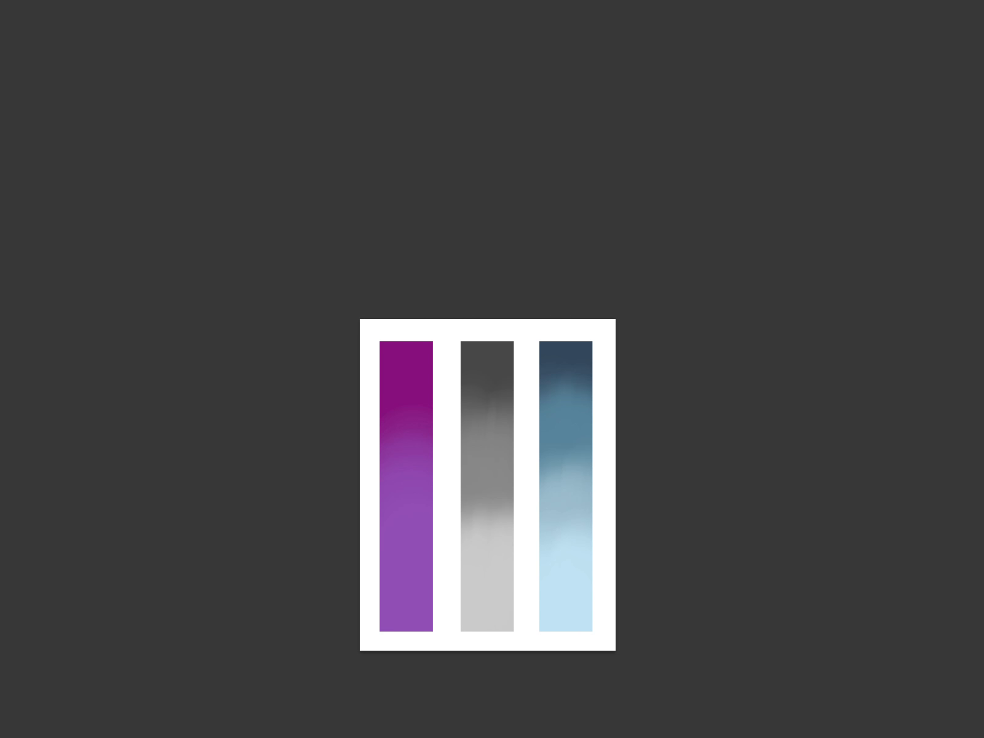